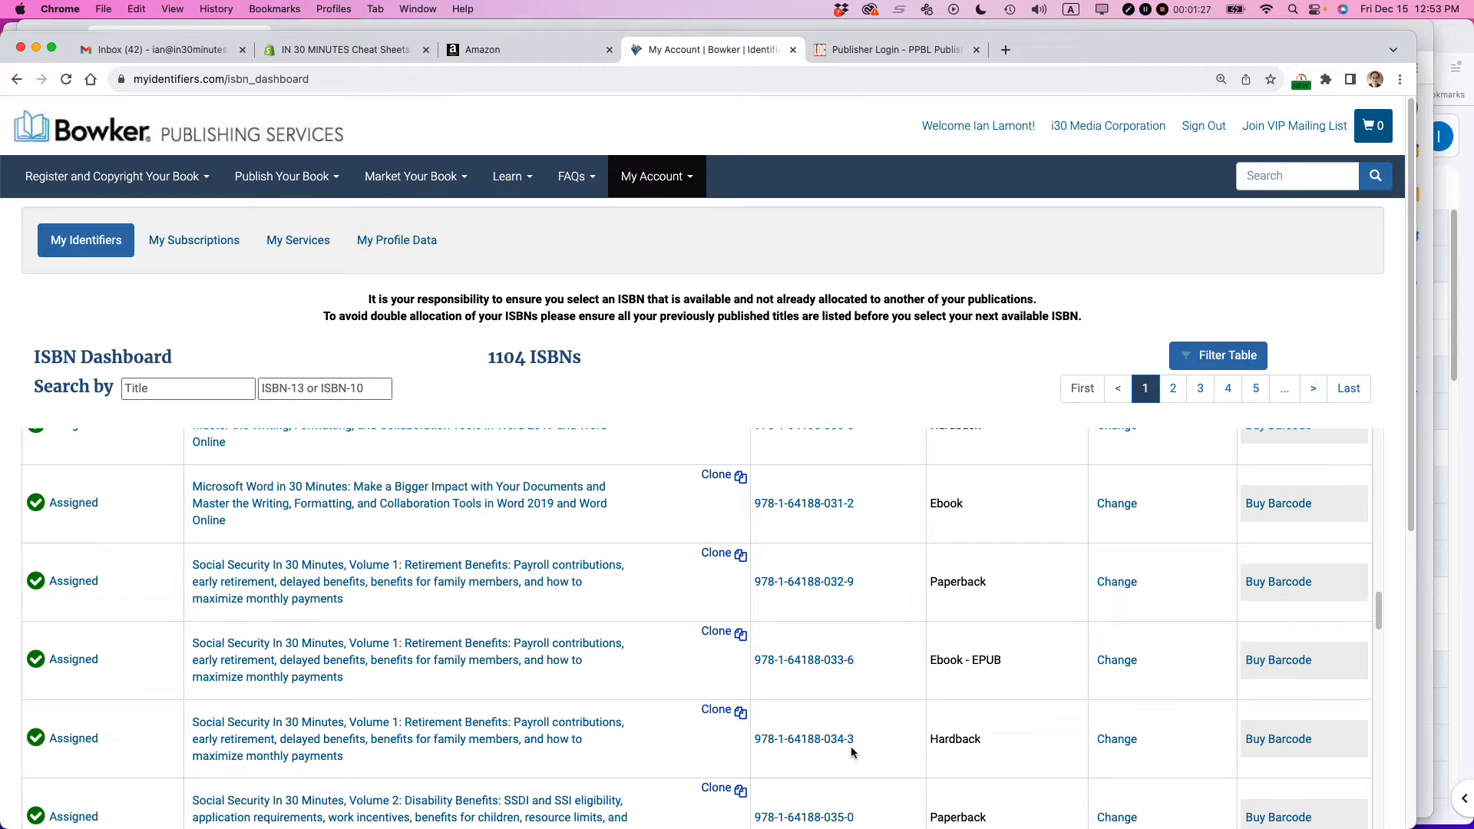
click(719, 716)
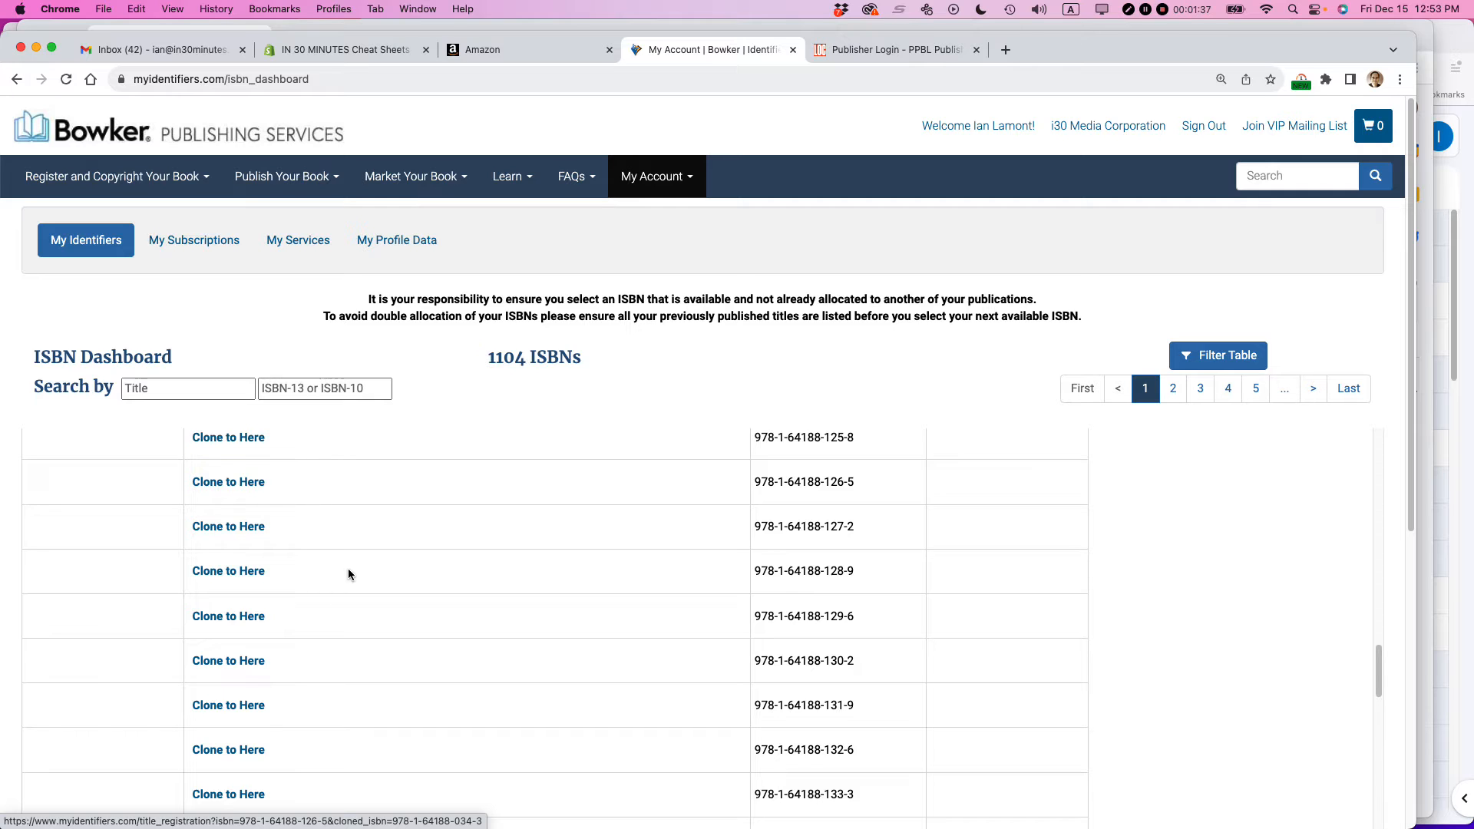
scroll(349, 572, up, 5)
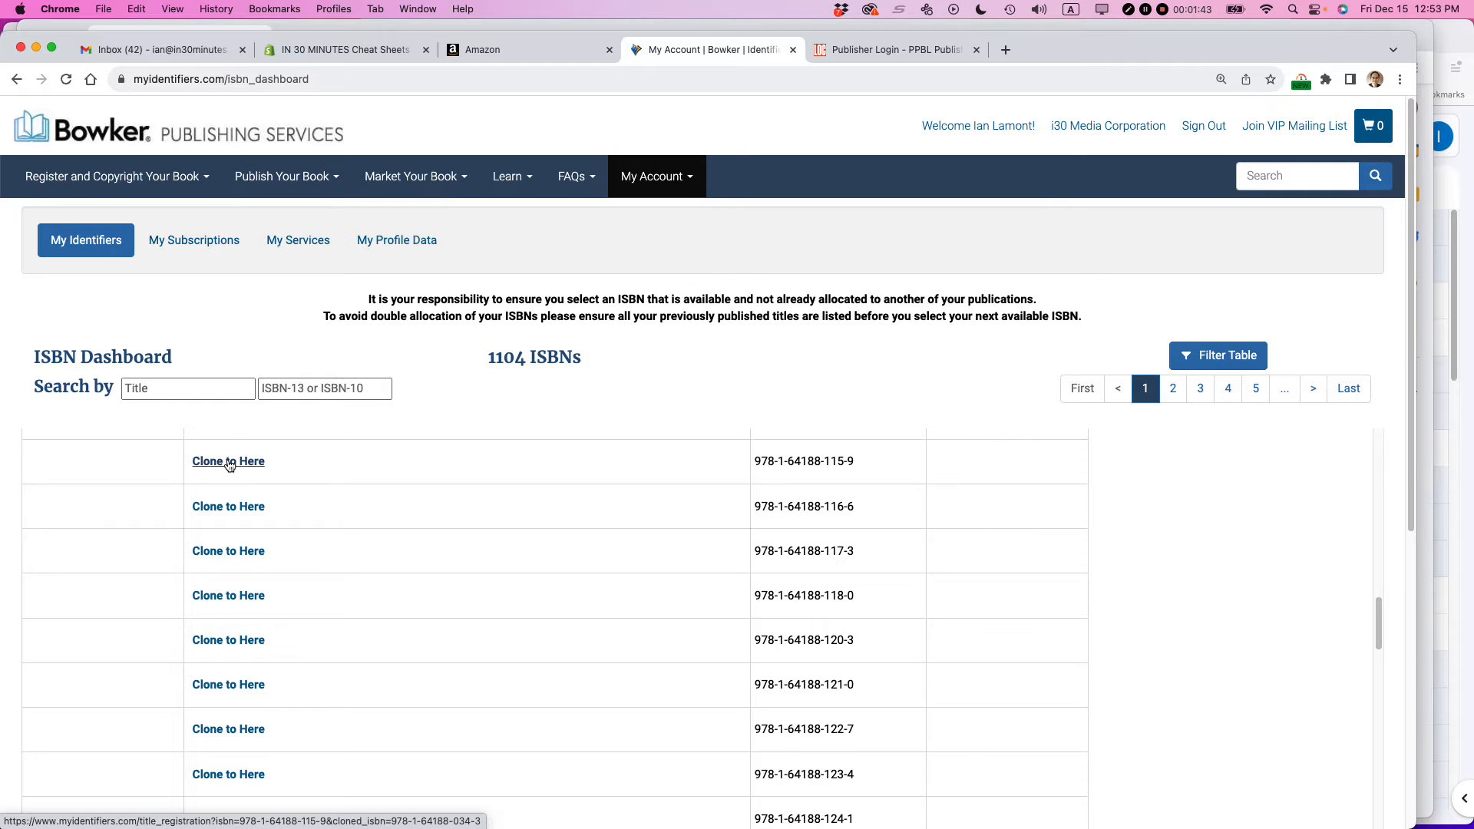
click(229, 462)
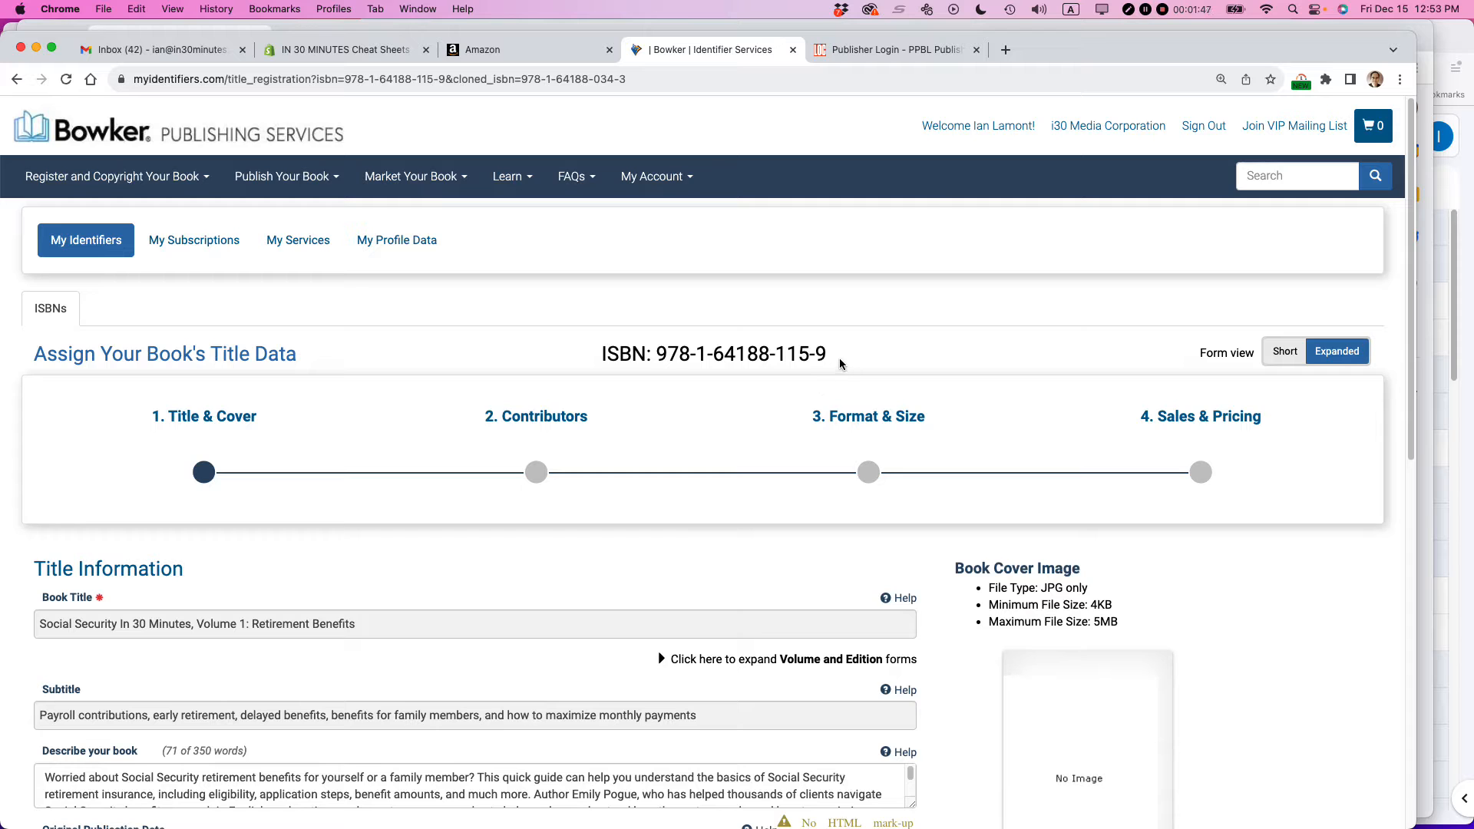
drag(835, 357, 658, 352)
key(super+c)
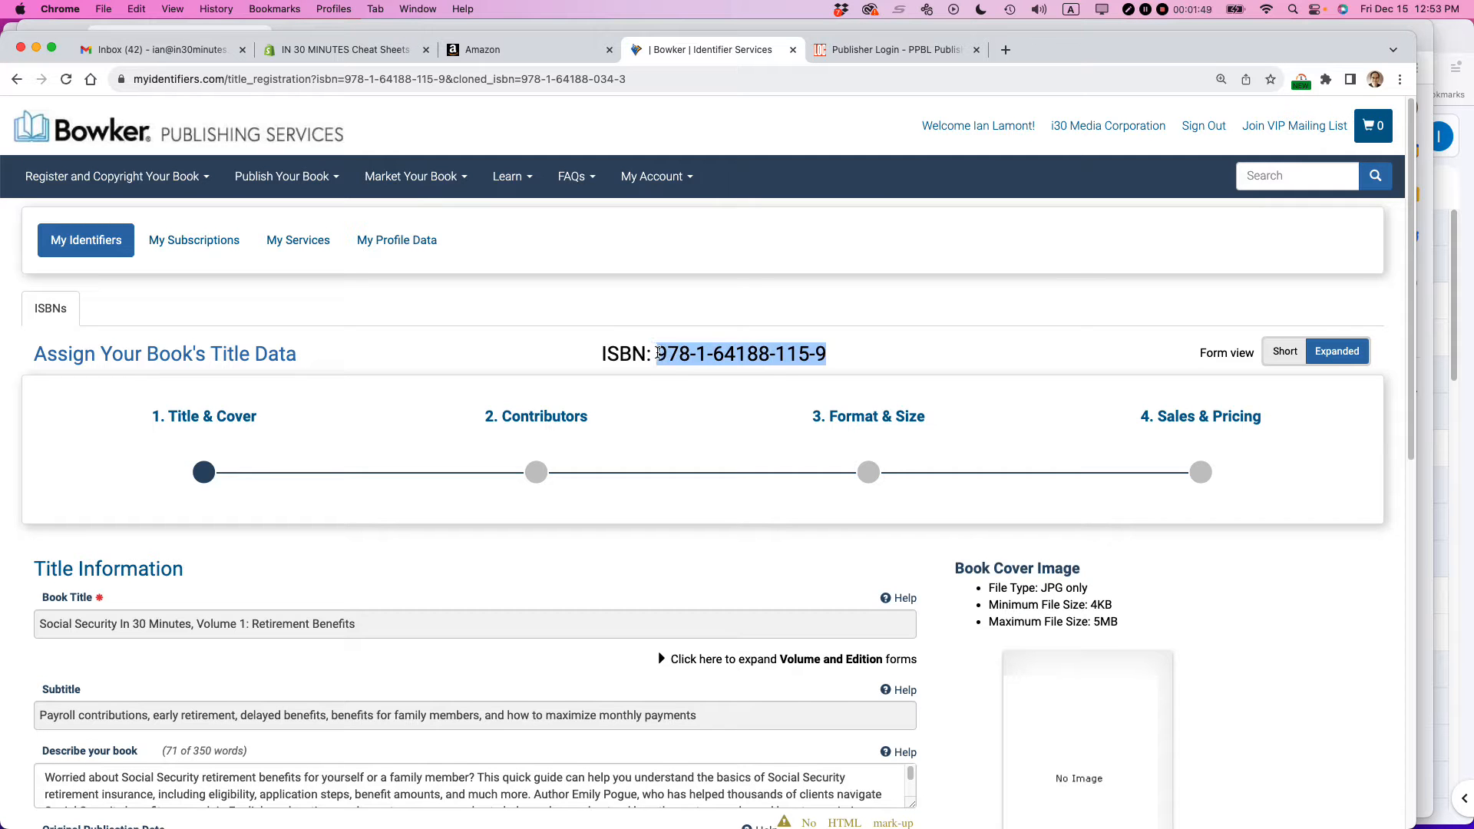
key(super+Tab)
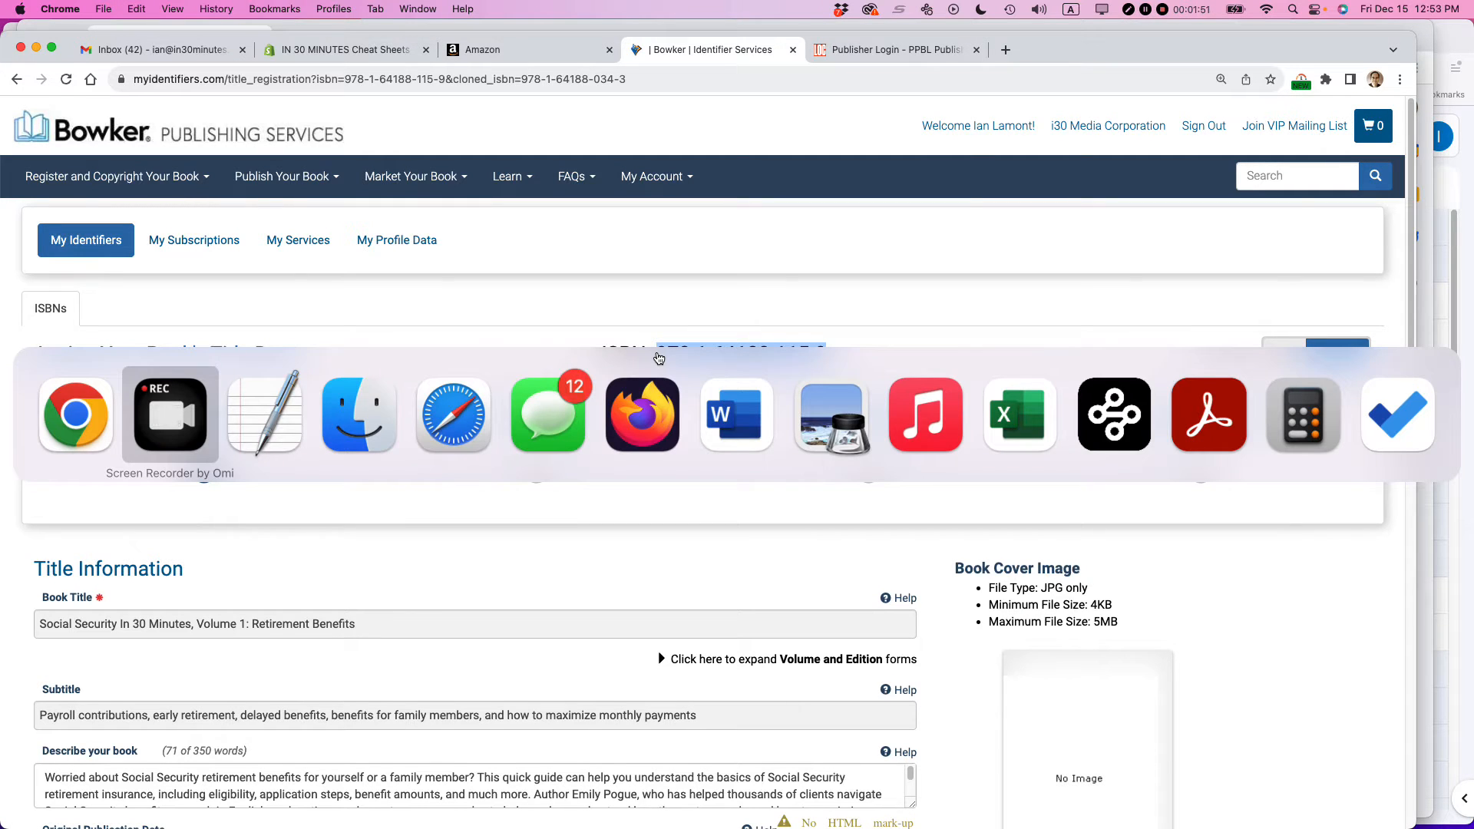
key(super+Tab)
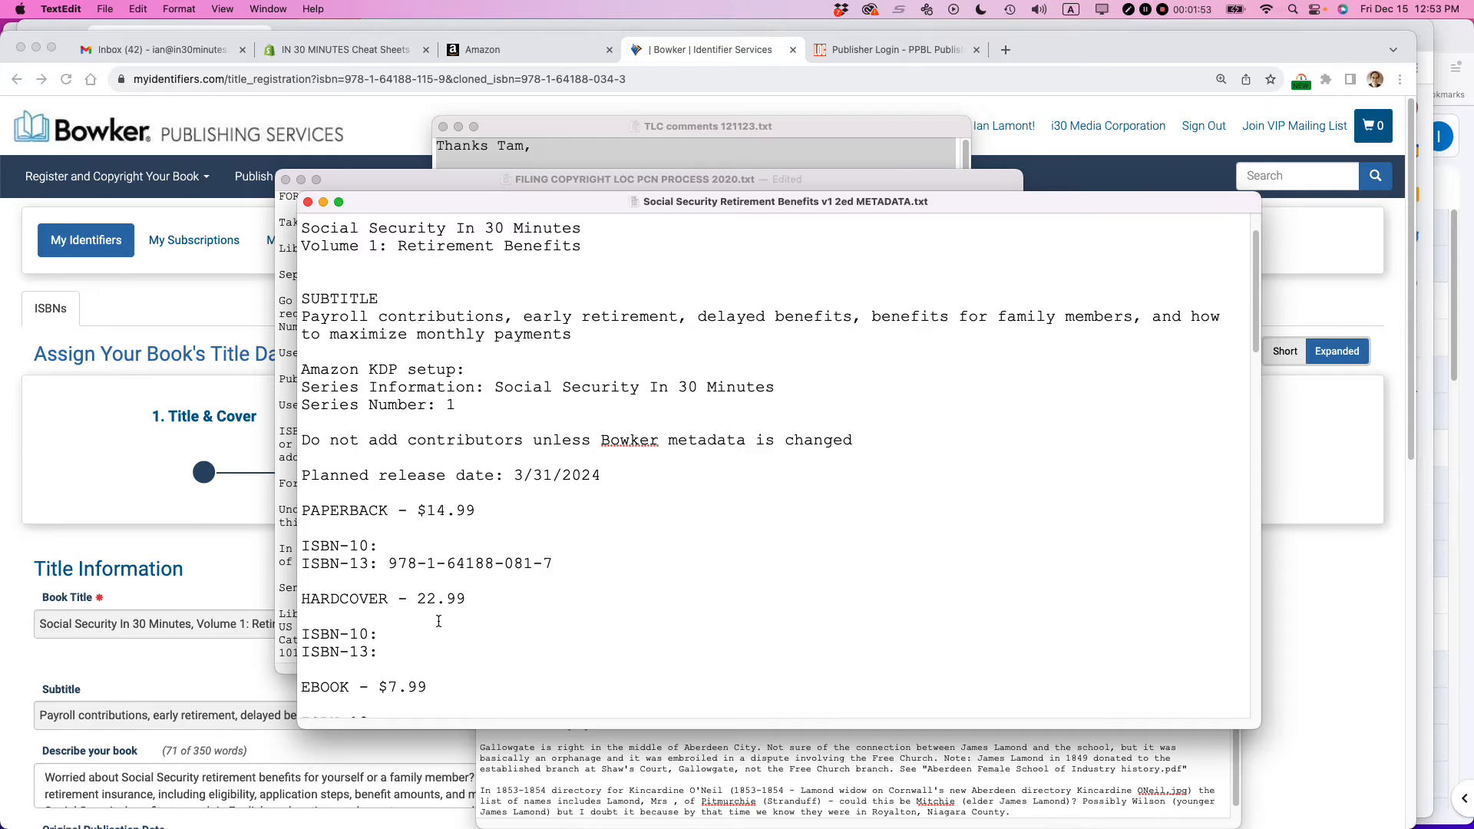
click(388, 650)
key(super+v)
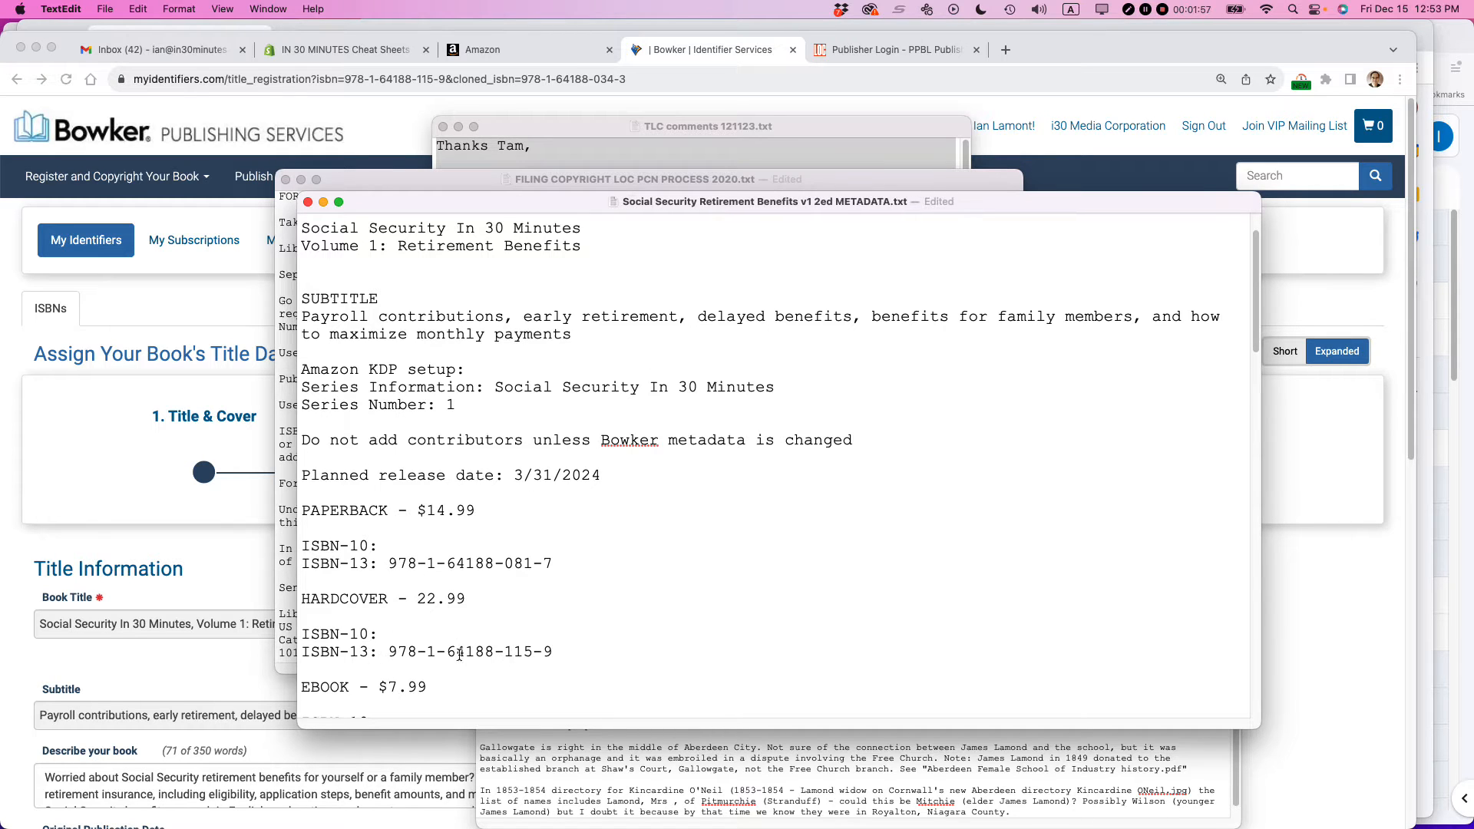
drag(391, 651, 548, 651)
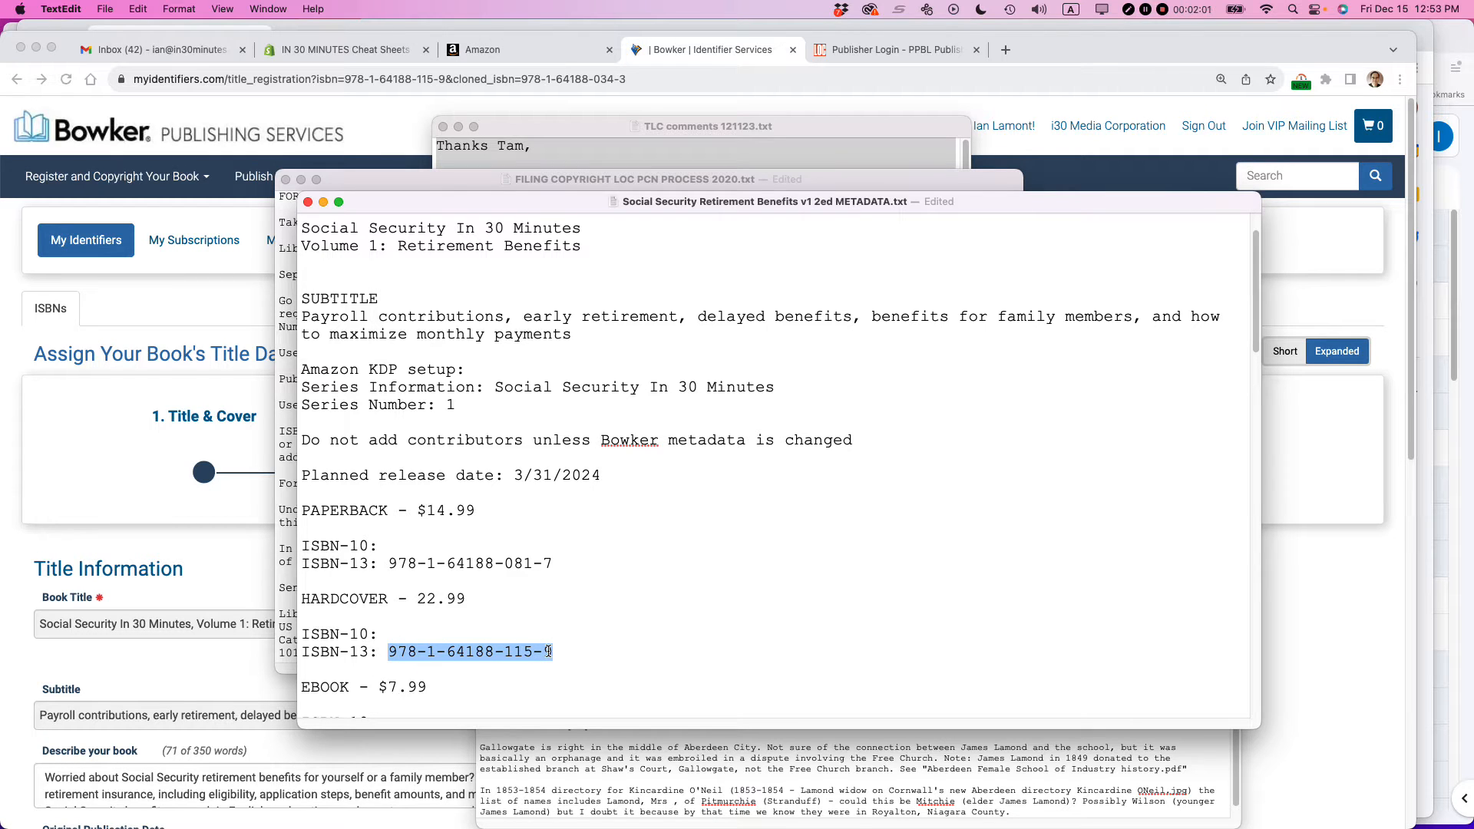
drag(388, 563, 553, 563)
scroll(483, 614, down, 2)
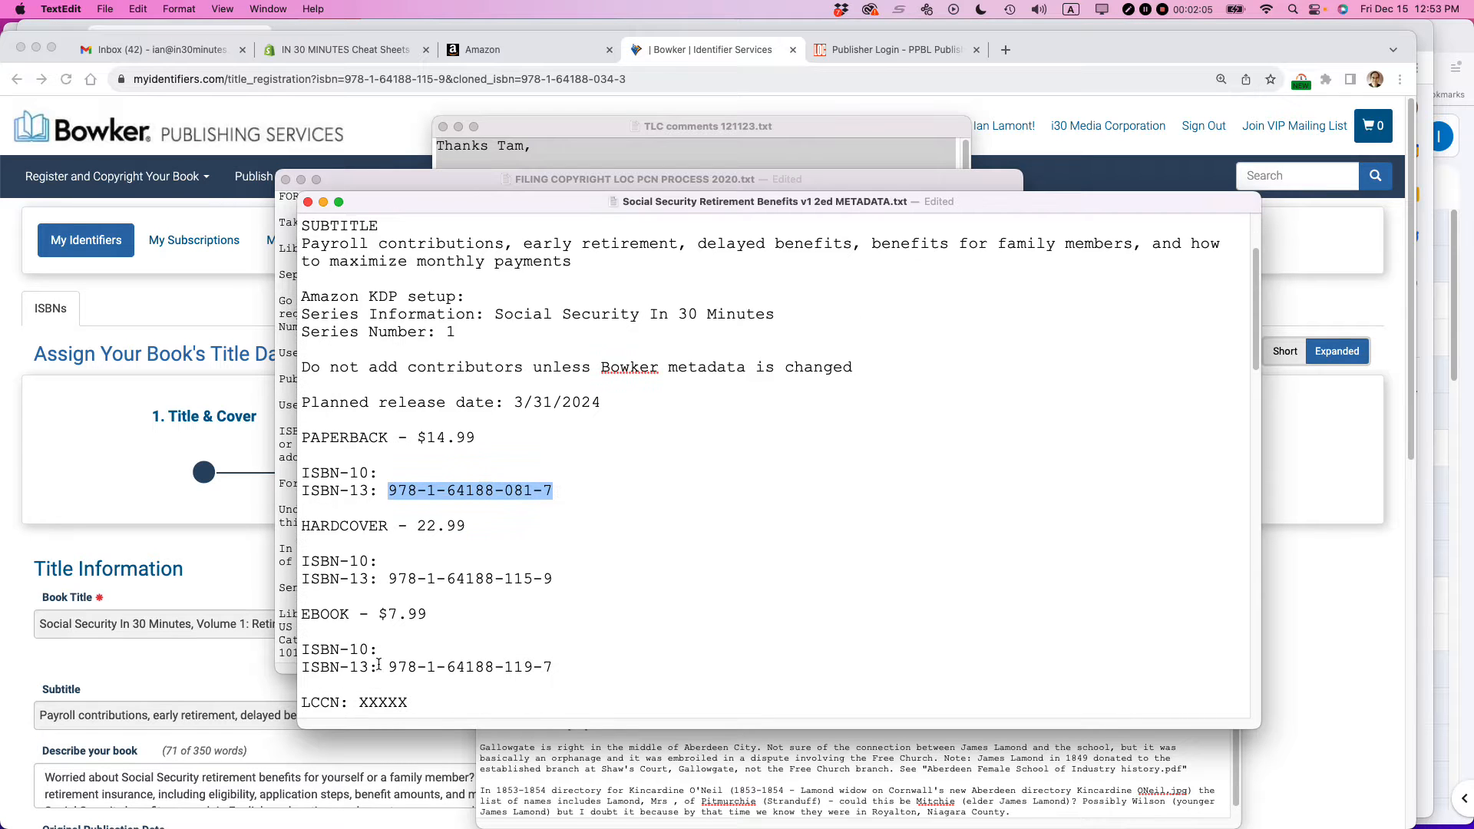
double_click(456, 579)
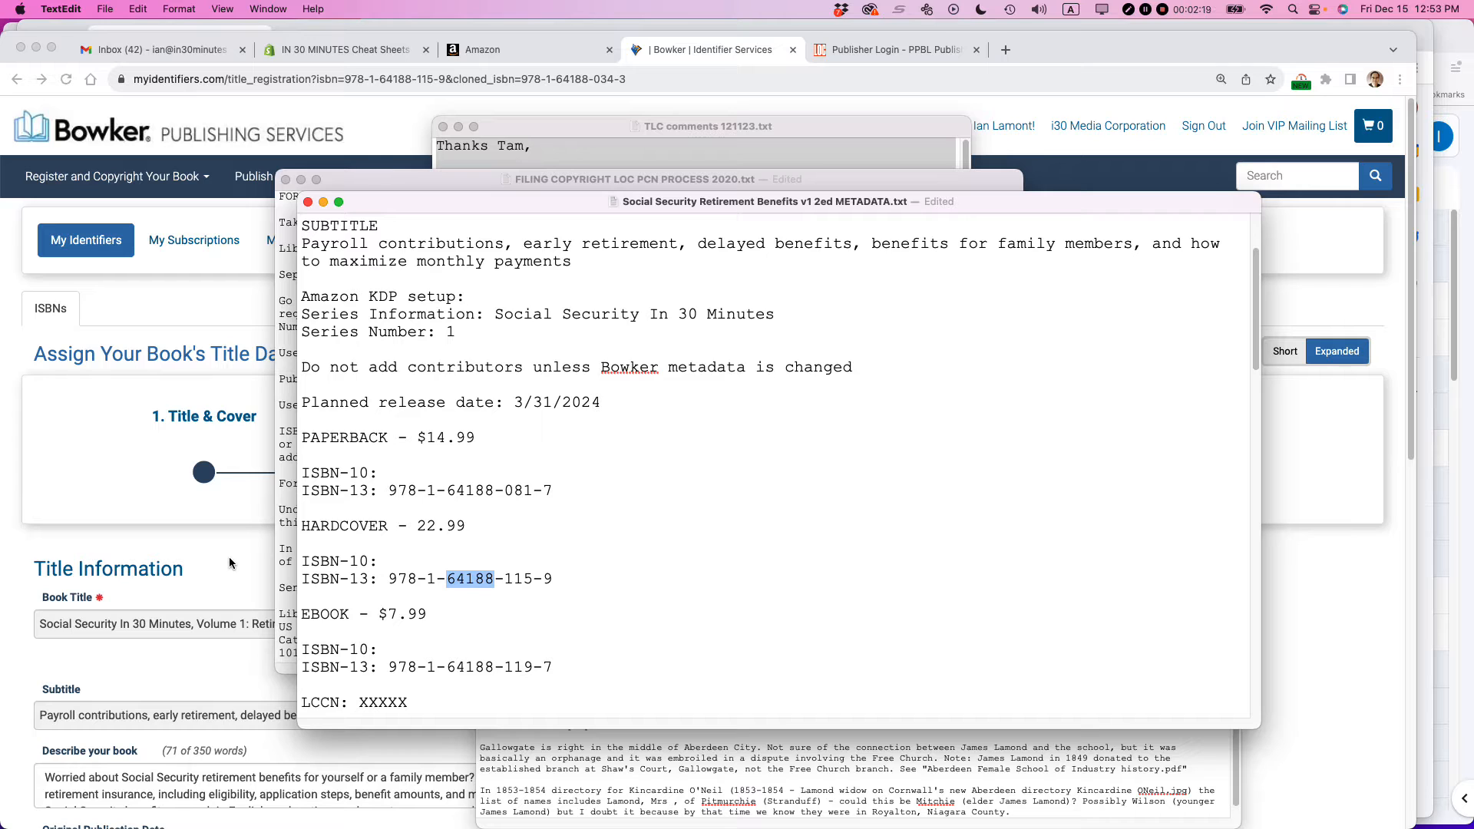
- Switch back to Chrome, expand the title form's volume and edition fields, and set the title volume to Vol 1
key(super+Tab)
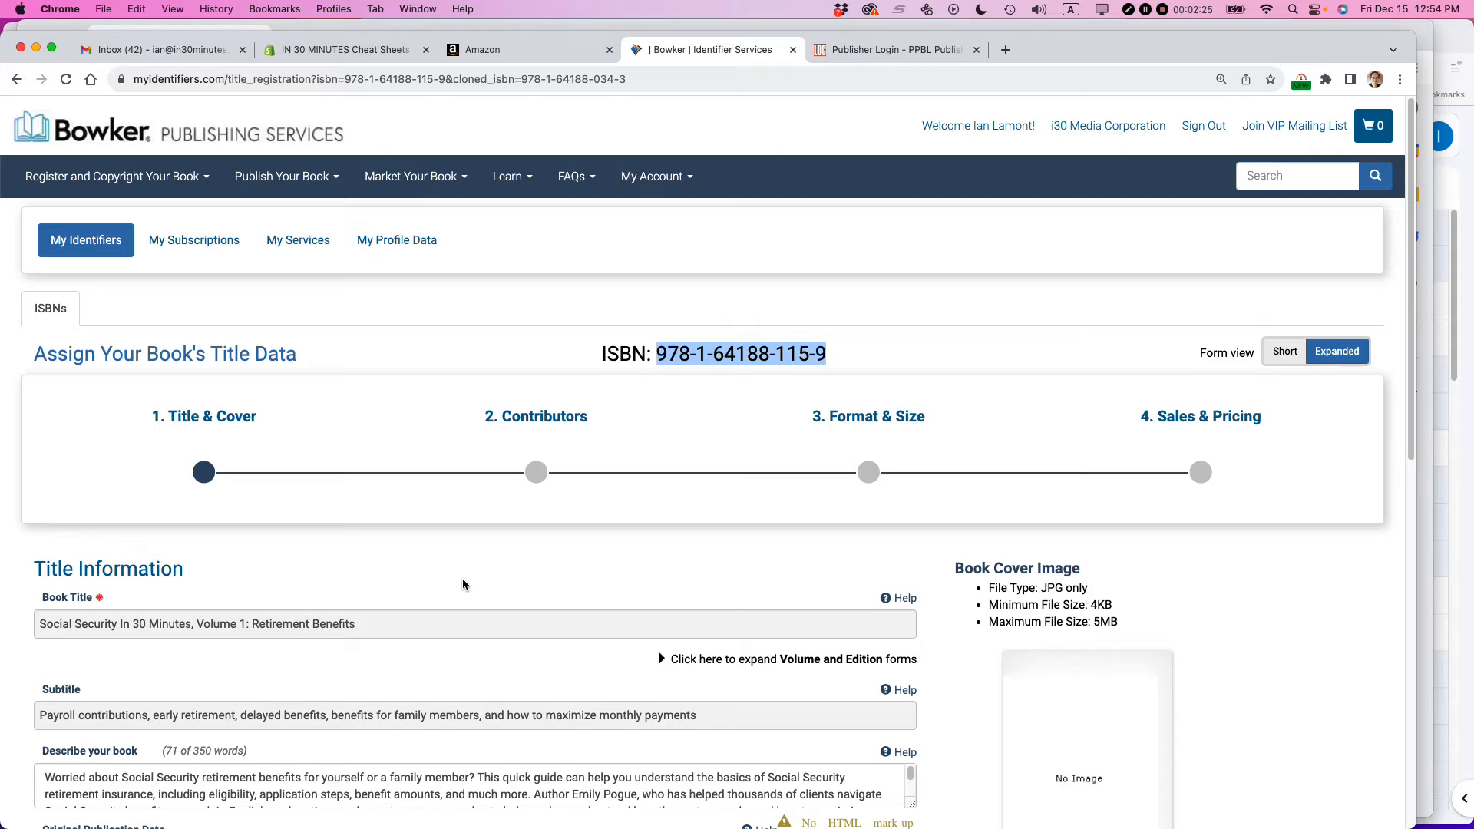
scroll(462, 581, down, 5)
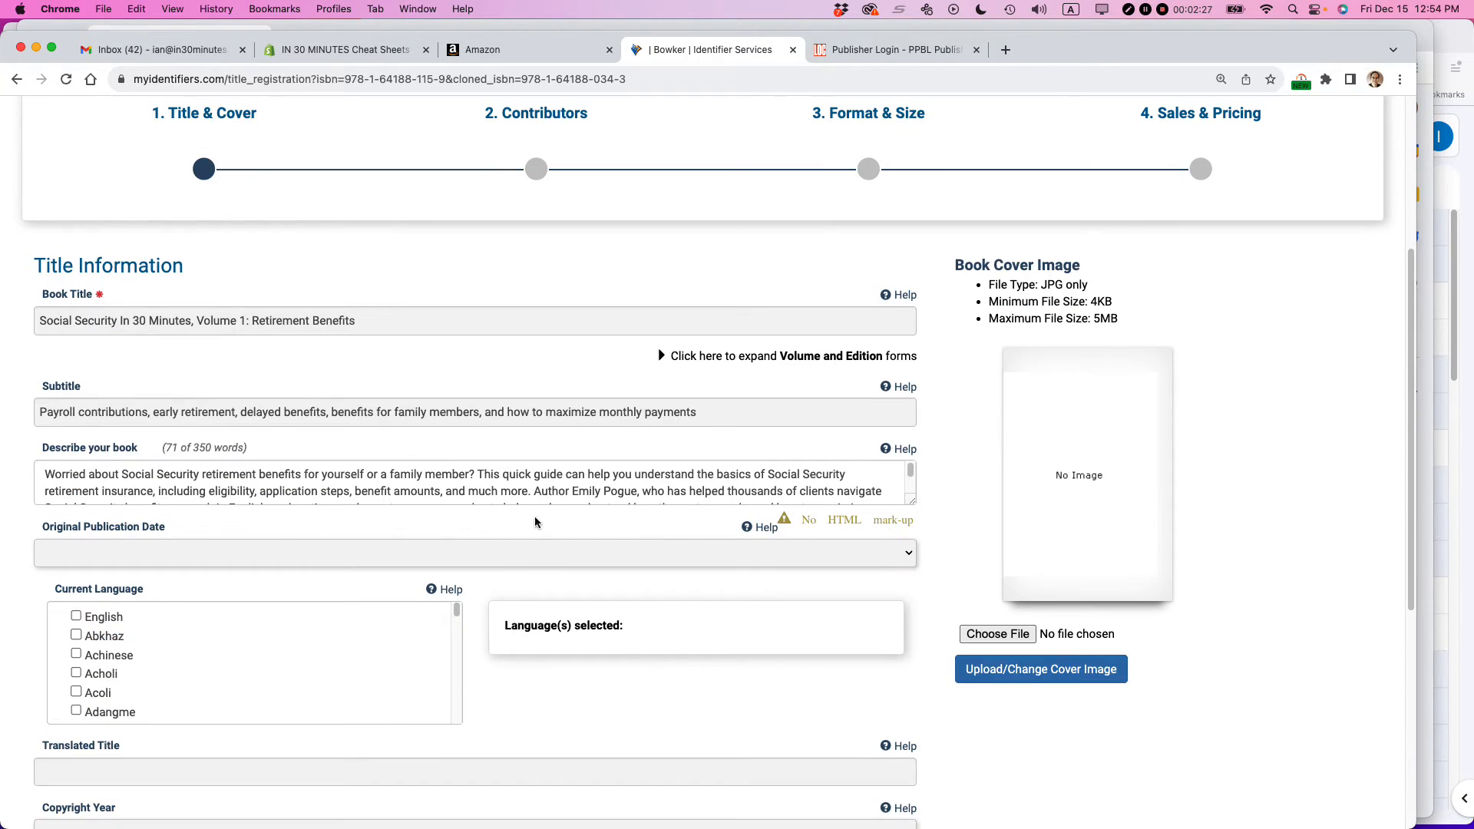
click(663, 362)
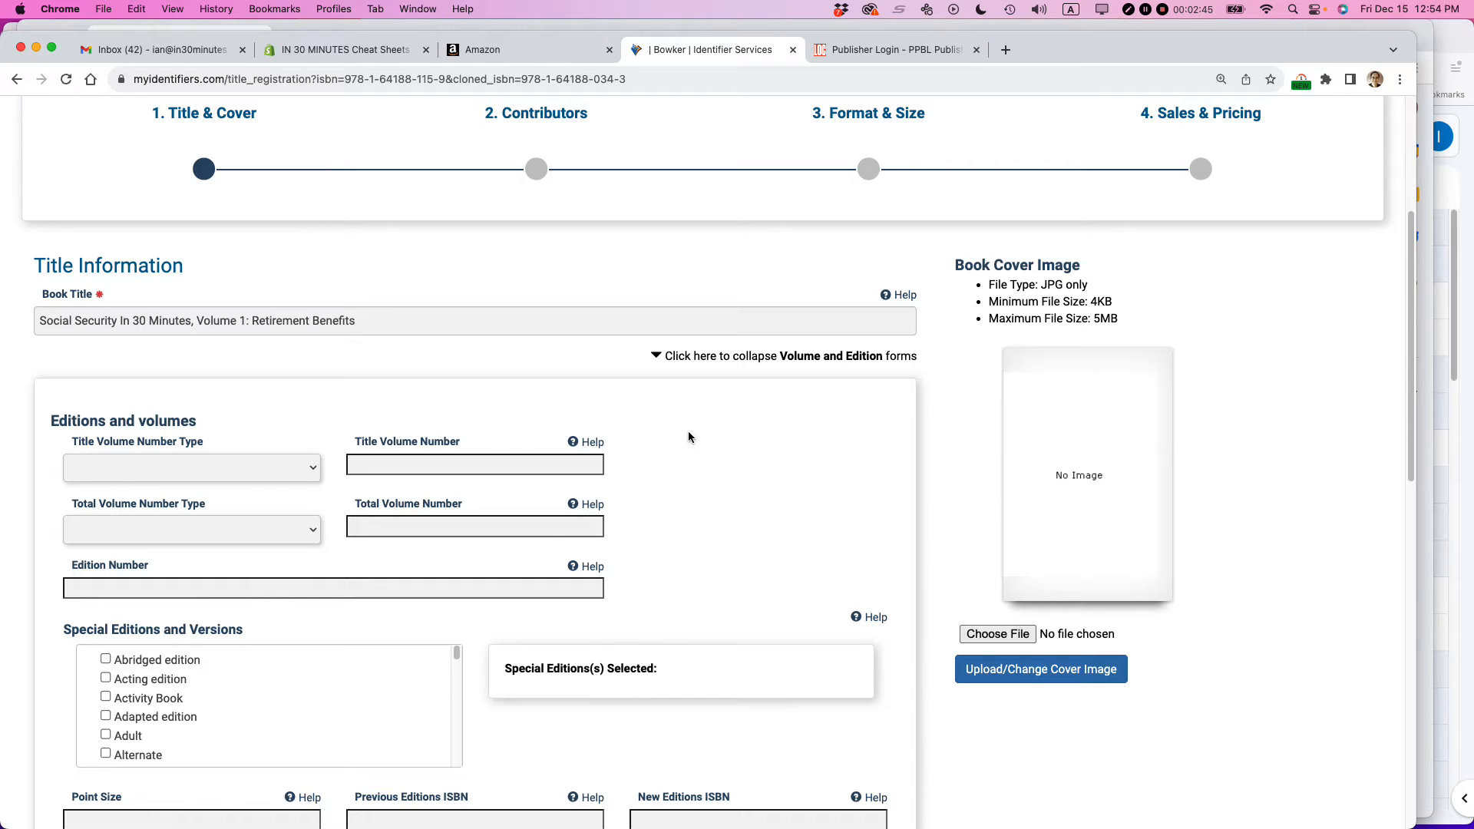
click(126, 467)
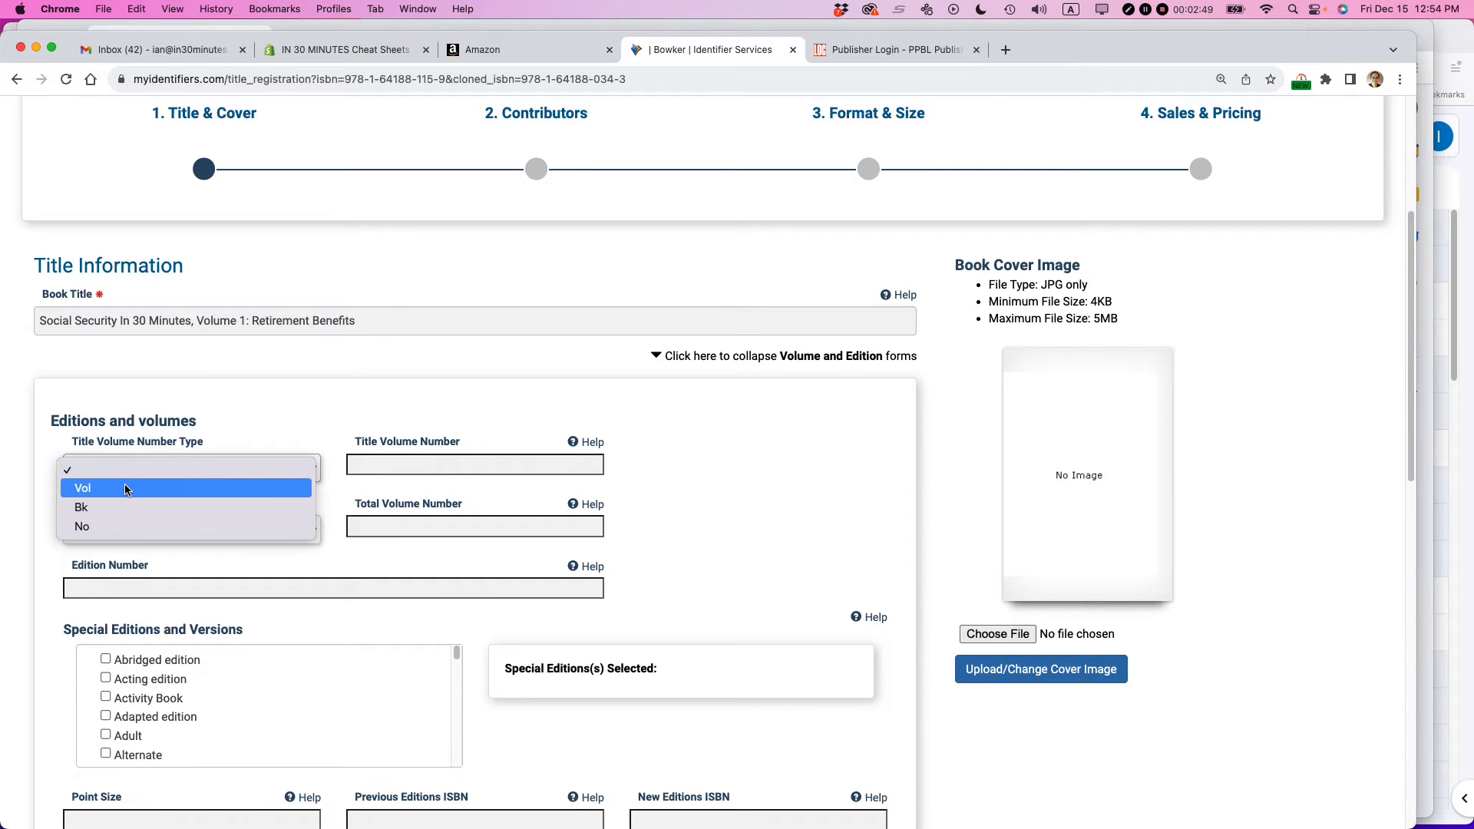
click(125, 489)
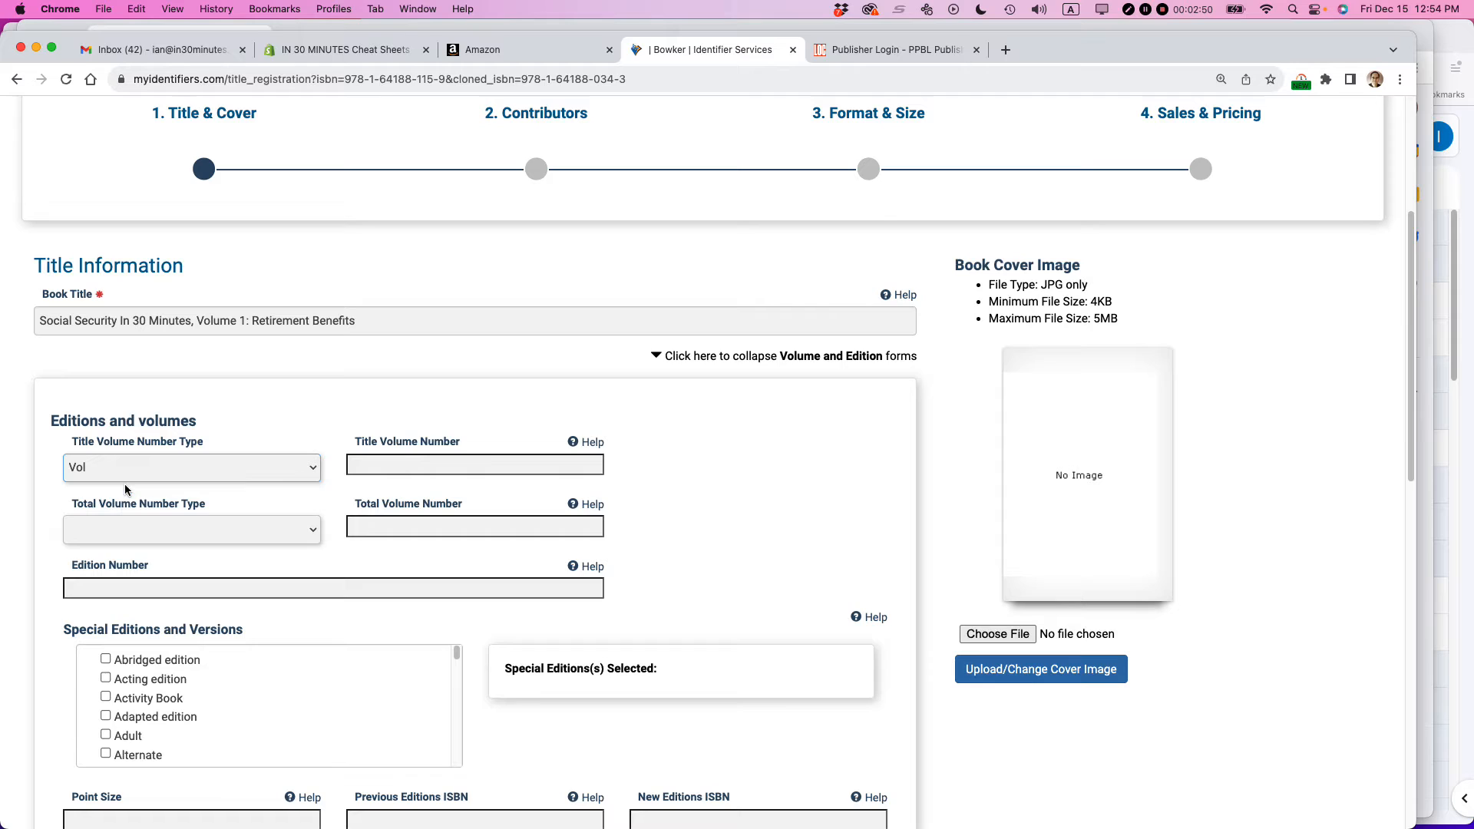
click(405, 469)
text(1)
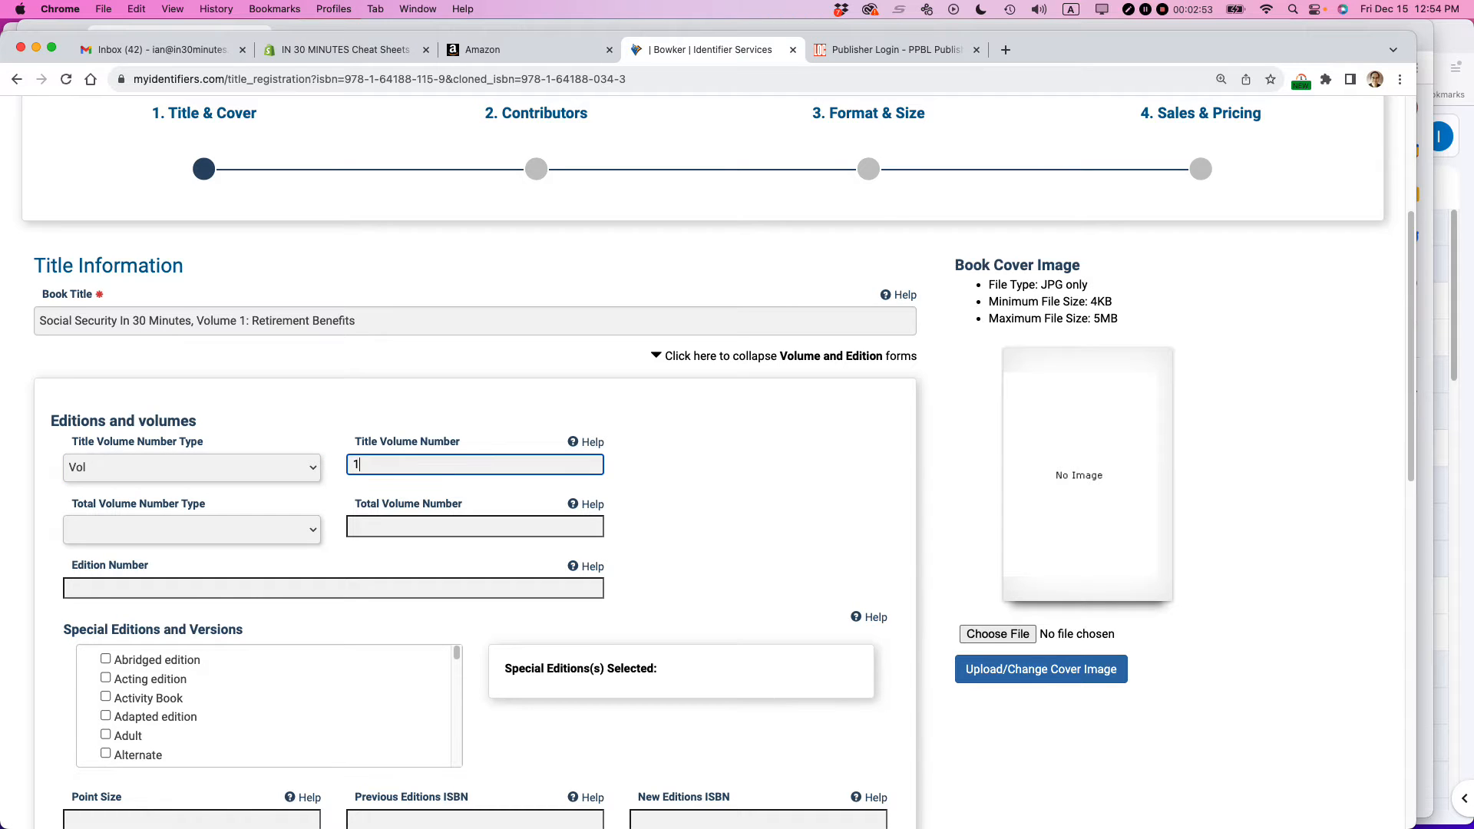
- Set the total volume number type to Vols and the total volume number to 2
click(171, 534)
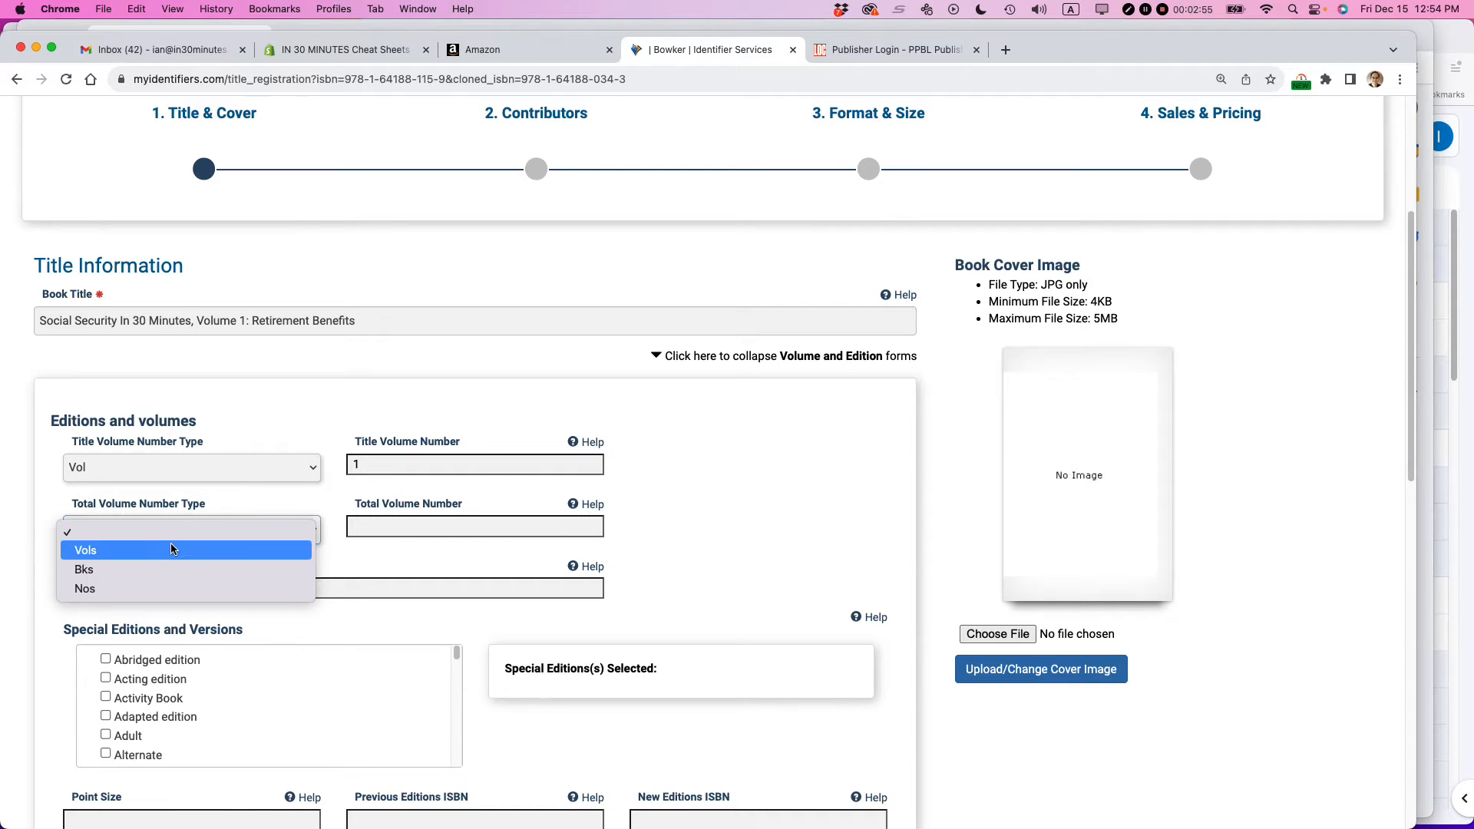
click(172, 550)
click(363, 527)
text(2)
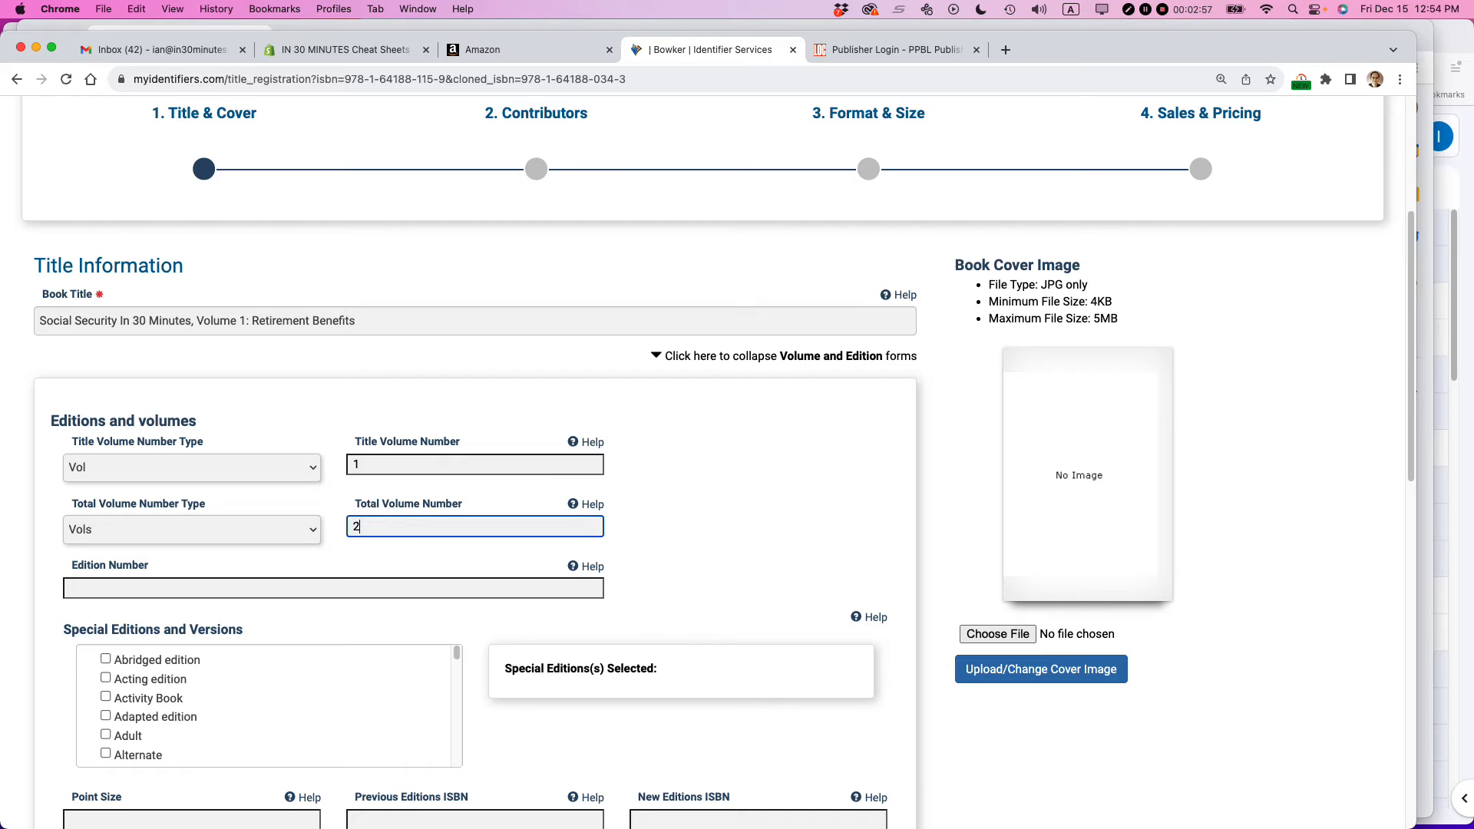
click(738, 504)
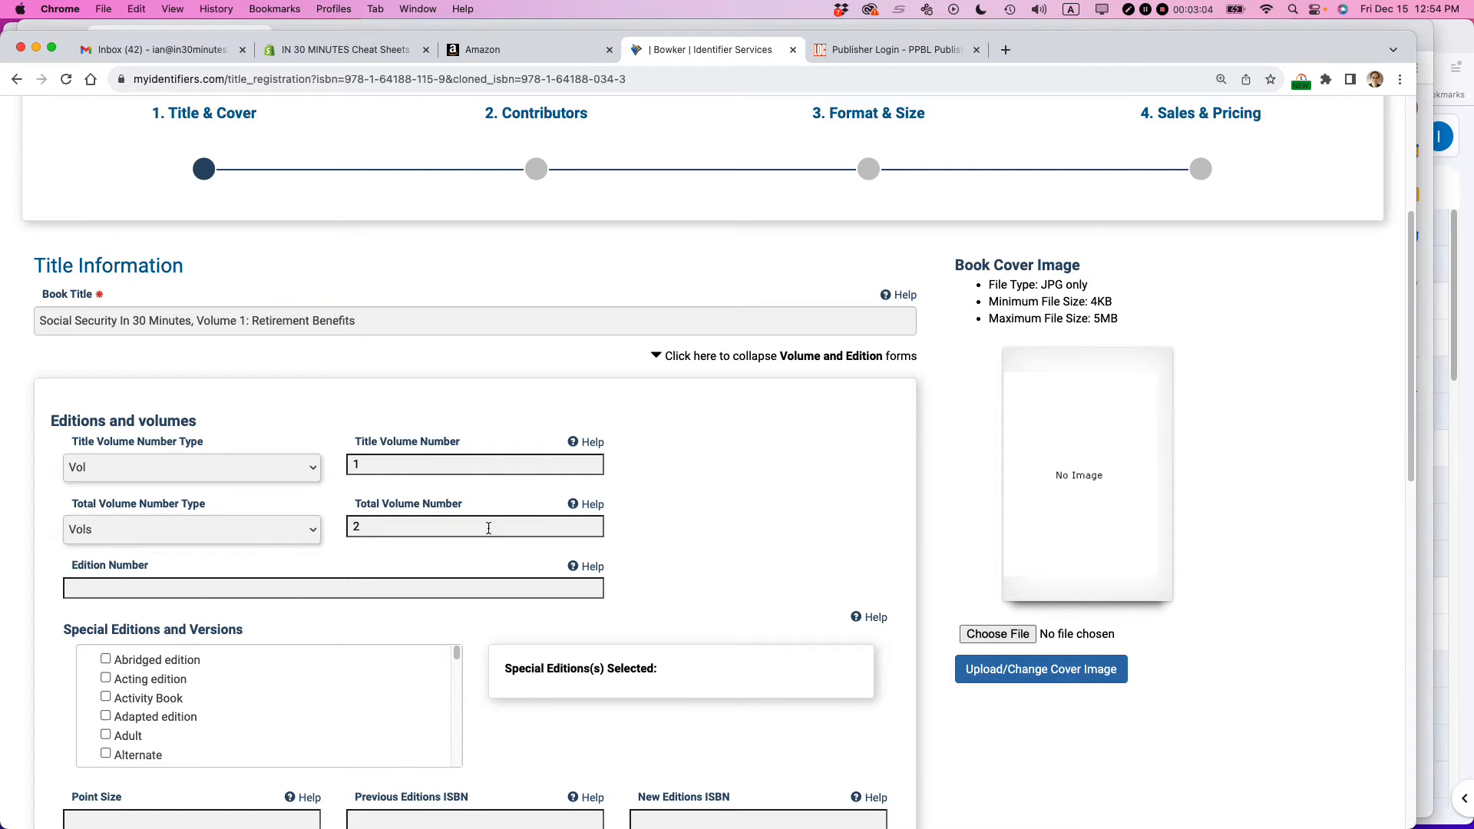
- Set the edition number to 2 and mark the book as a Revised edition
click(139, 589)
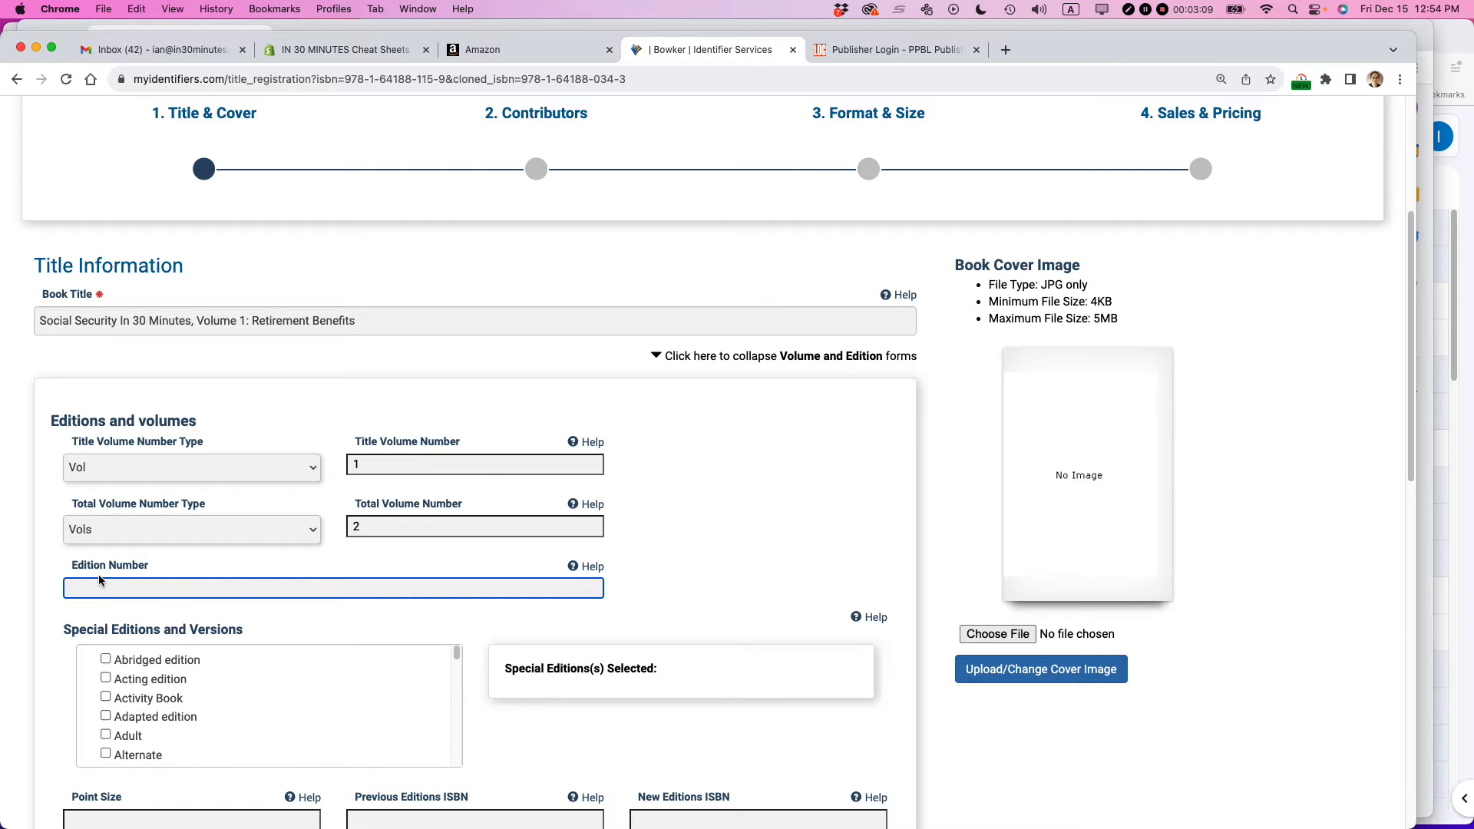
text(2)
click(751, 540)
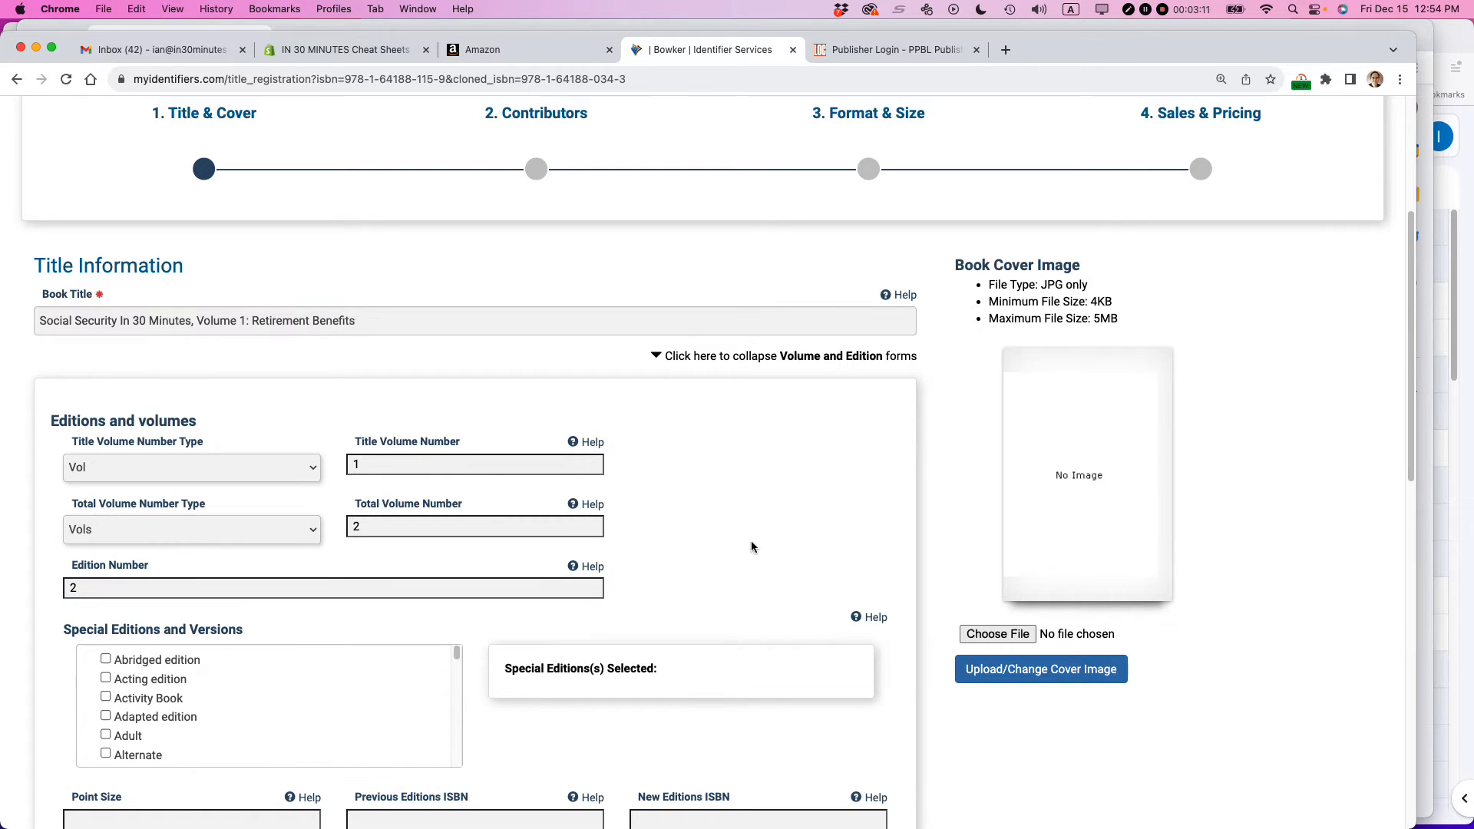
scroll(750, 541, down, 1)
drag(458, 563, 454, 645)
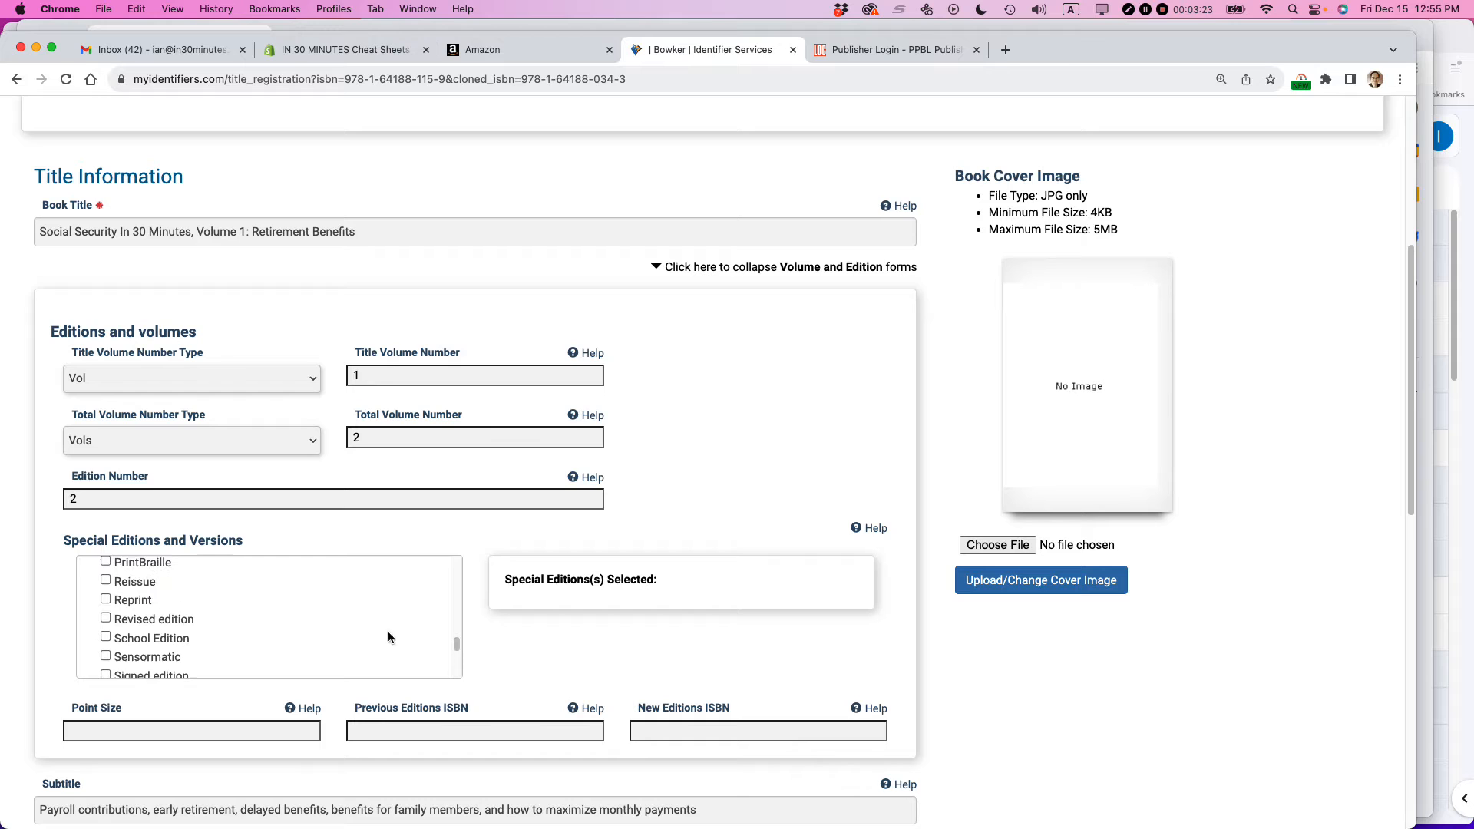
click(112, 620)
scroll(471, 608, down, 3)
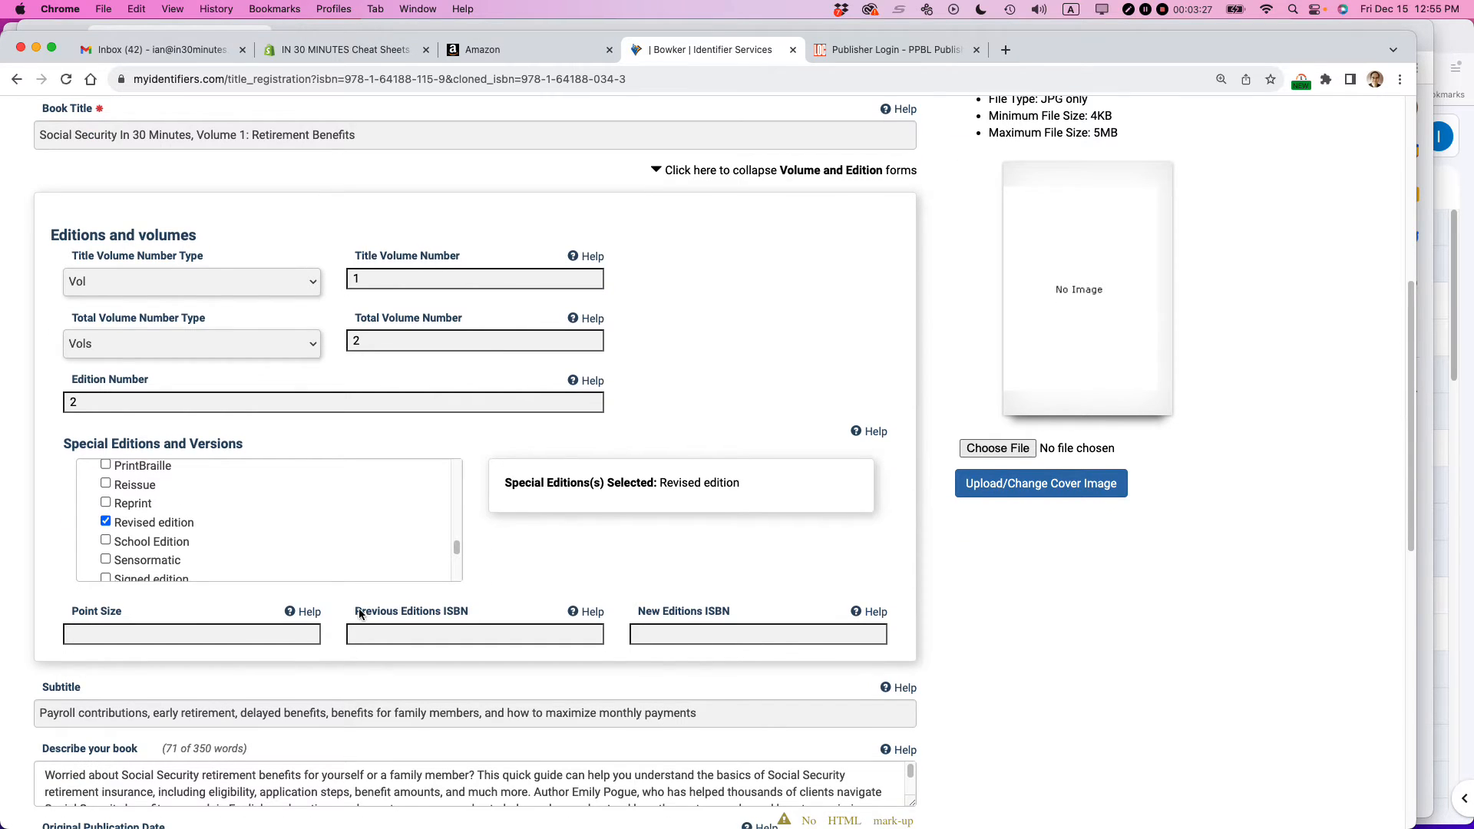
drag(353, 612, 467, 612)
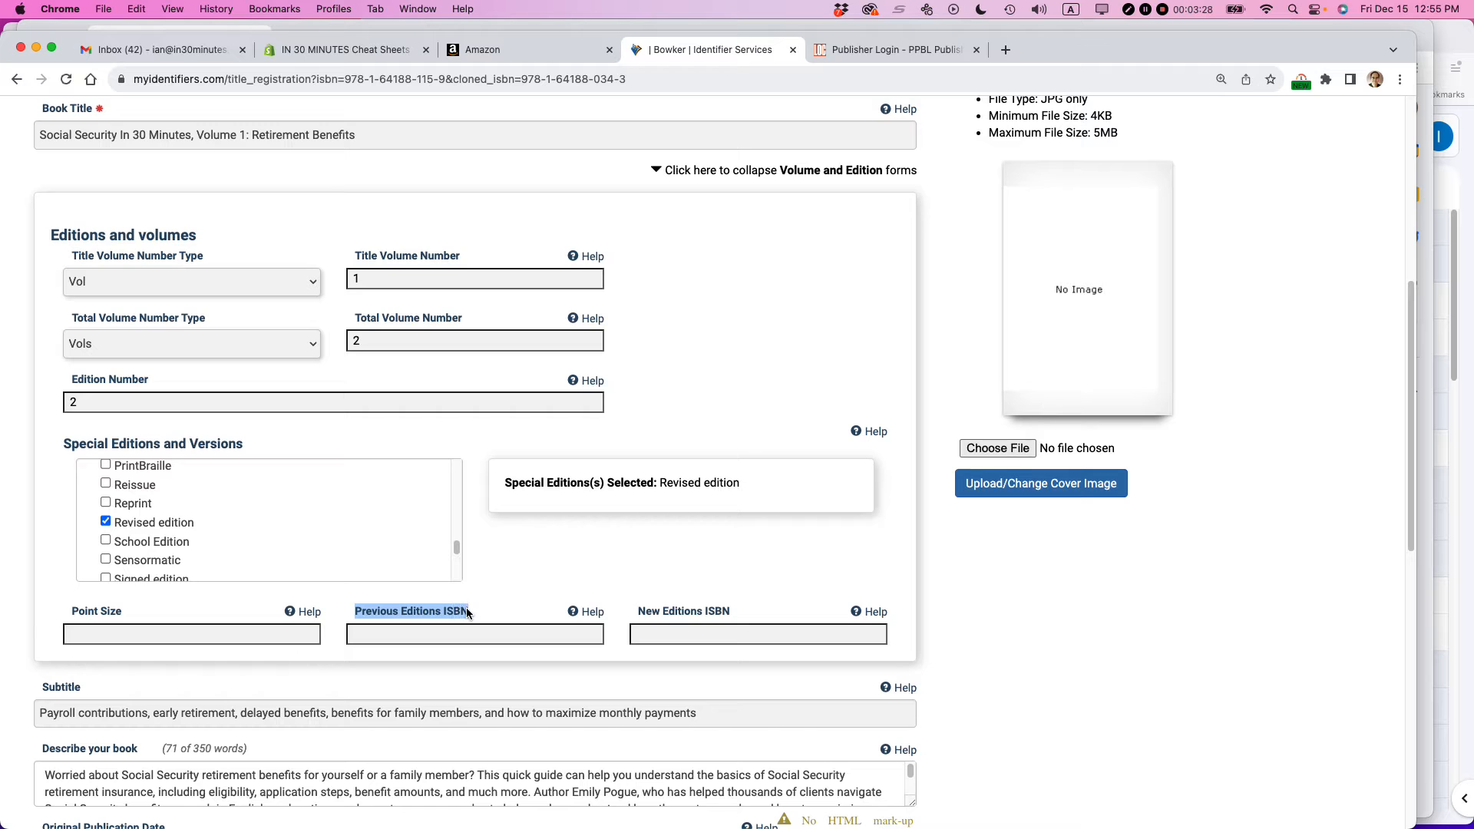
click(388, 634)
key(super+grave)
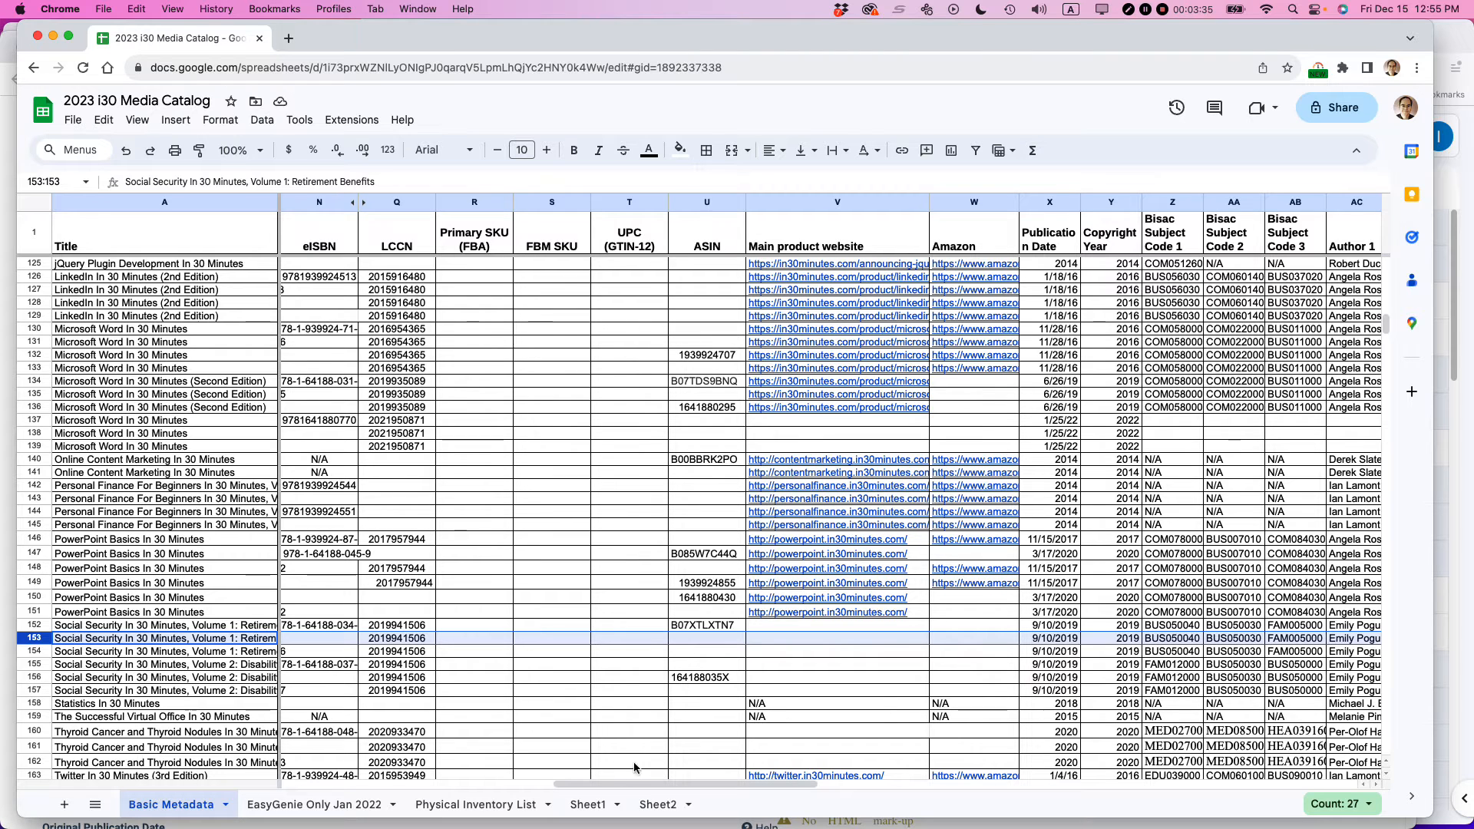
drag(626, 781, 552, 783)
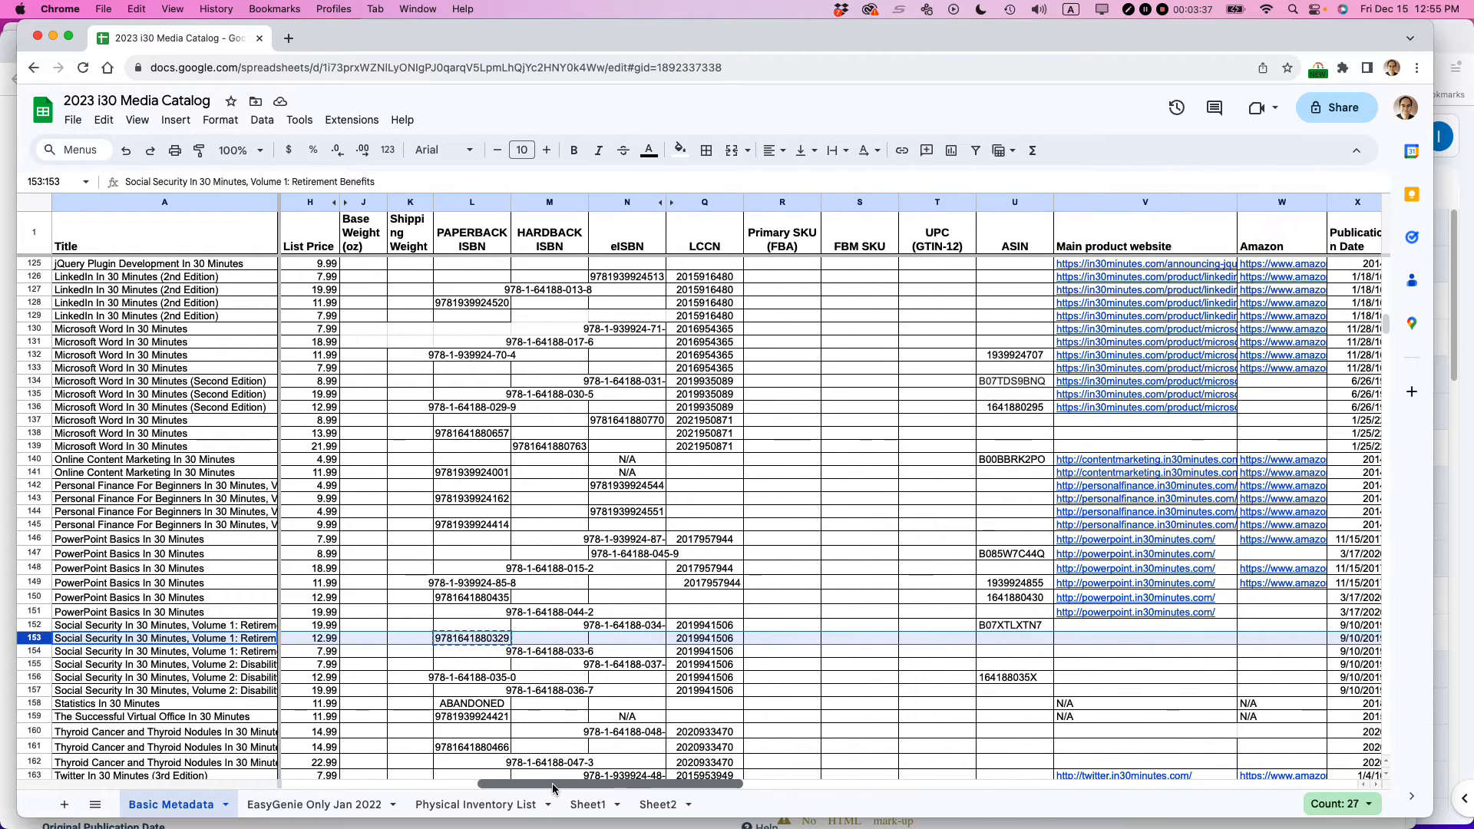
click(540, 651)
key(ctrl+c)
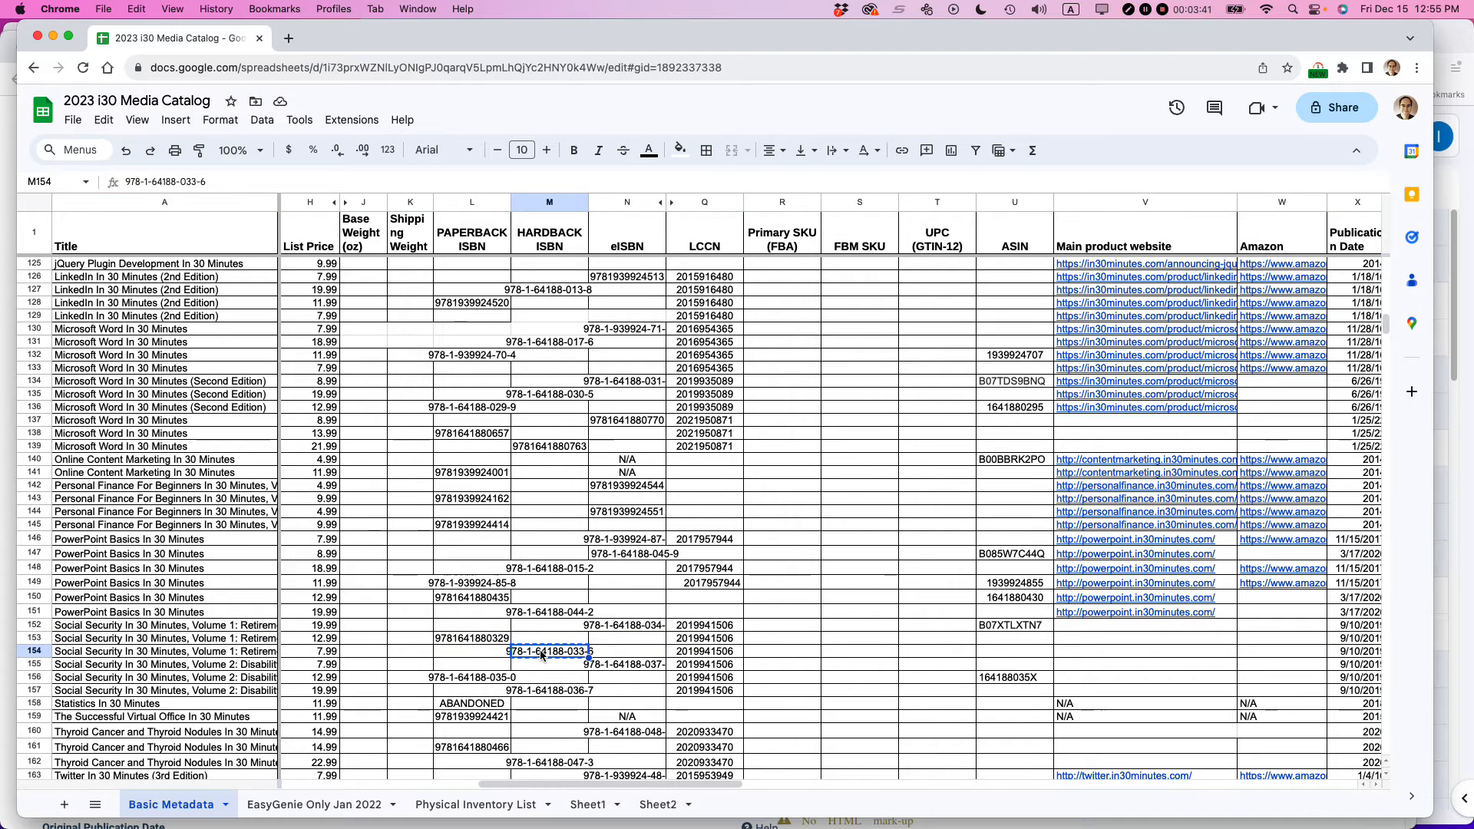
key(super+grave)
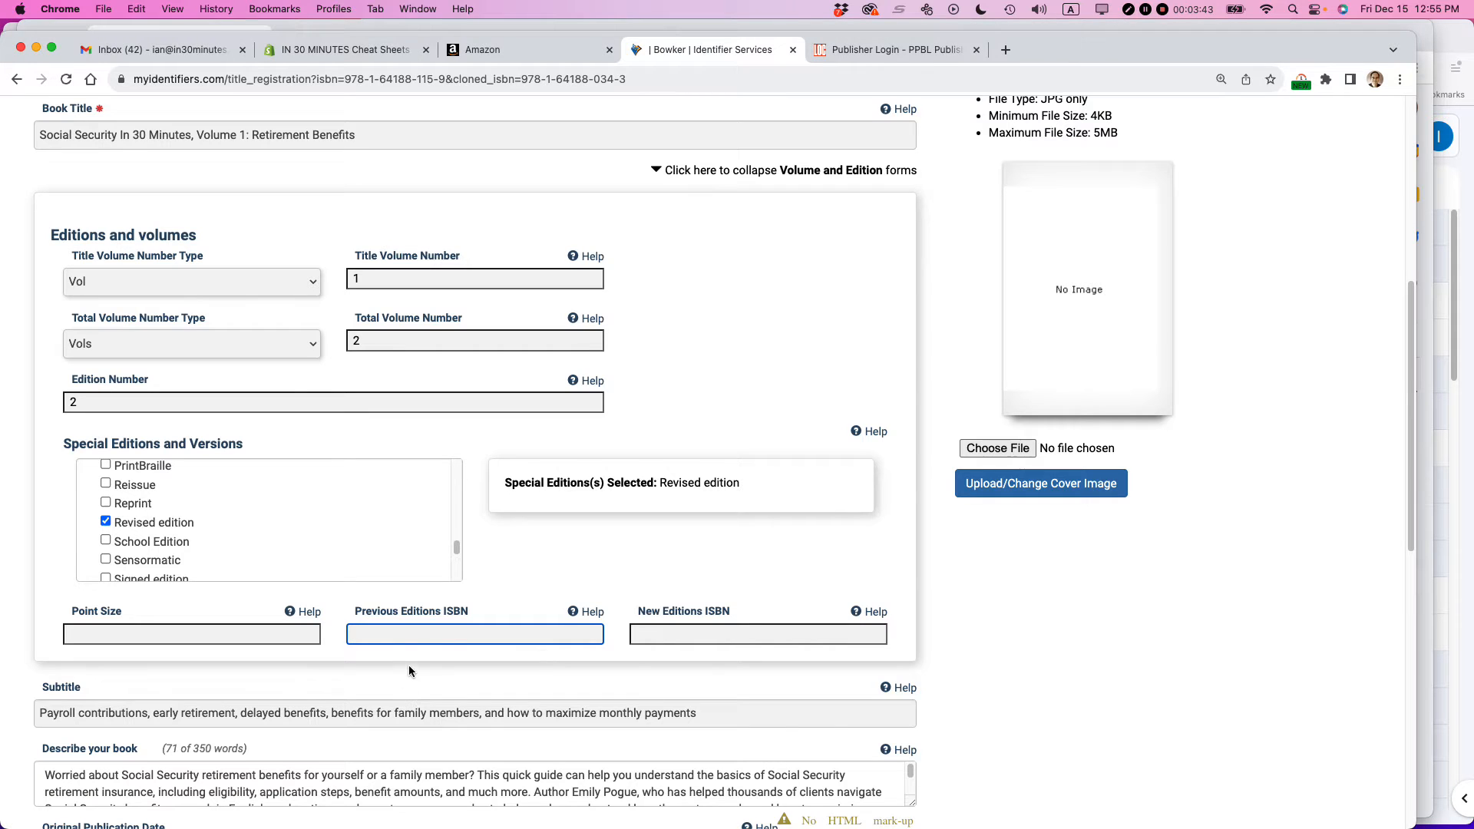
click(375, 634)
key(BackSpace)
key(BackSpace)
key(BackSpace)
key(BackSpace)
click(617, 563)
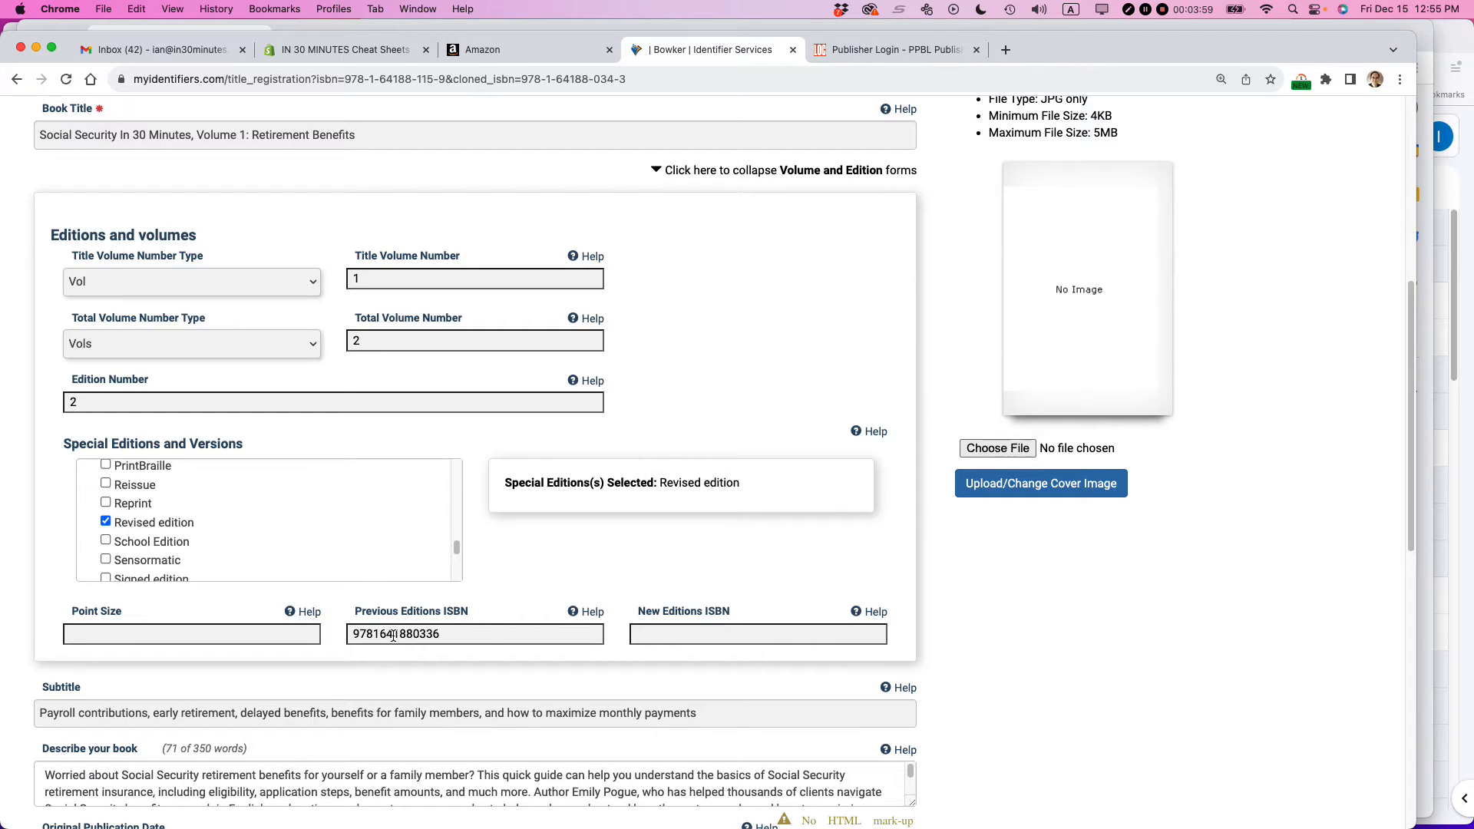
- Set the original publication date to 2019 and the current language to English
scroll(552, 583, up, 5)
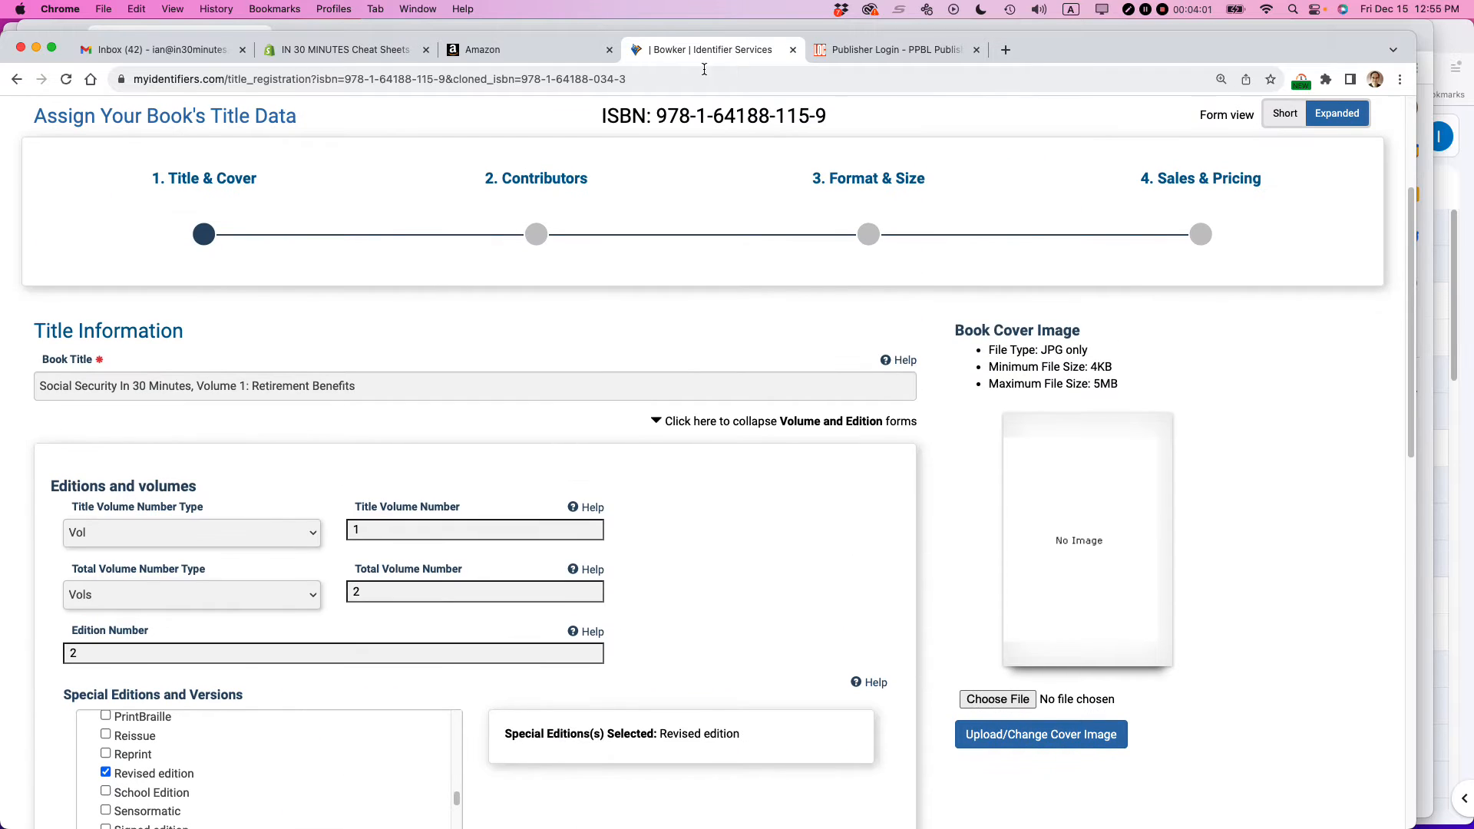
scroll(601, 238, down, 10)
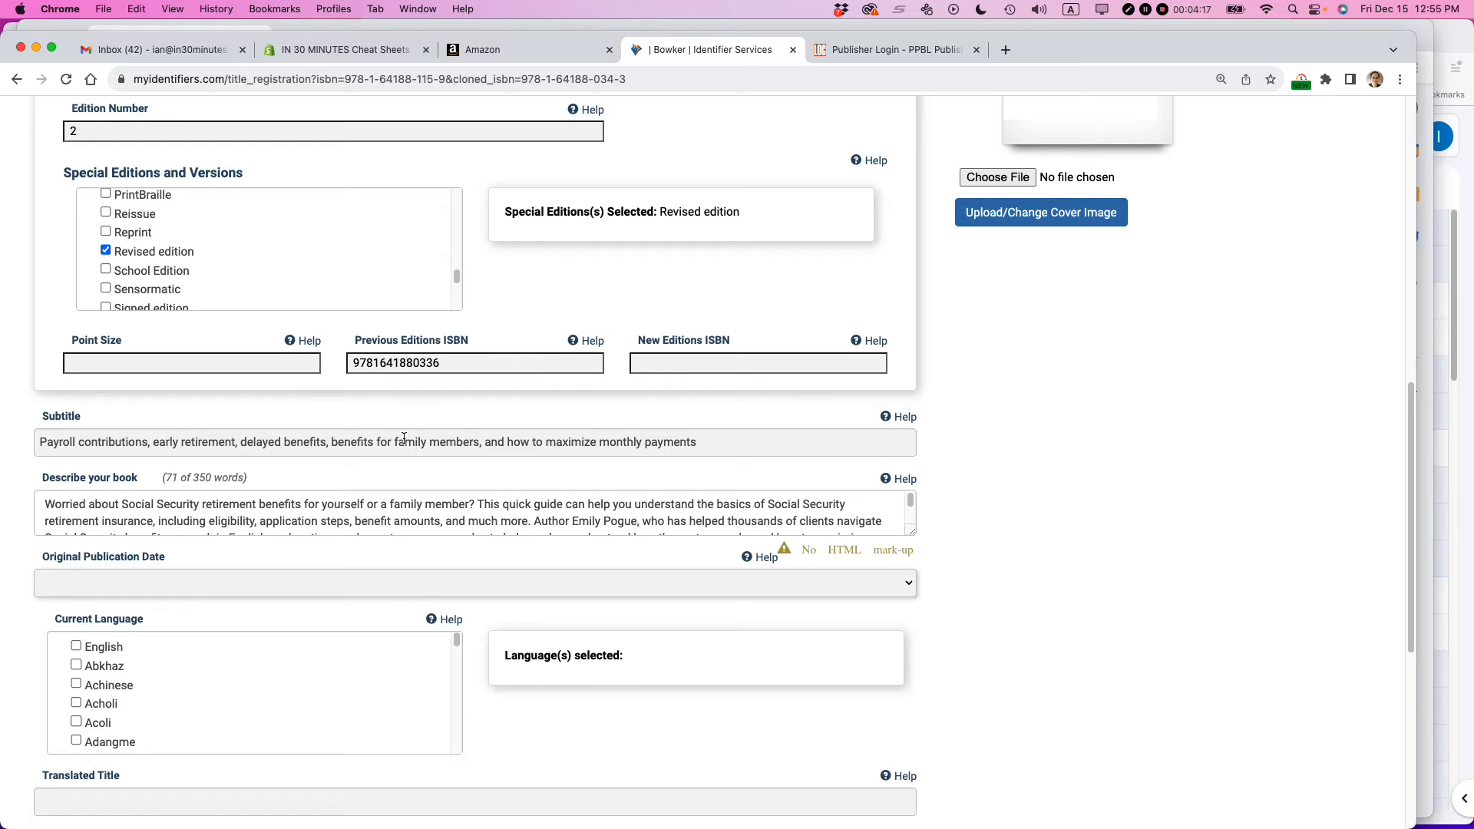
scroll(338, 443, down, 3)
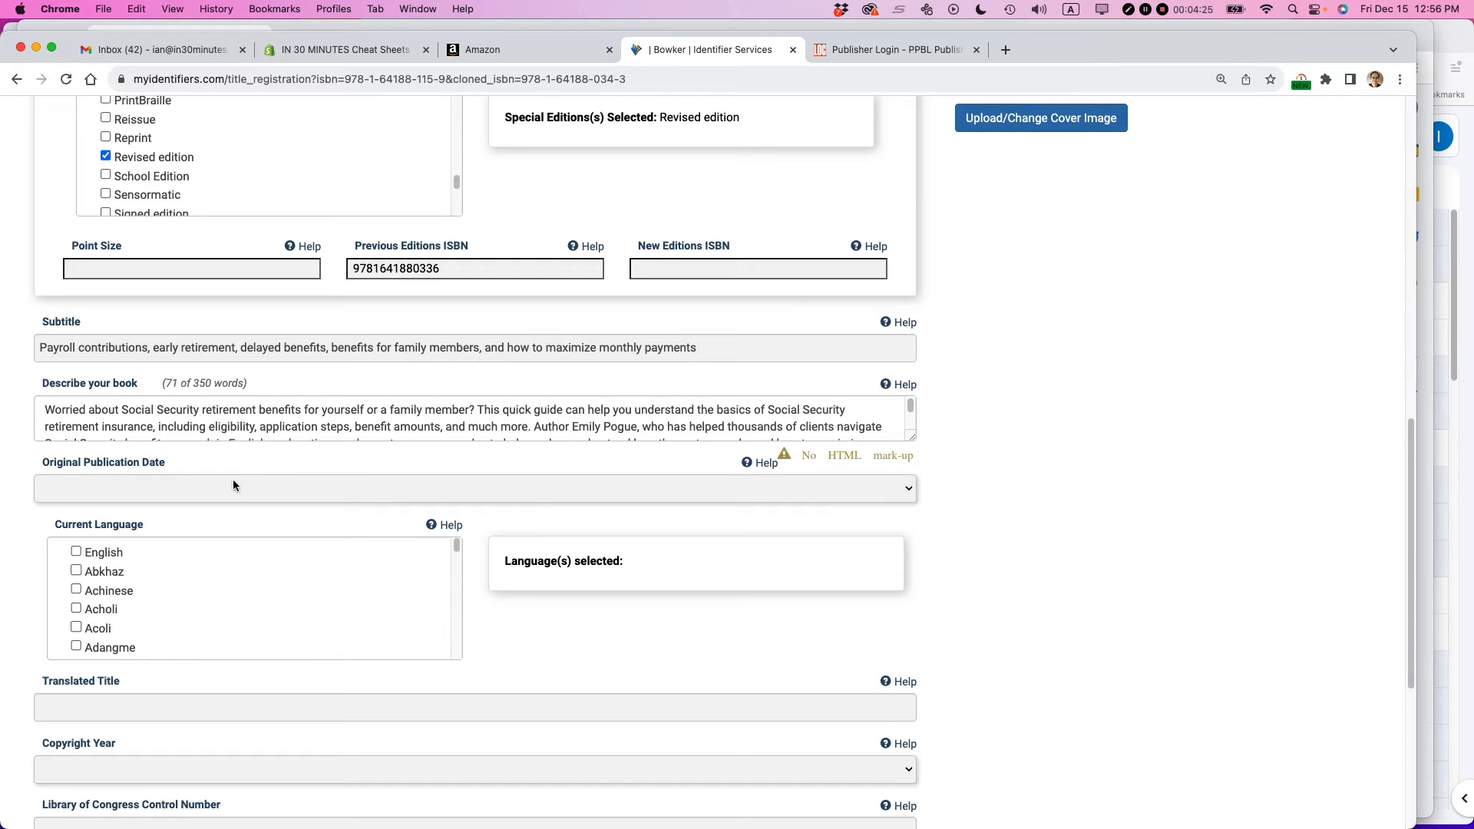
click(894, 488)
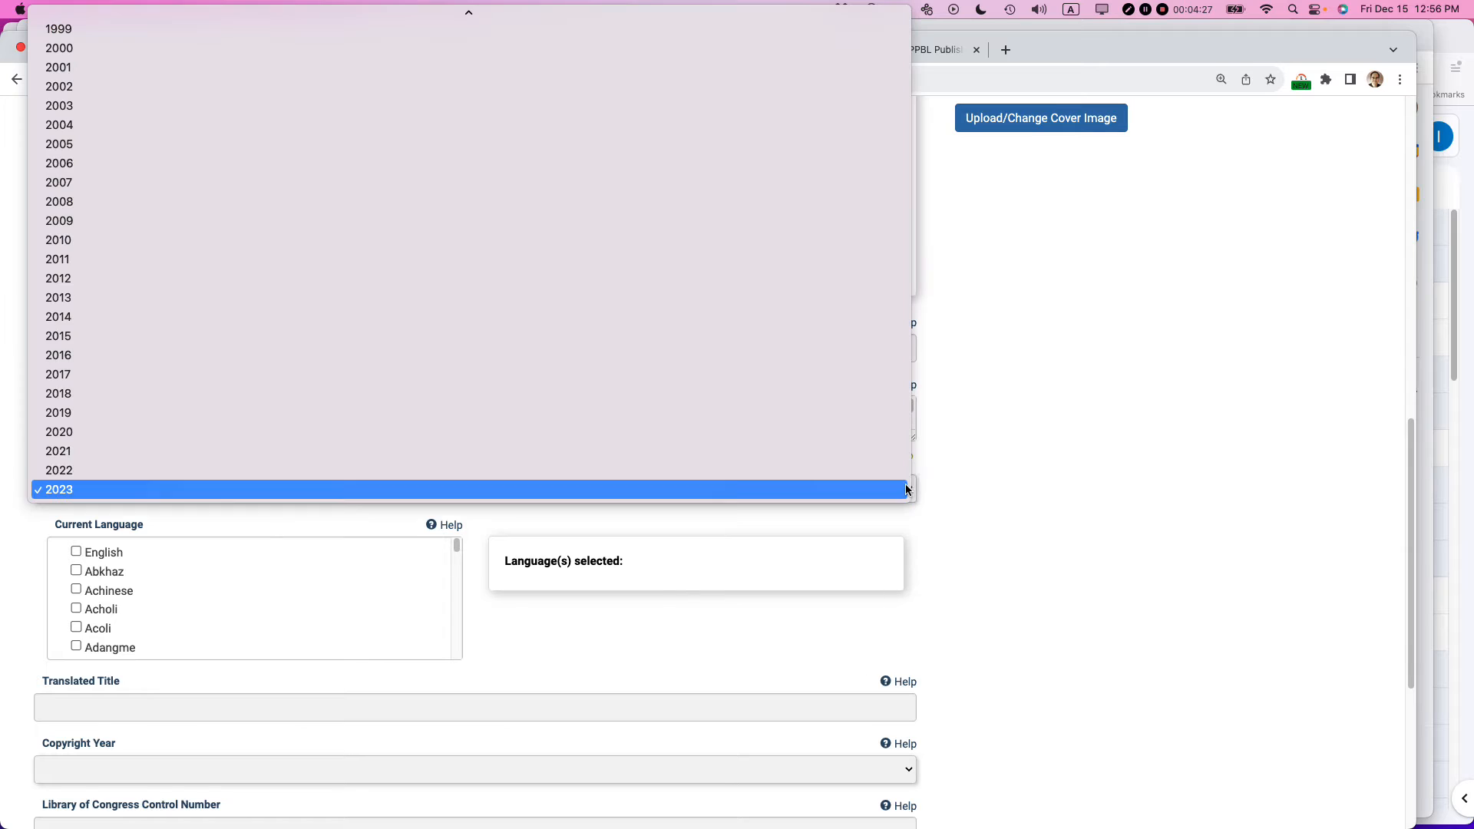
click(350, 412)
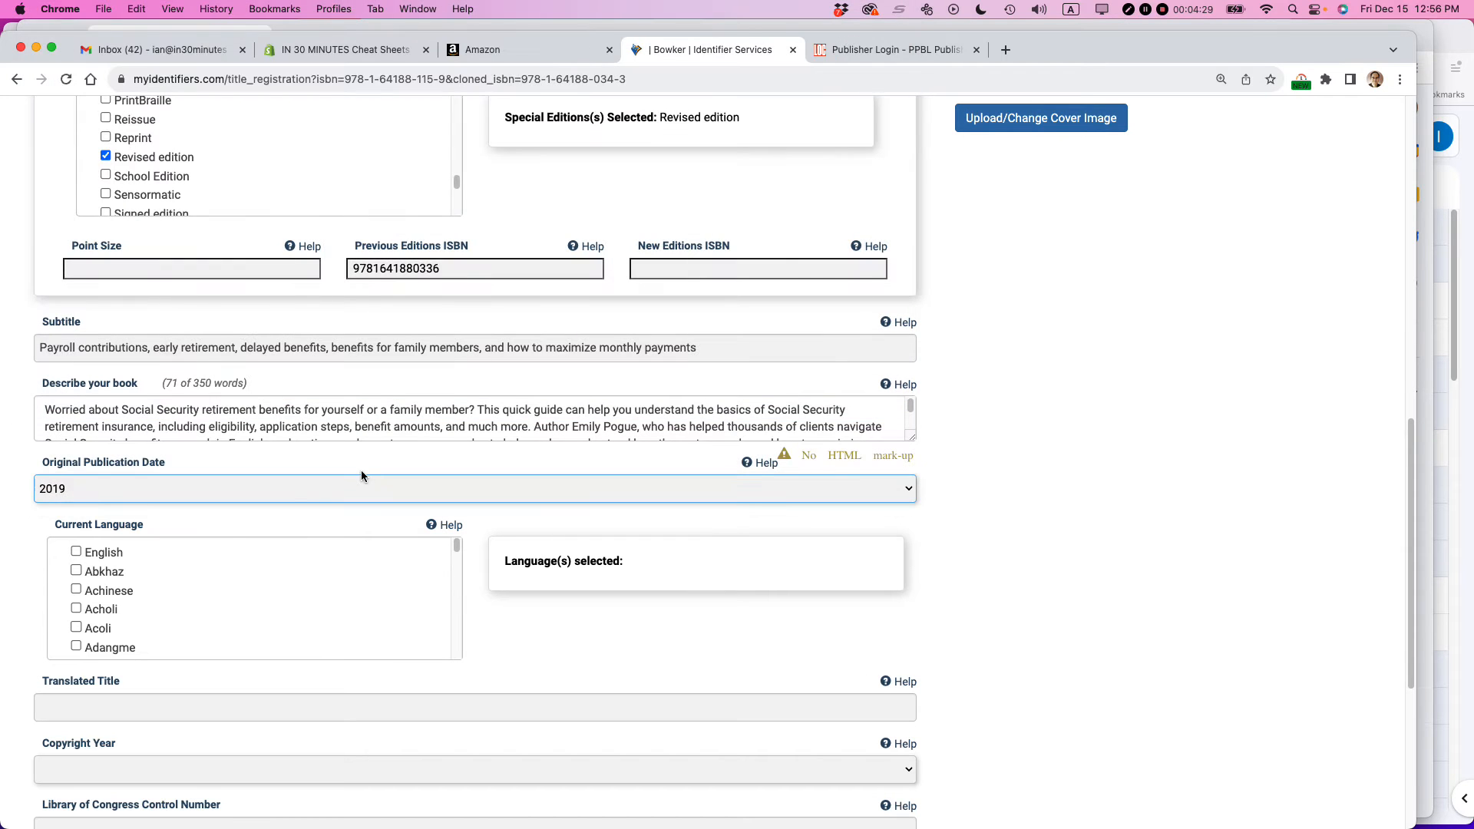
click(76, 552)
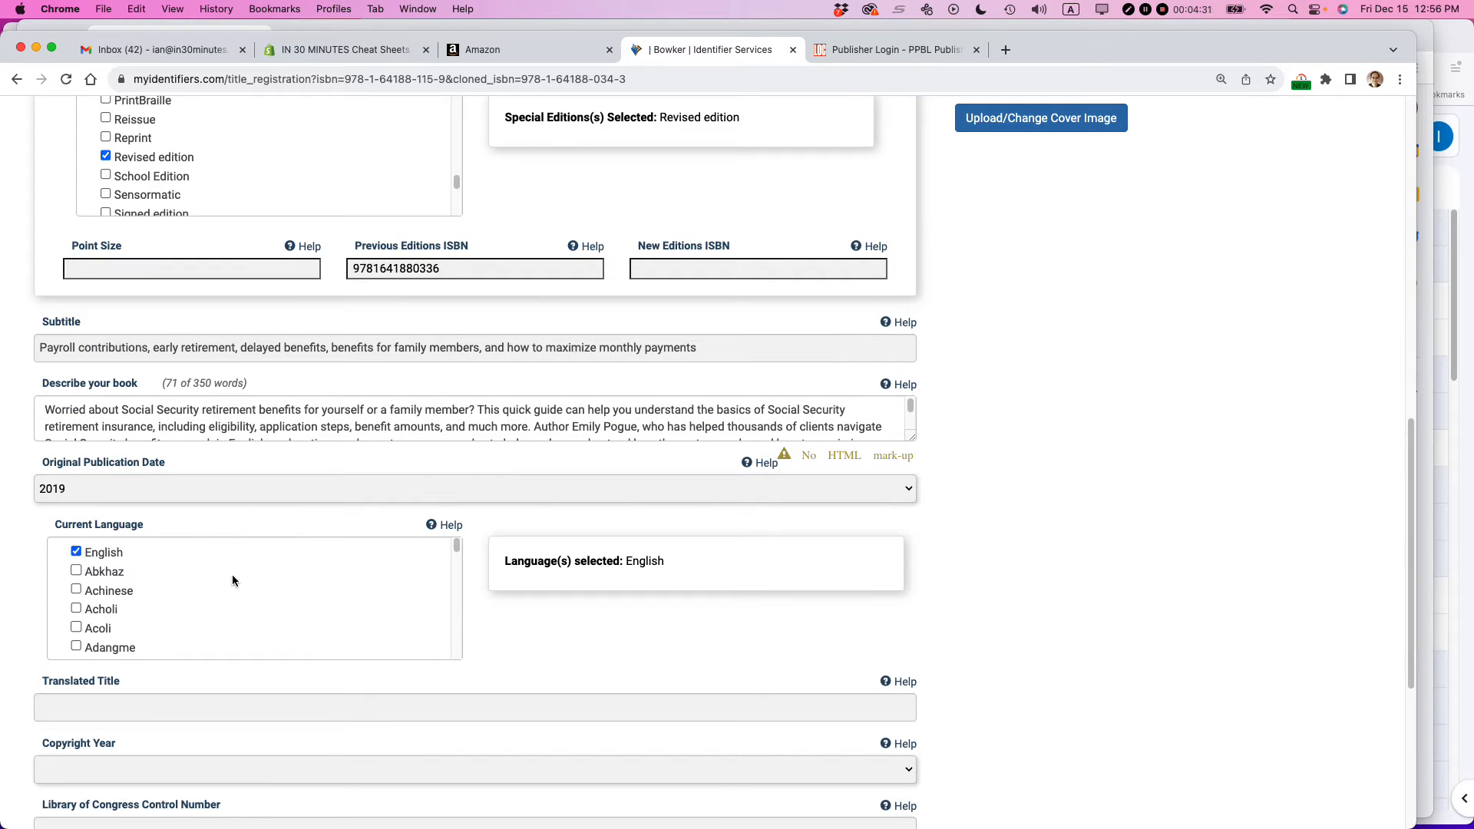
- Set the copyright year to 2023 and continue to the Contributors section
scroll(596, 638, down, 5)
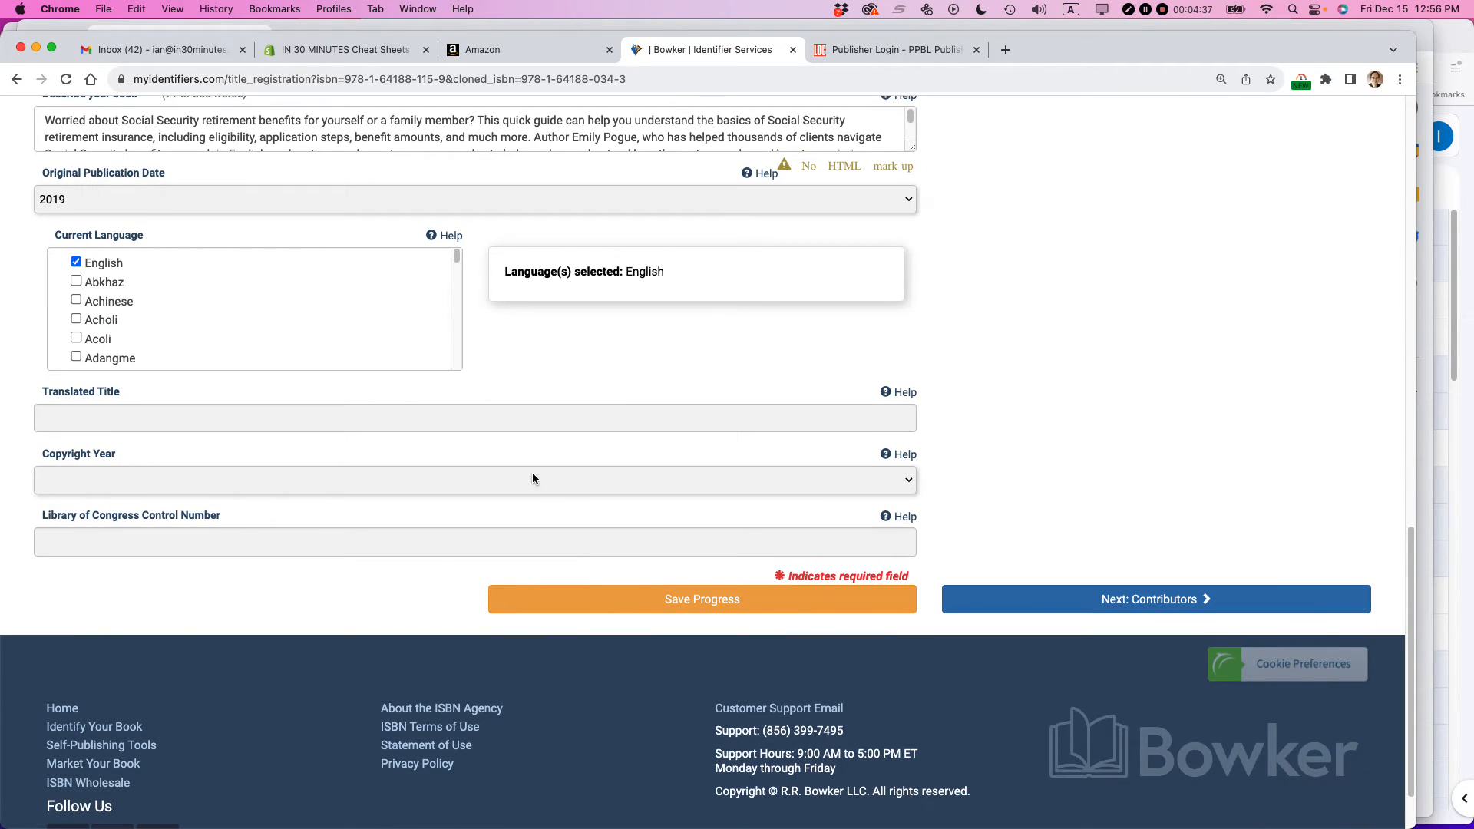
click(909, 484)
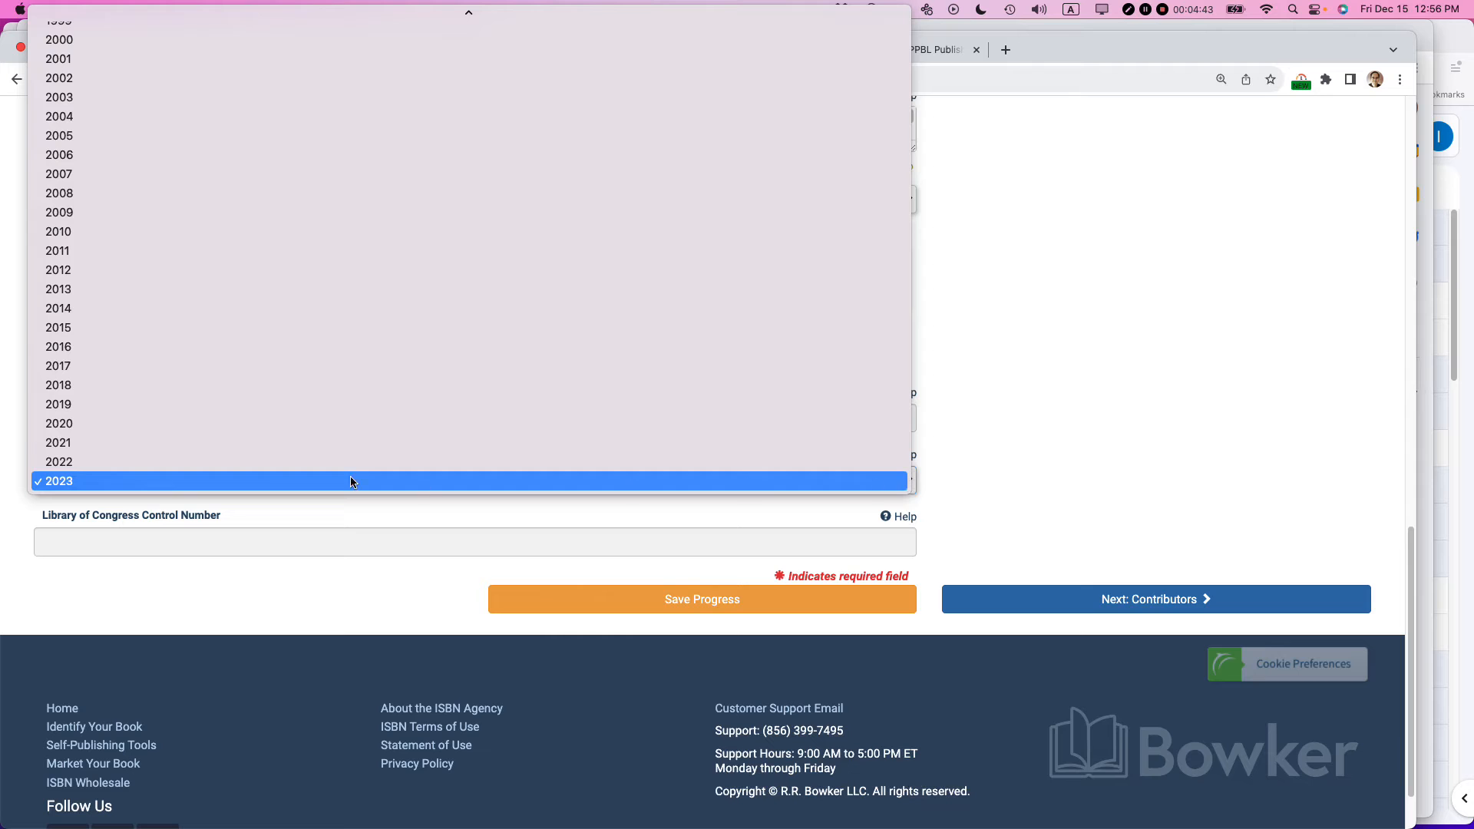
click(233, 482)
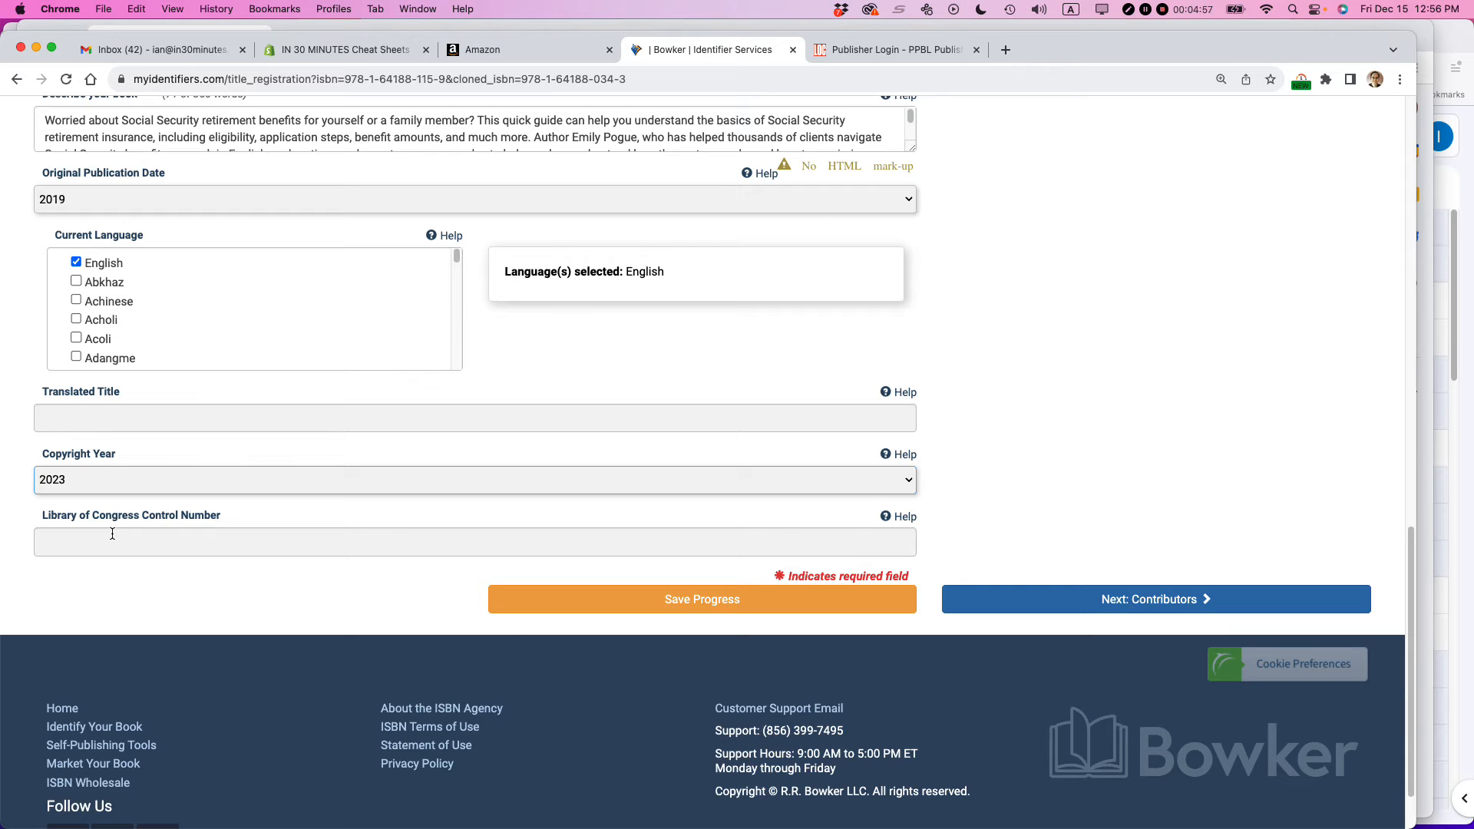
scroll(1013, 464, up, 10)
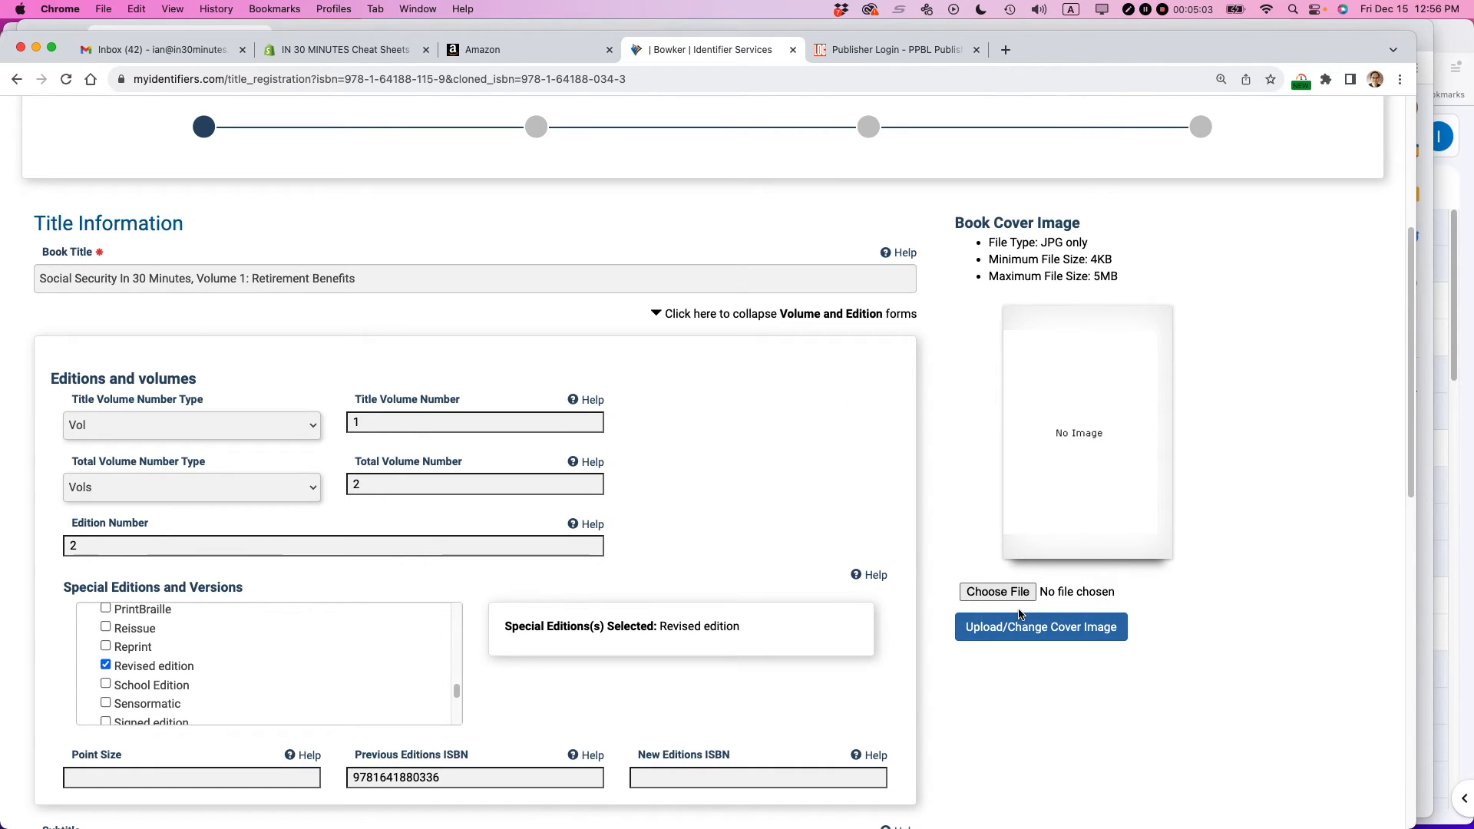
scroll(1120, 491, down, 10)
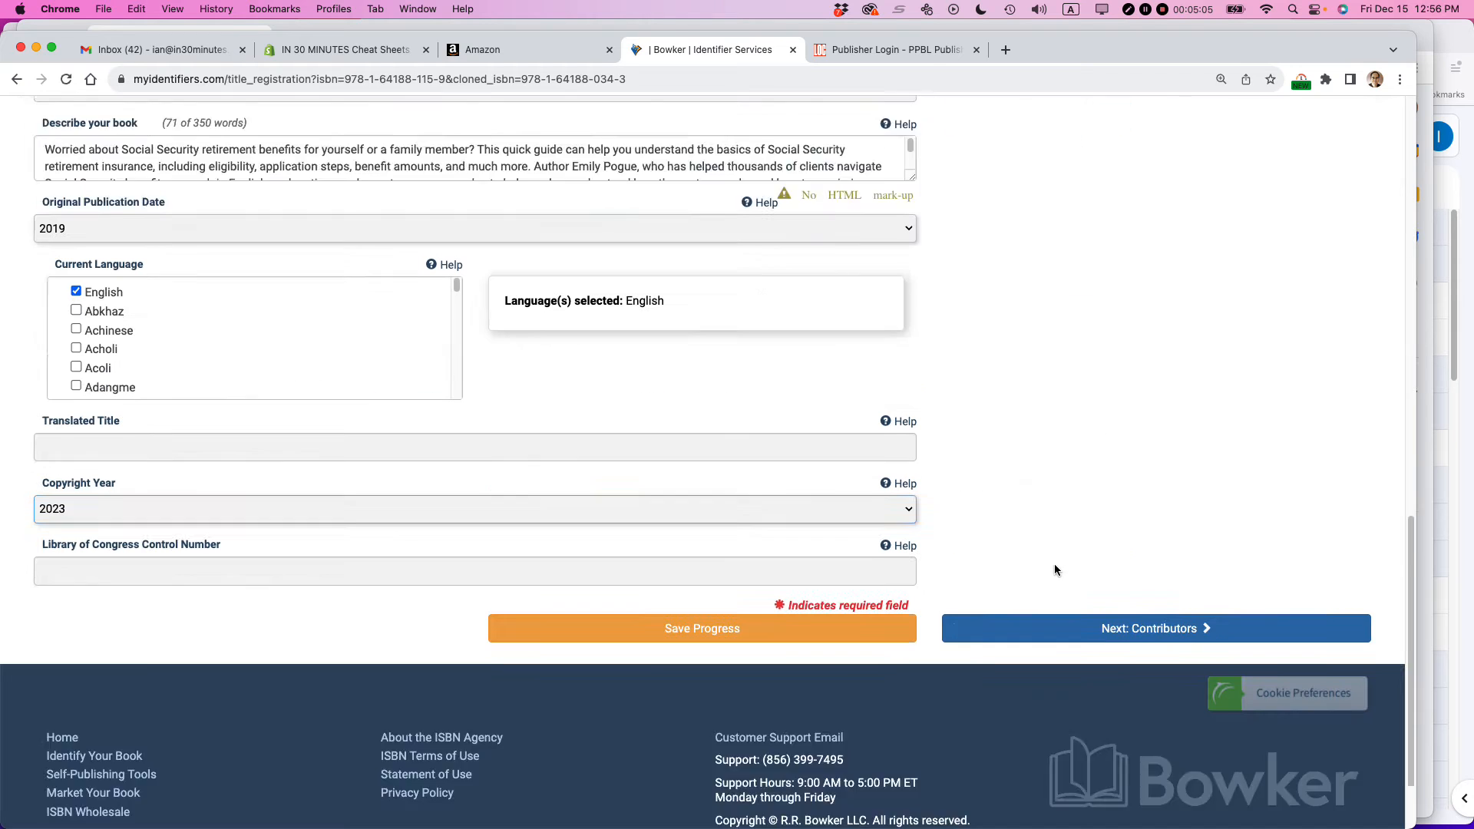
click(1129, 518)
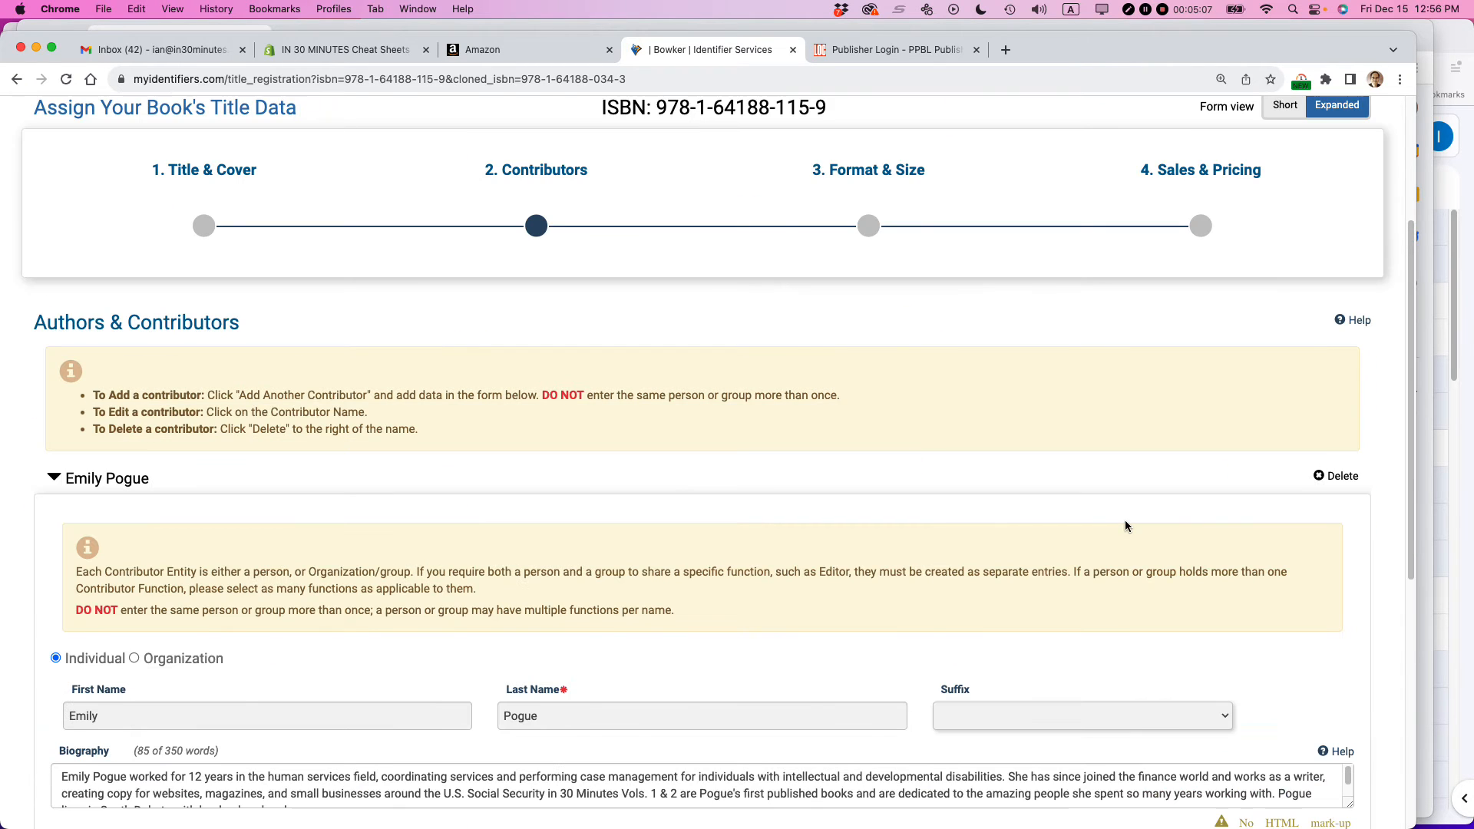
- Review the author's cloned biography and function, and continue to the Format & Size section
scroll(998, 510, down, 3)
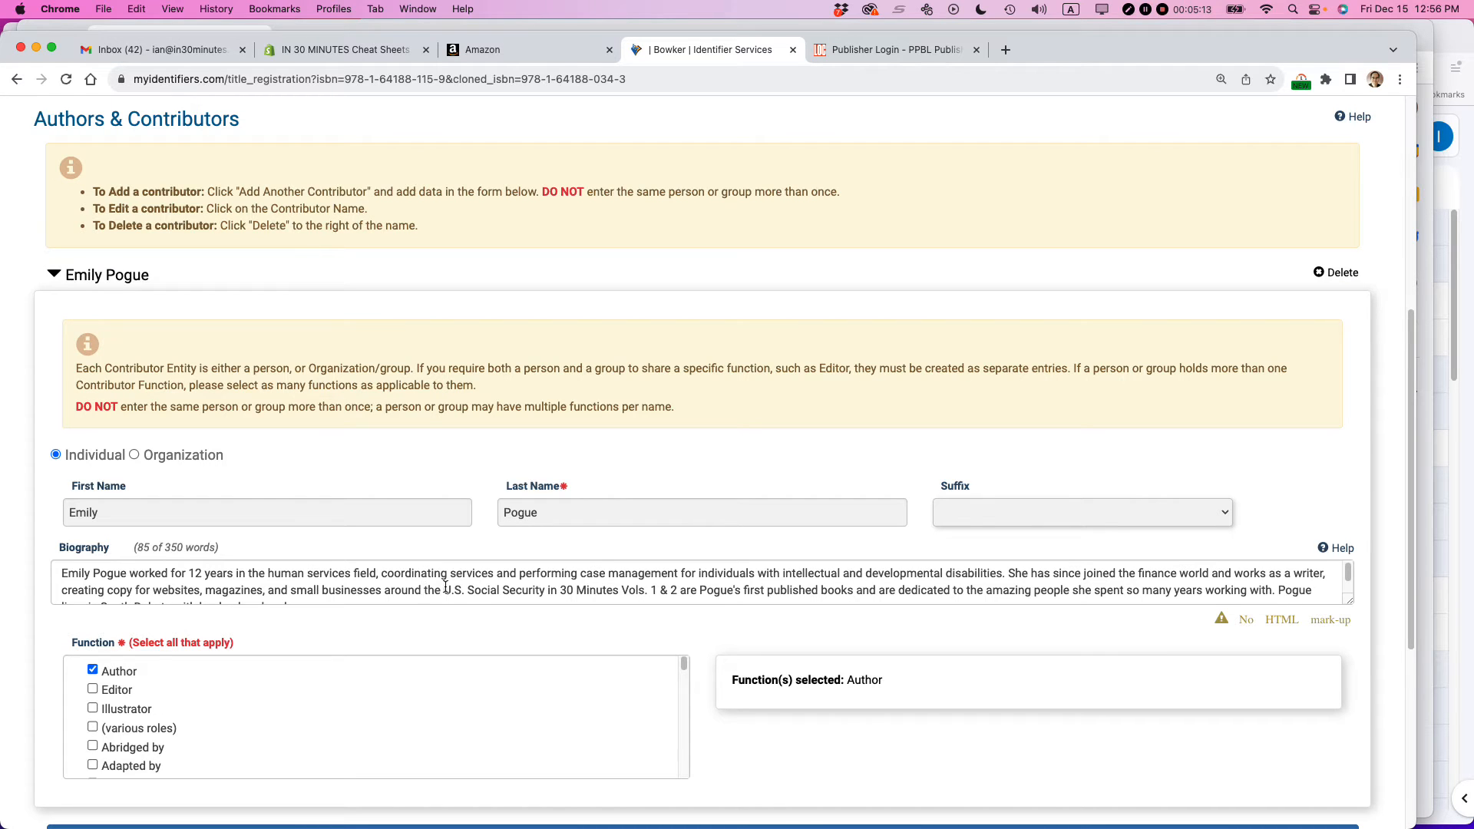
triple_click(477, 587)
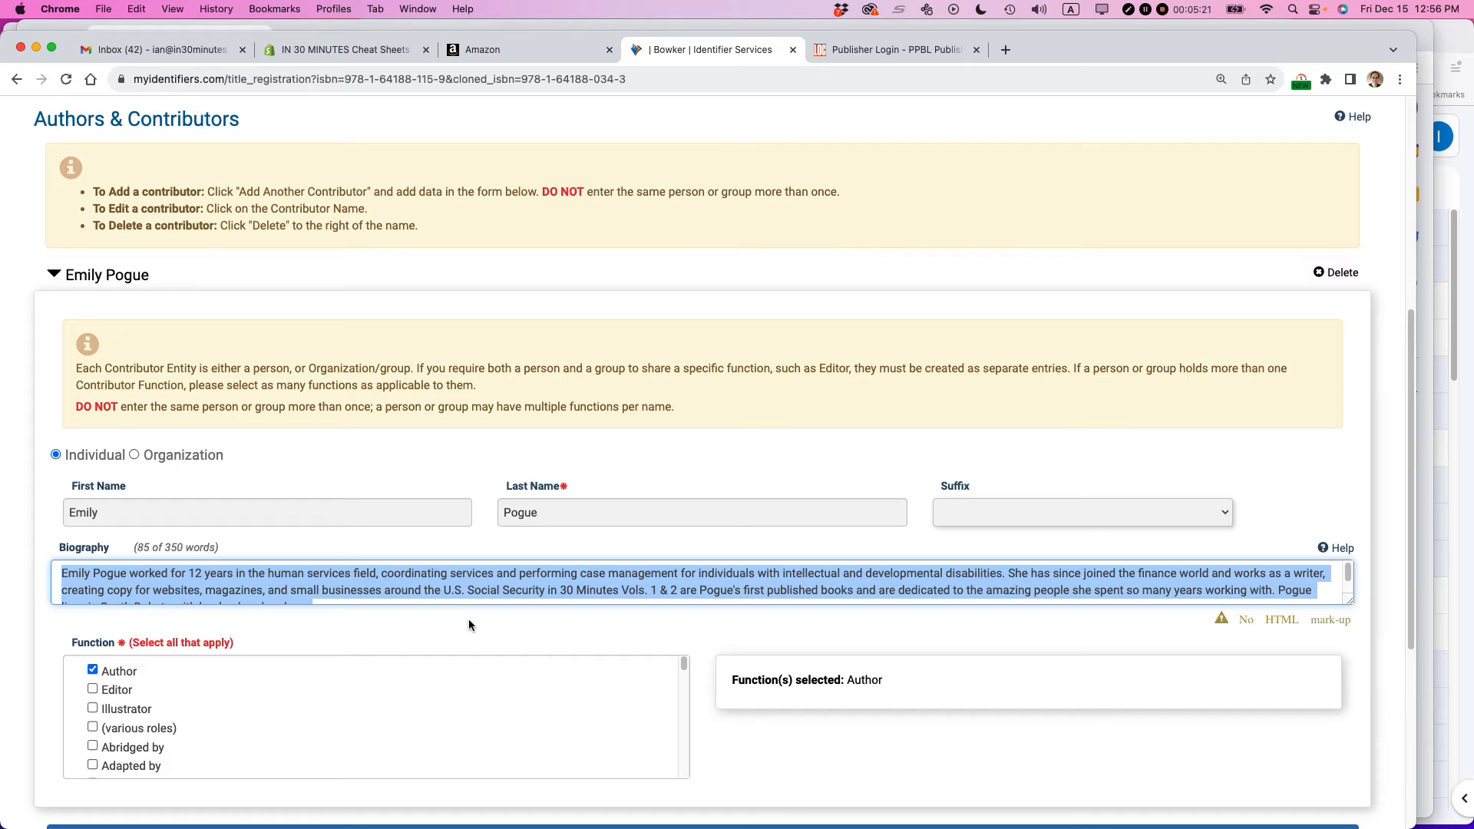
click(468, 619)
scroll(710, 566, down, 1)
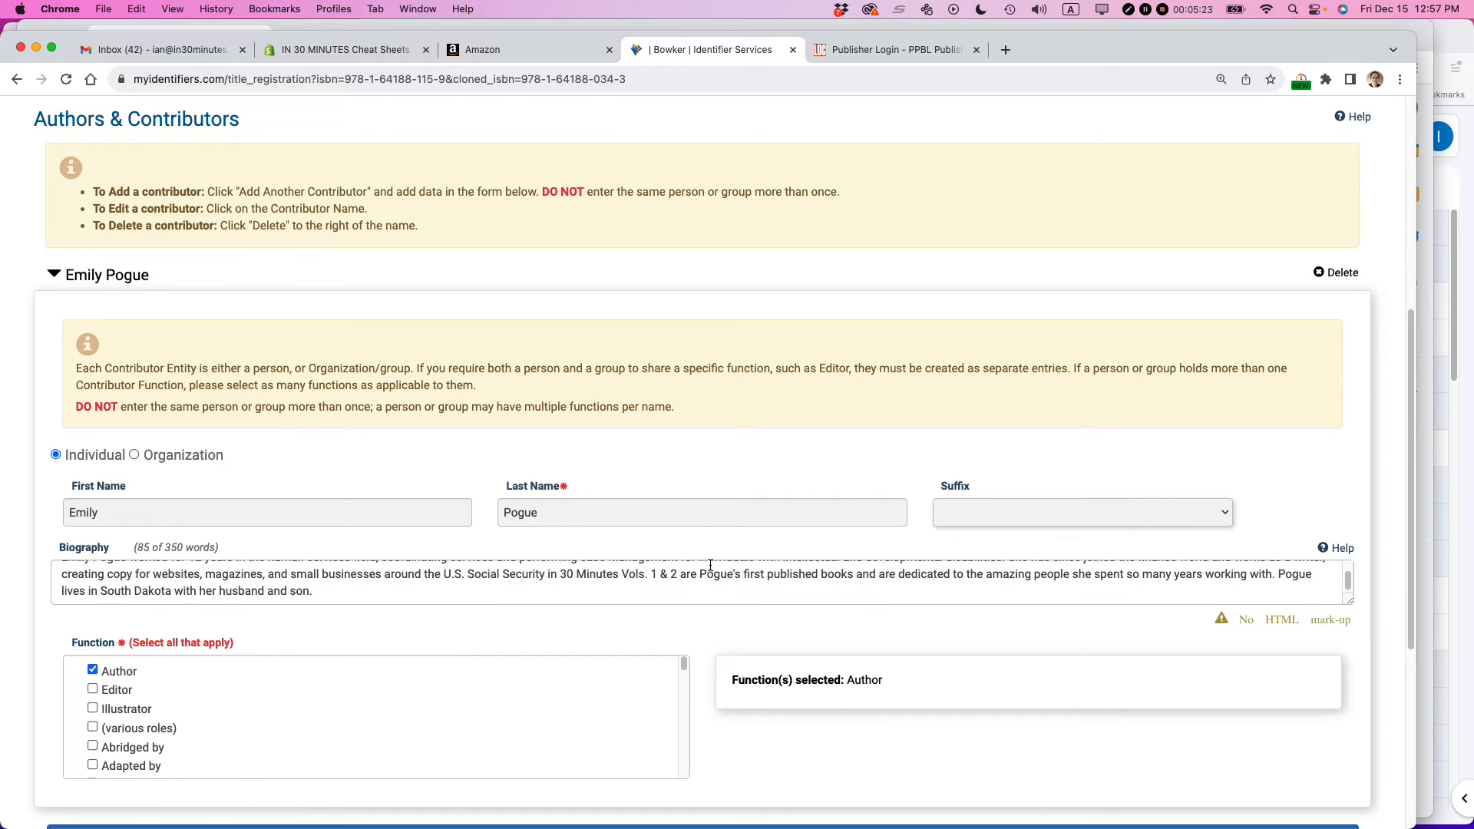
scroll(957, 620, down, 3)
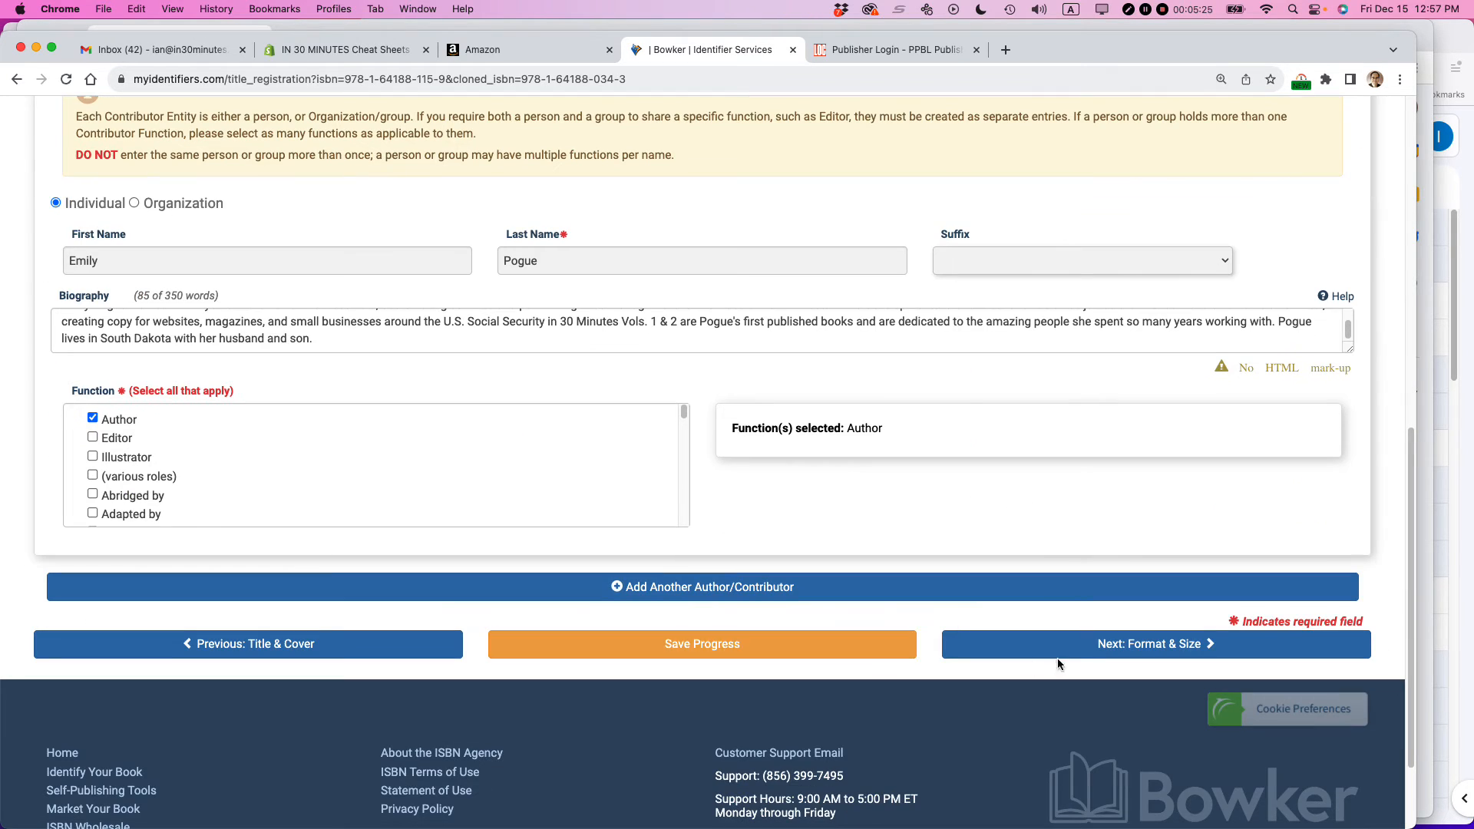
click(1130, 645)
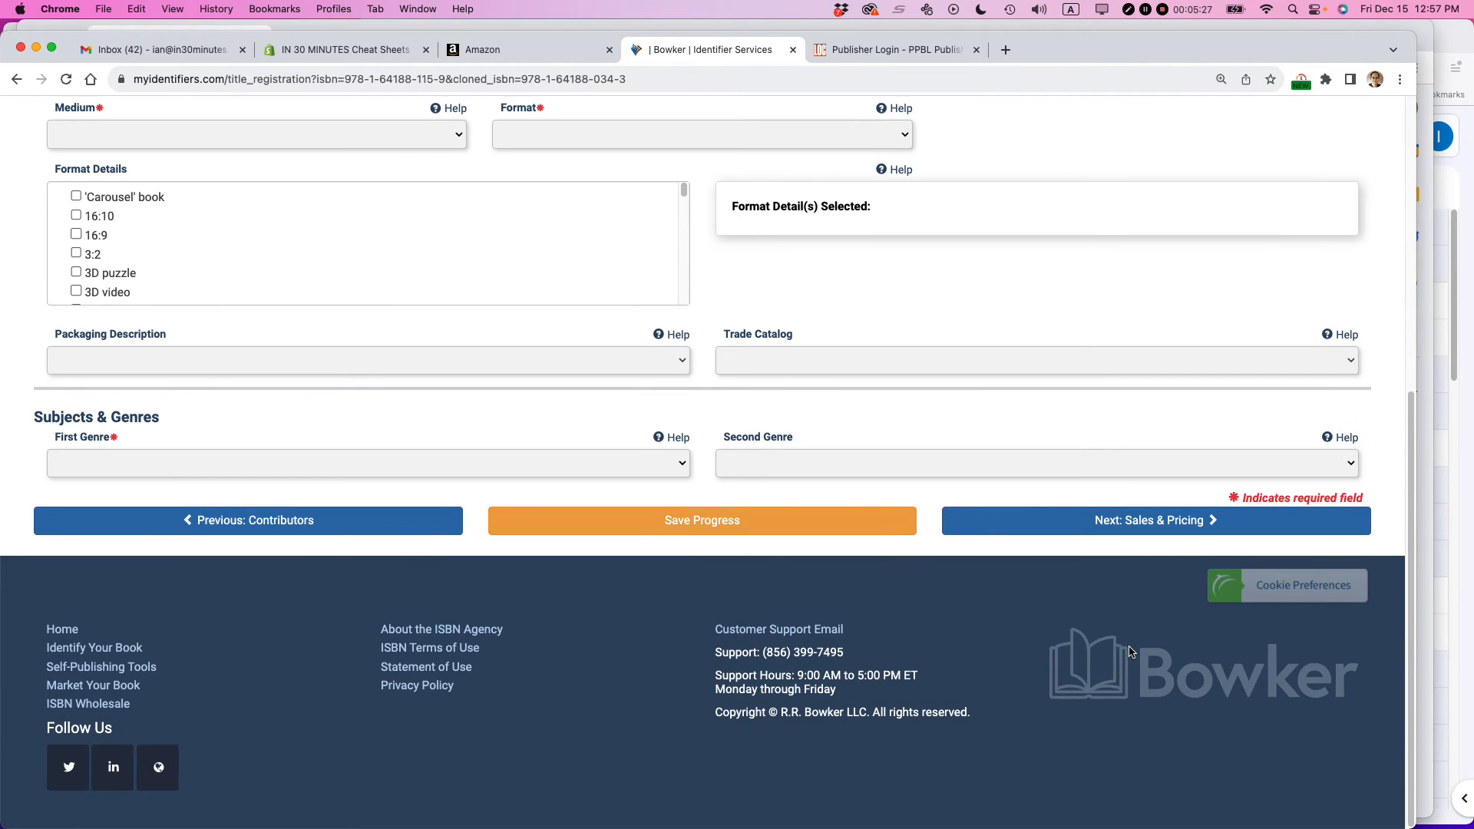
- Set the book's medium to Print and its format to Hardback
scroll(832, 519, down, 1)
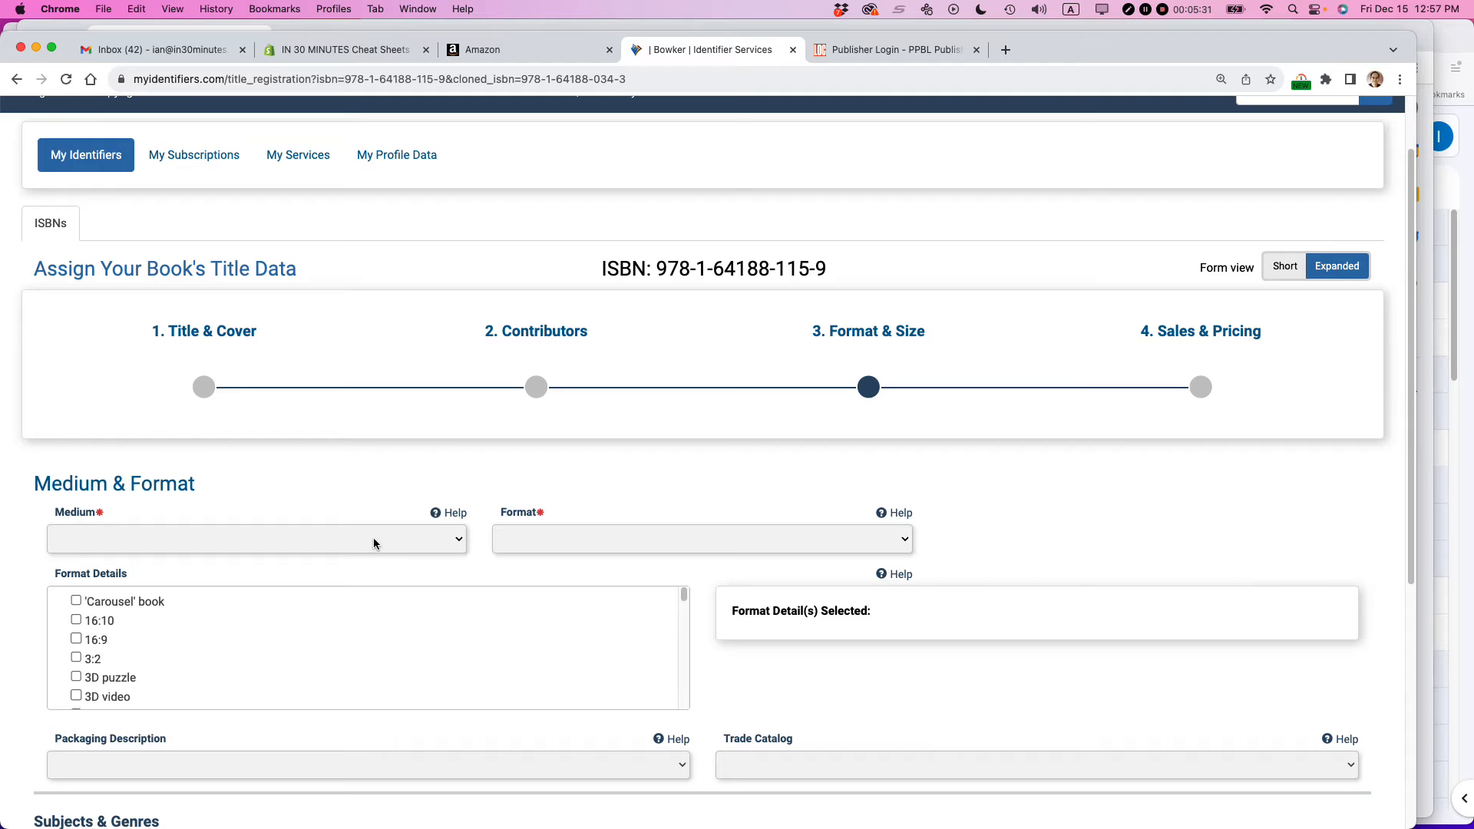
click(458, 541)
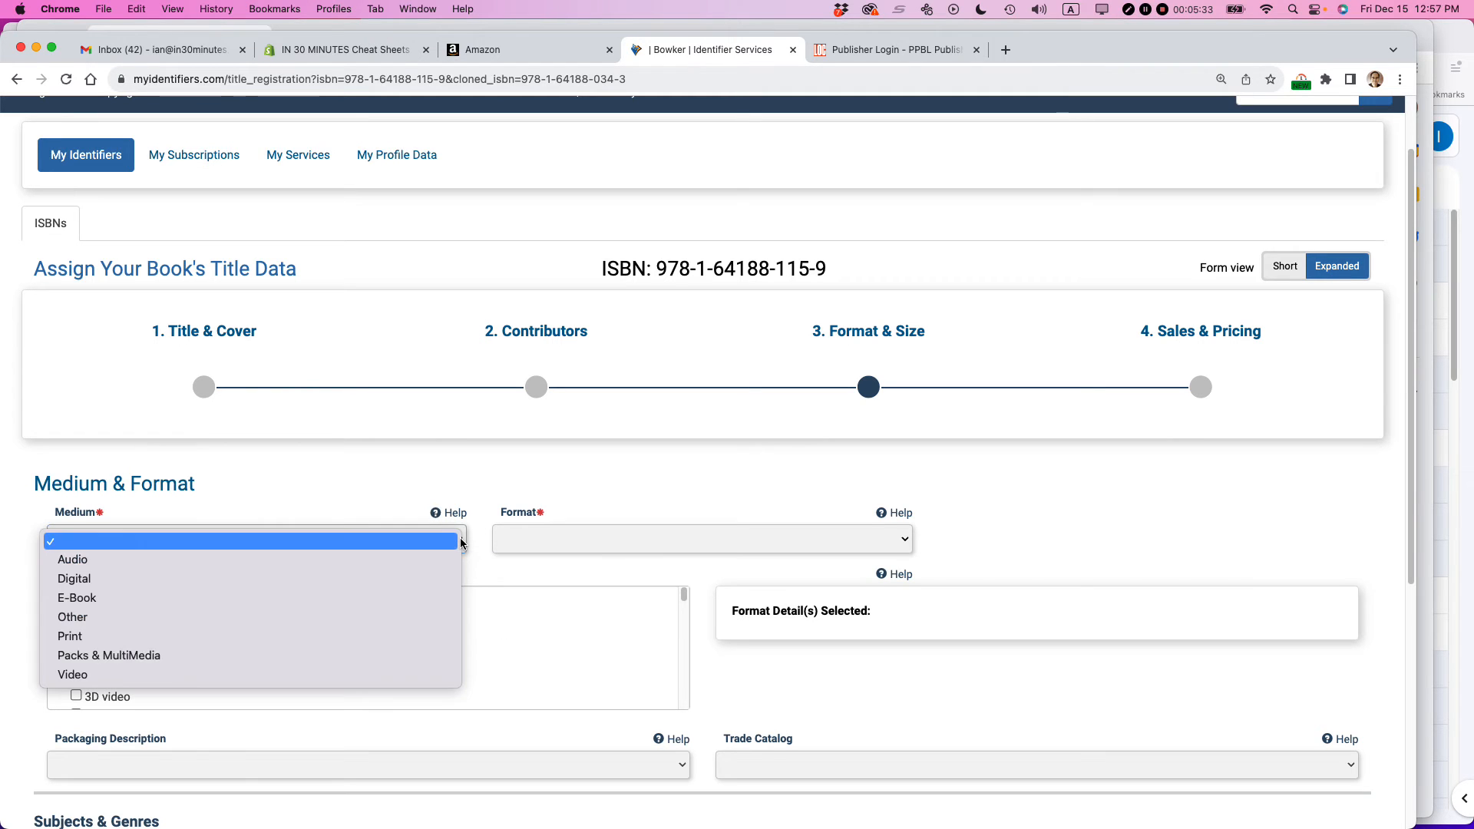
click(324, 638)
click(563, 531)
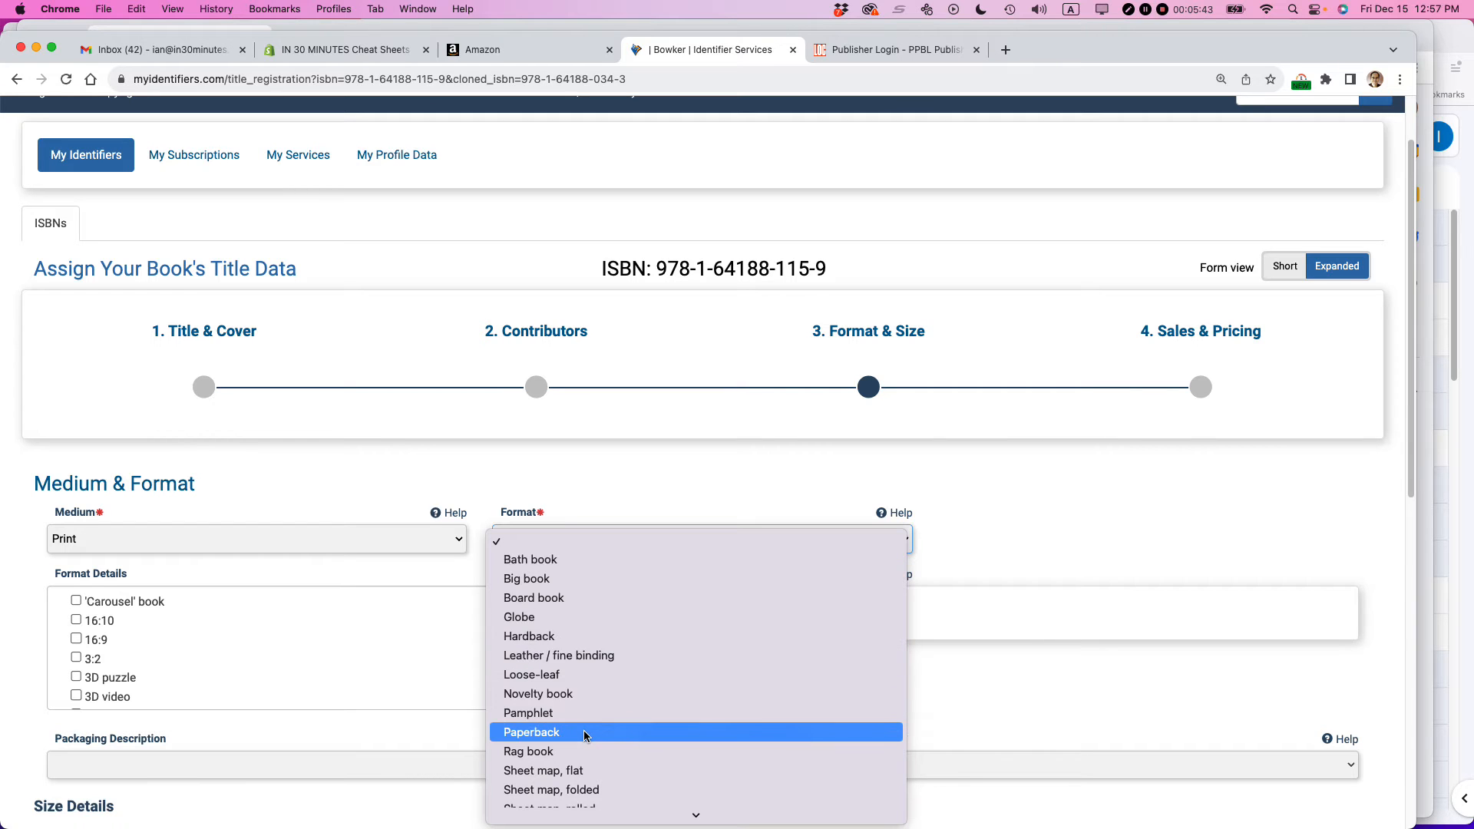
click(579, 643)
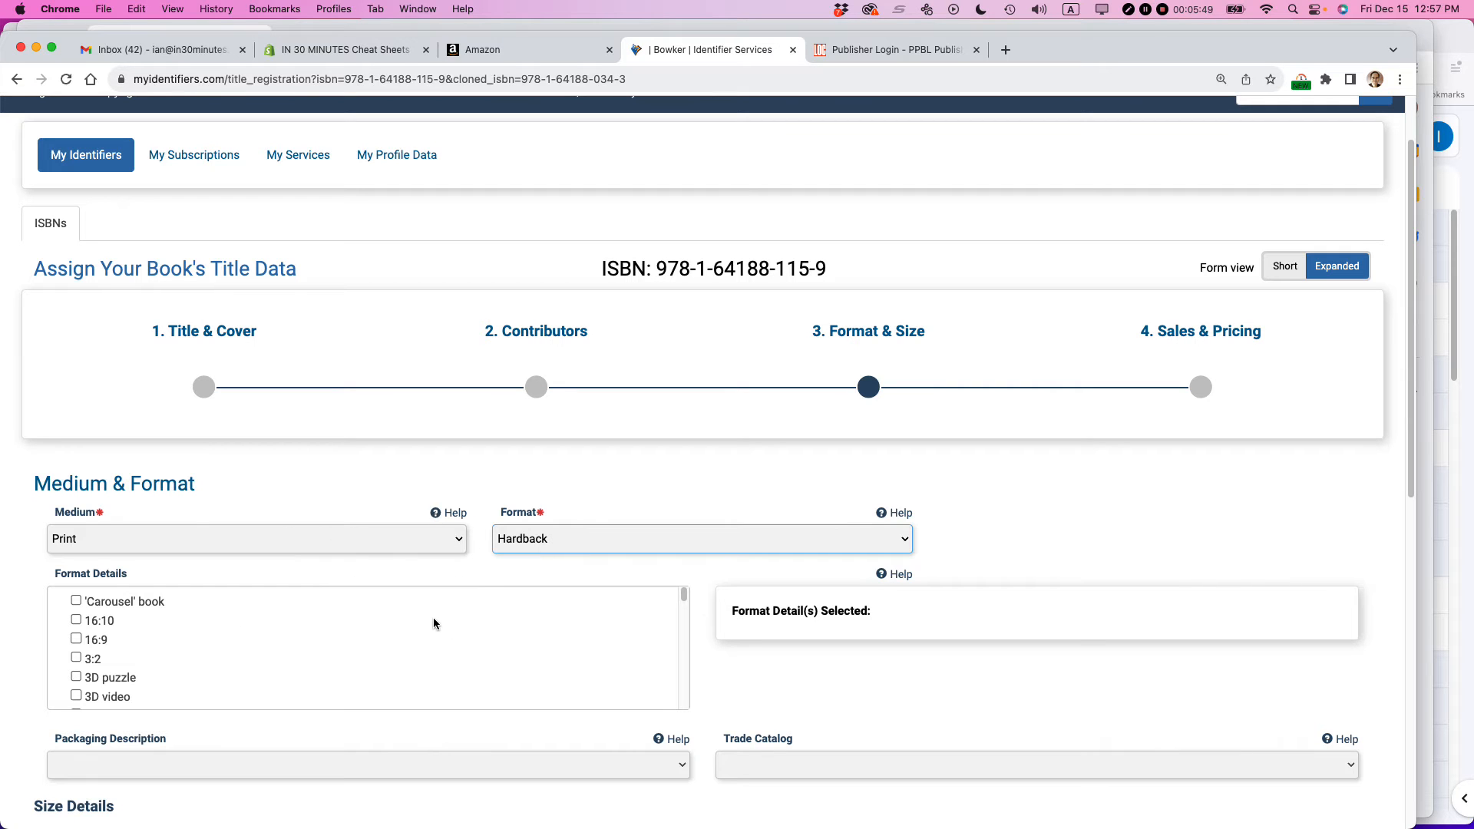
- Look through the available Format Details options and the Size Details fields
scroll(433, 623, down, 1)
scroll(433, 623, down, 1)
scroll(107, 649, down, 3)
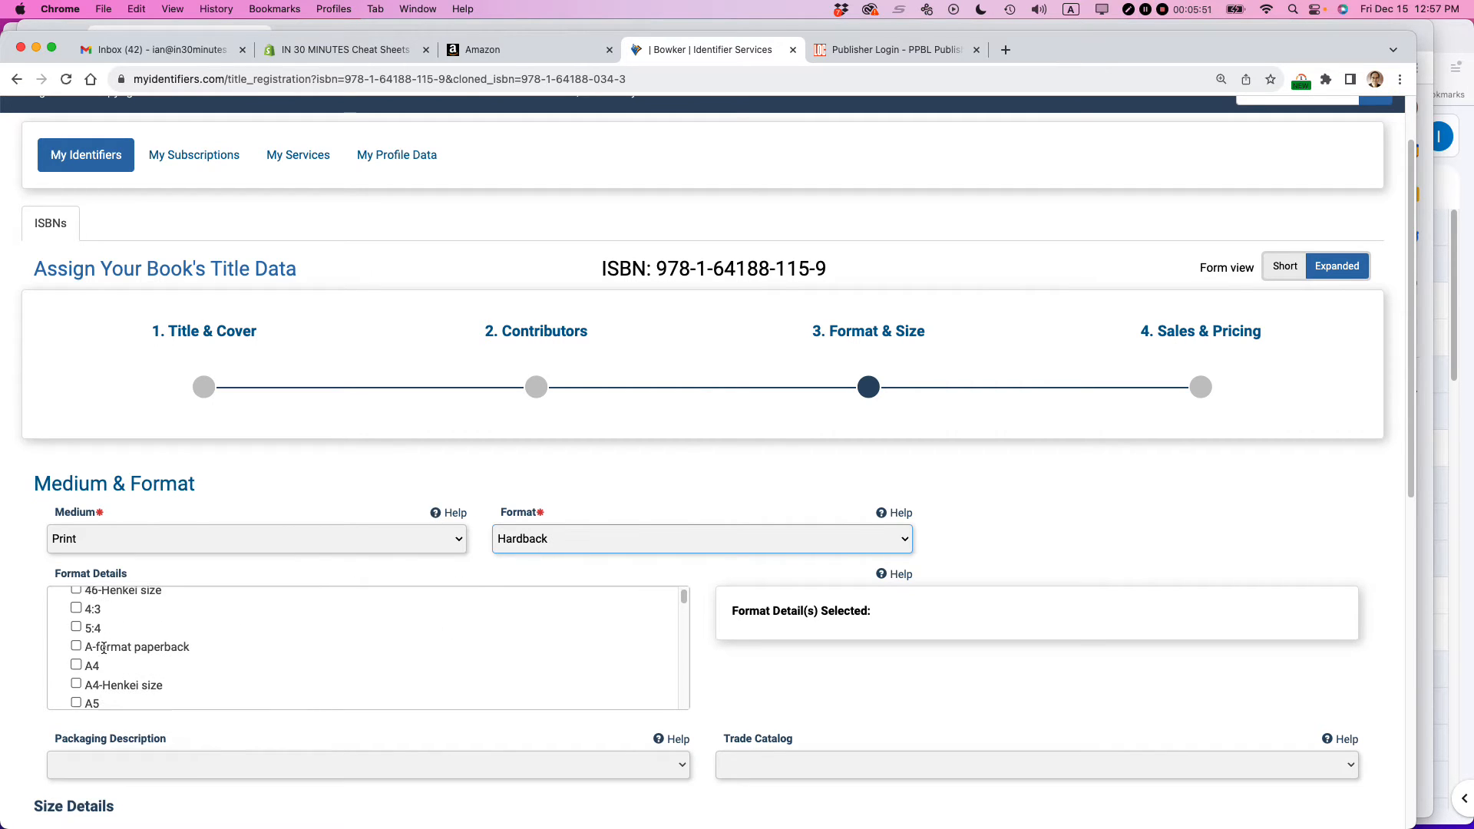
scroll(104, 649, down, 5)
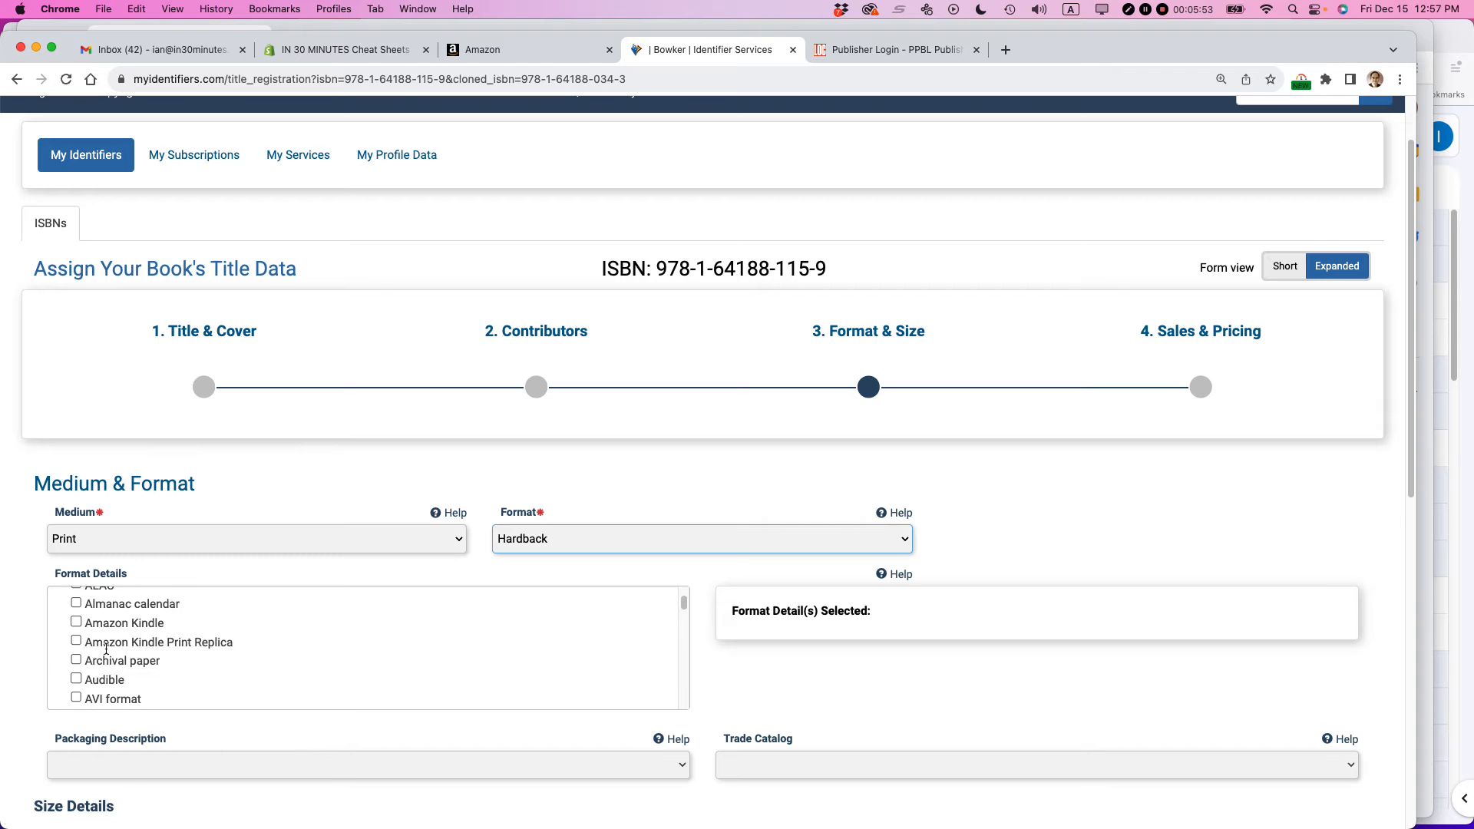
scroll(106, 652, down, 5)
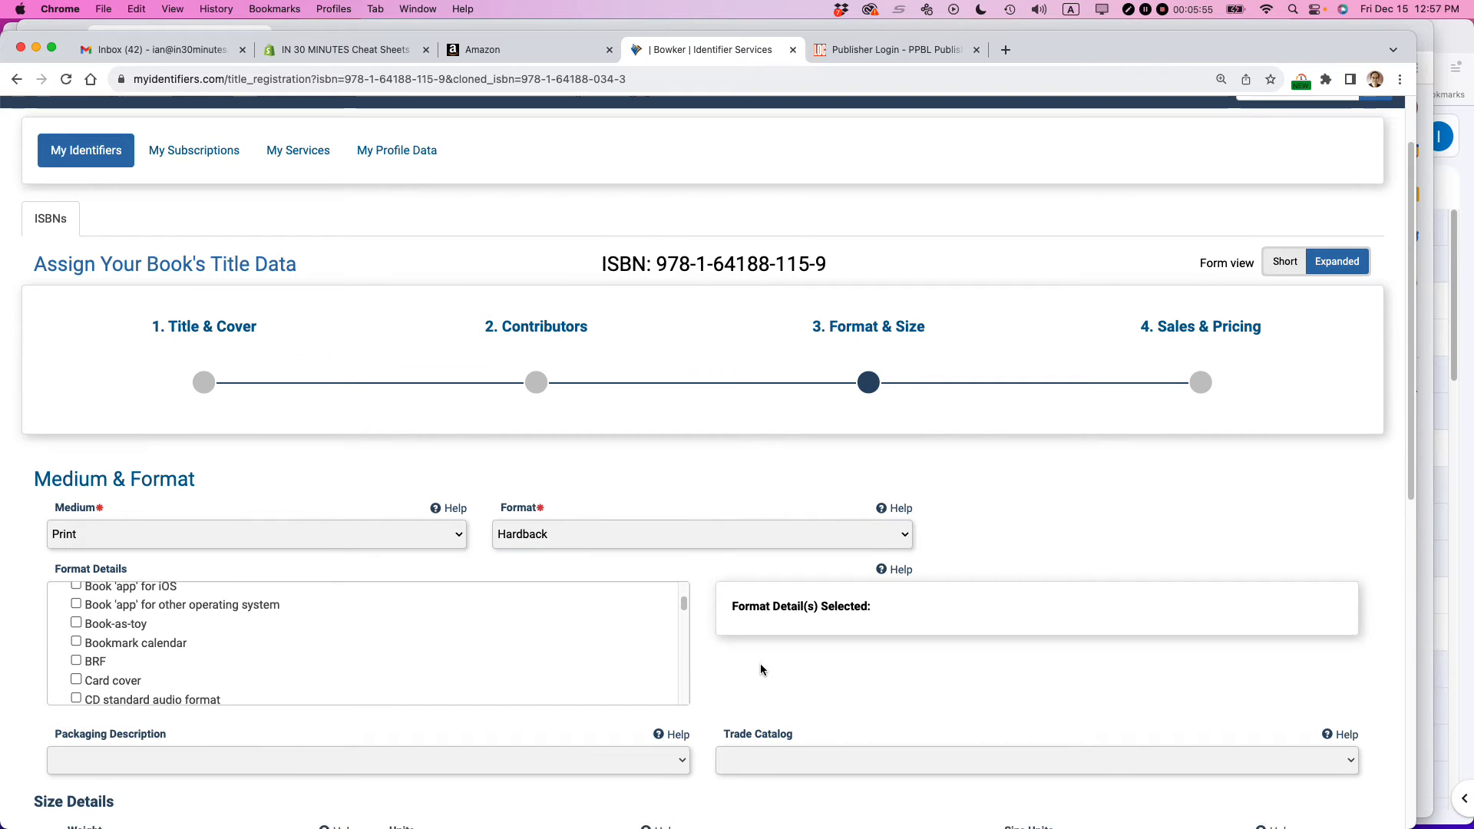
scroll(760, 663, down, 3)
scroll(760, 663, down, 10)
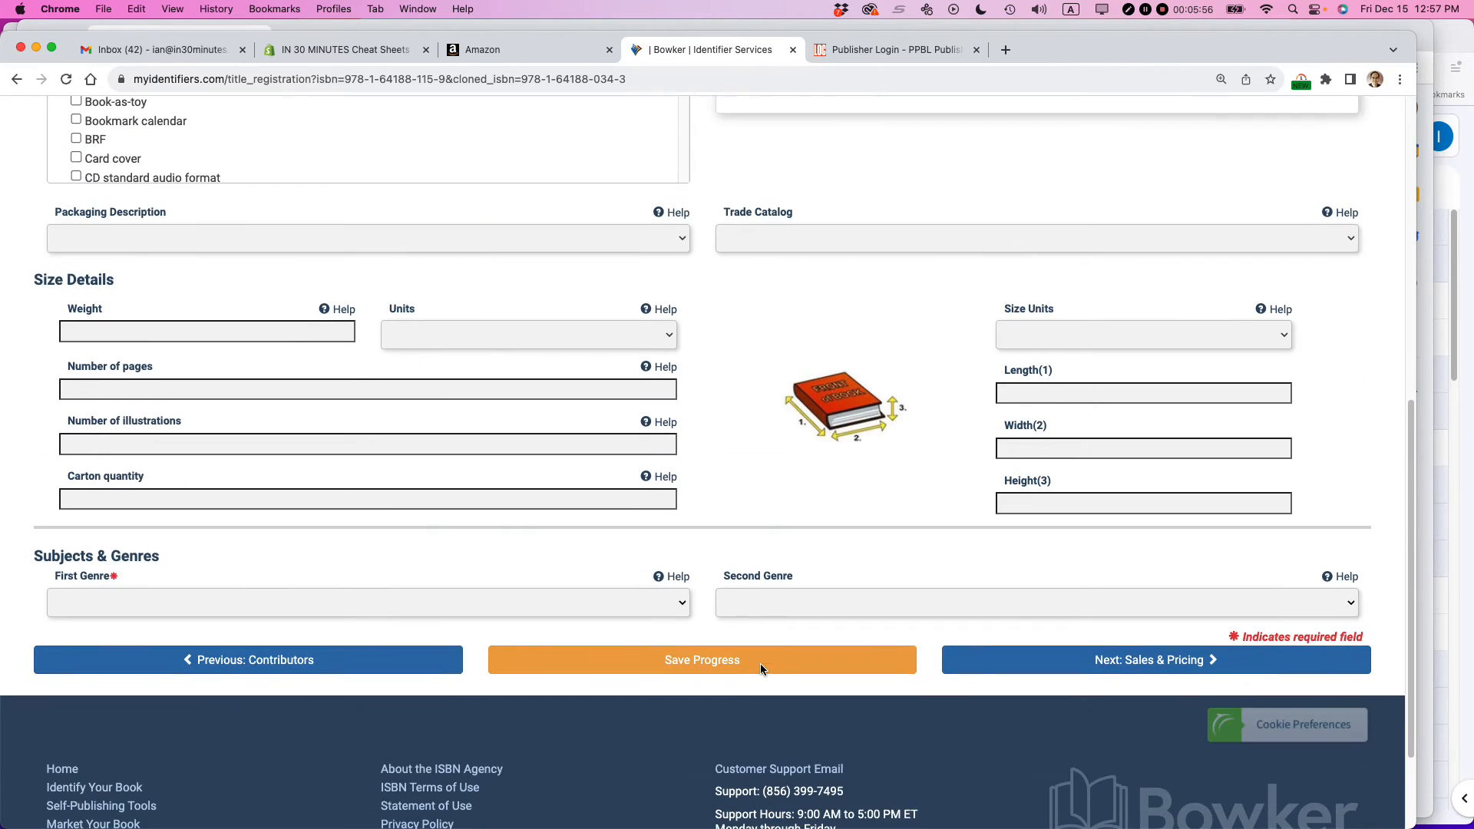
- Check the 2023 i30 Media Catalog spreadsheet for the book's weight and return to the title form
click(138, 332)
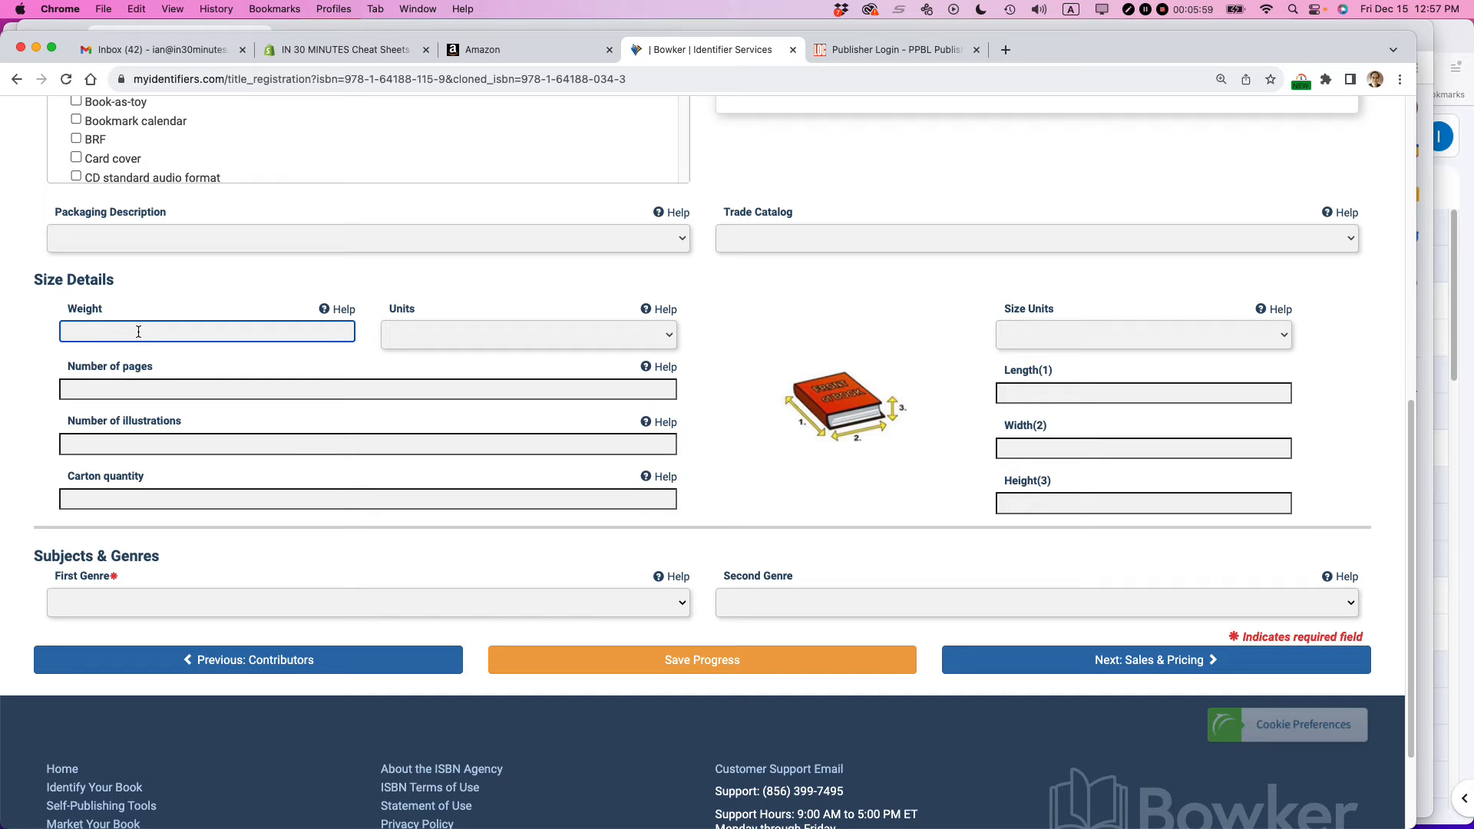
key(super+grave)
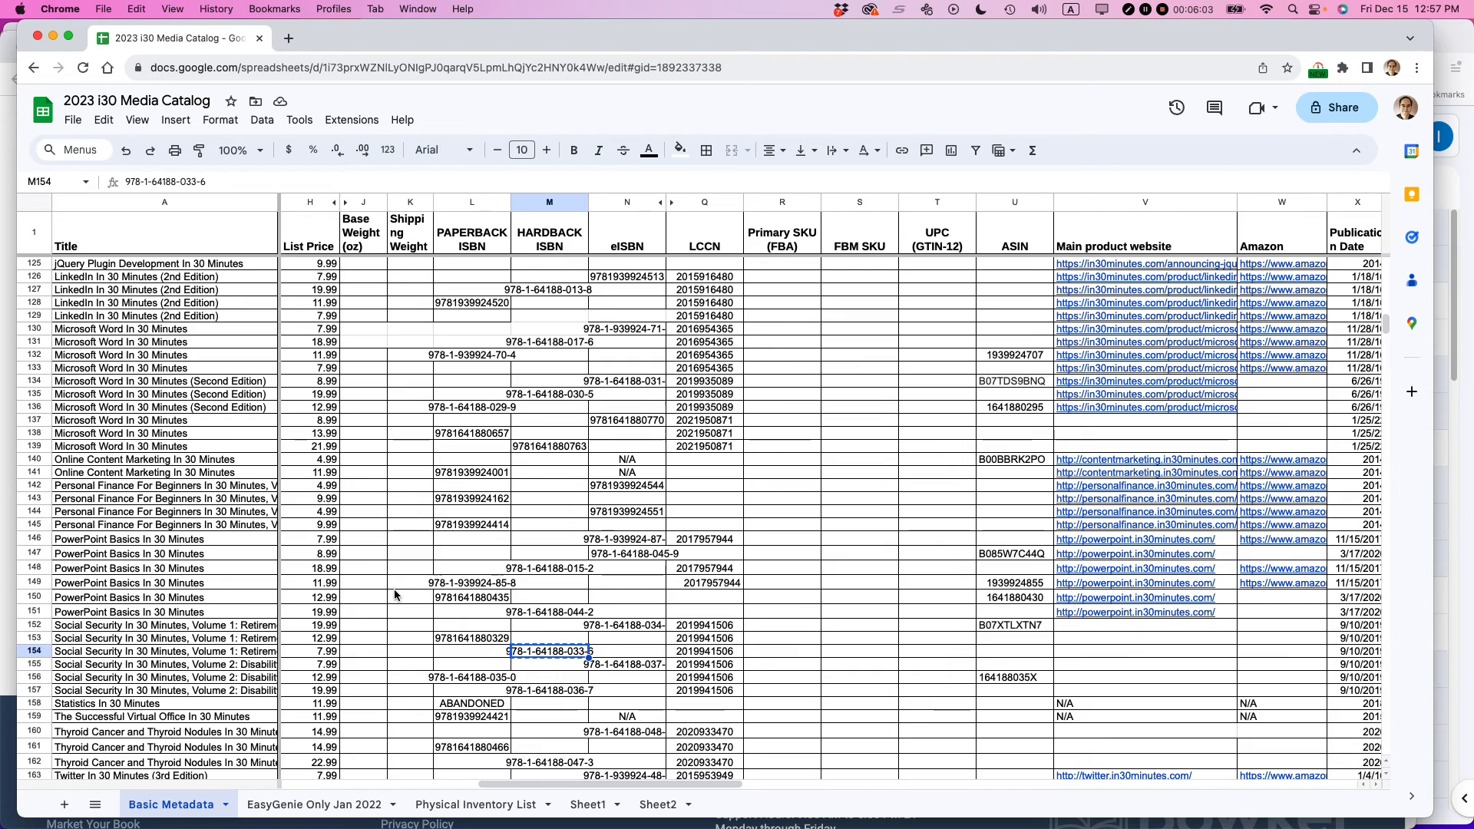
scroll(395, 594, down, 5)
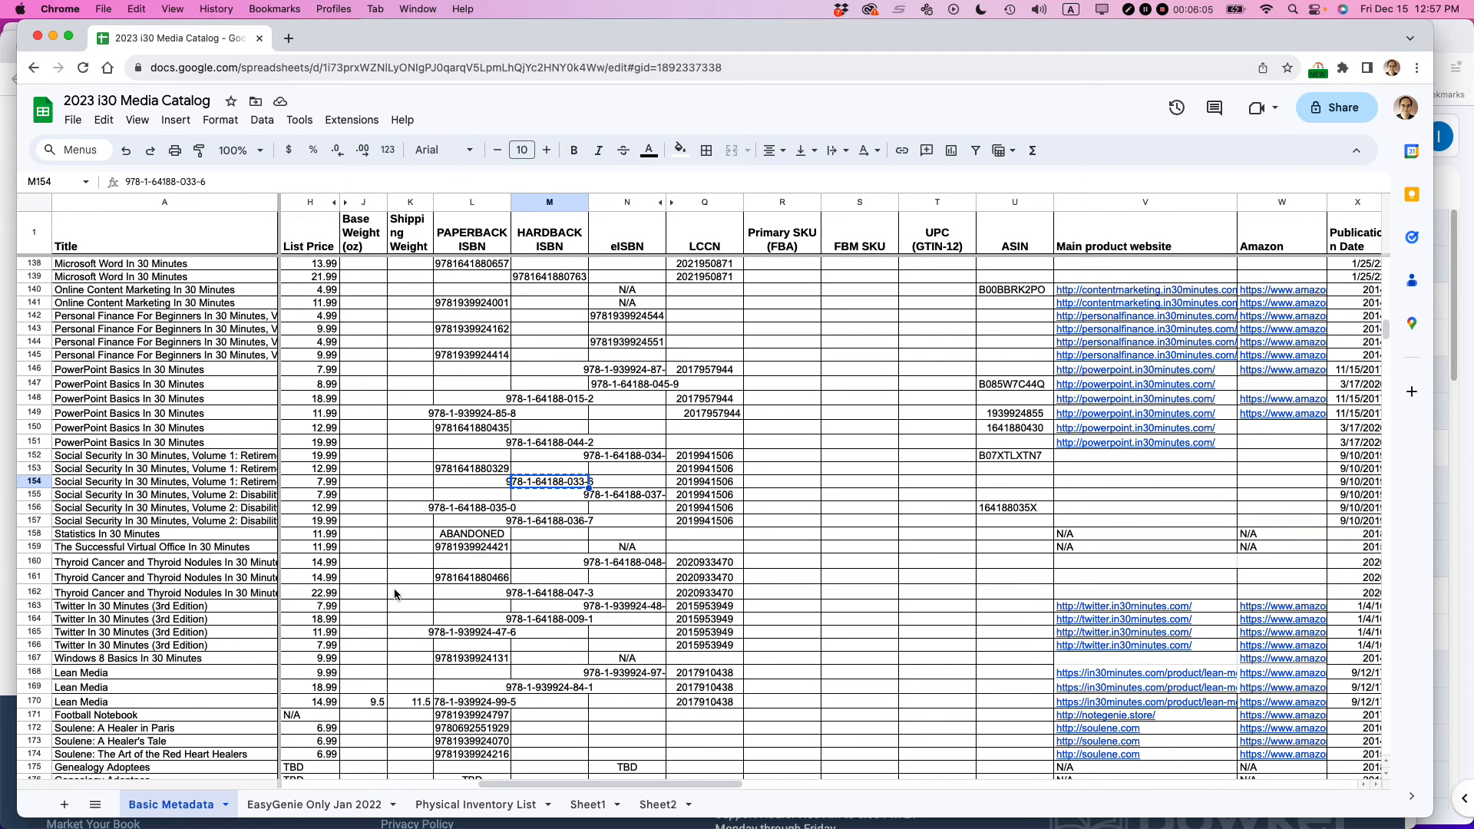
key(super+grave)
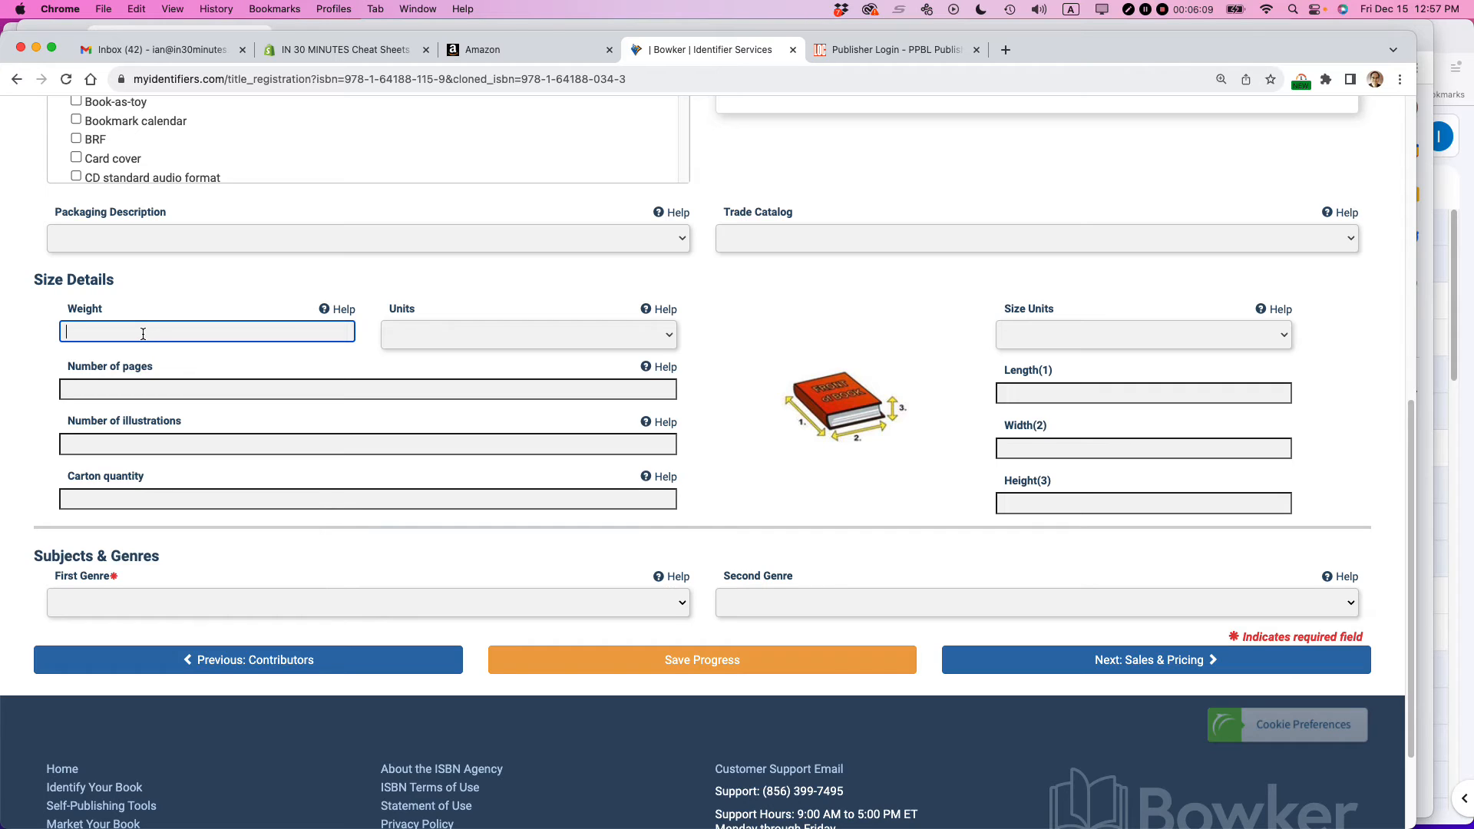
- Set the book's weight to .75 with Pounds as the unit
text(12)
click(434, 344)
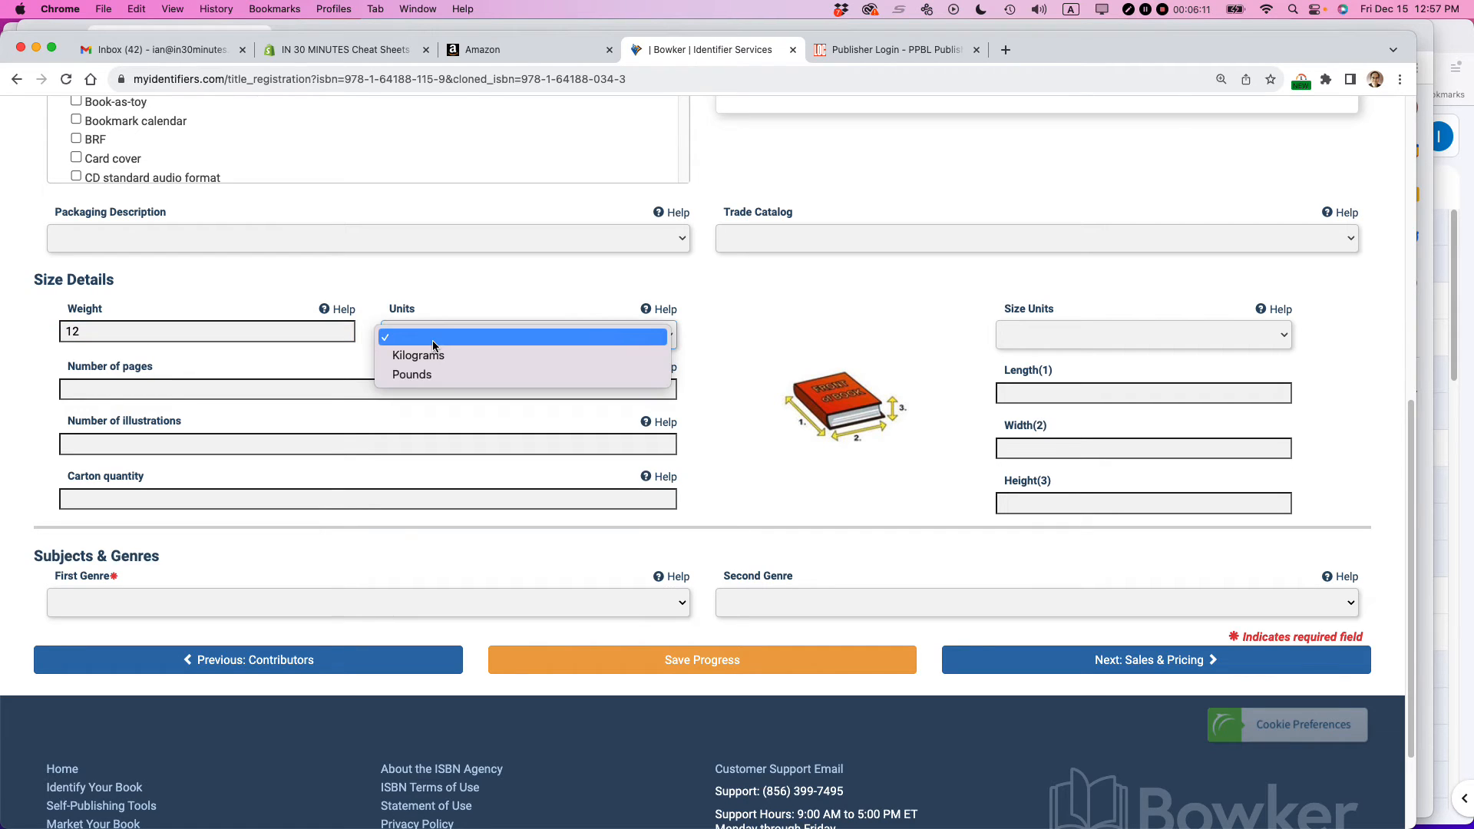
click(101, 332)
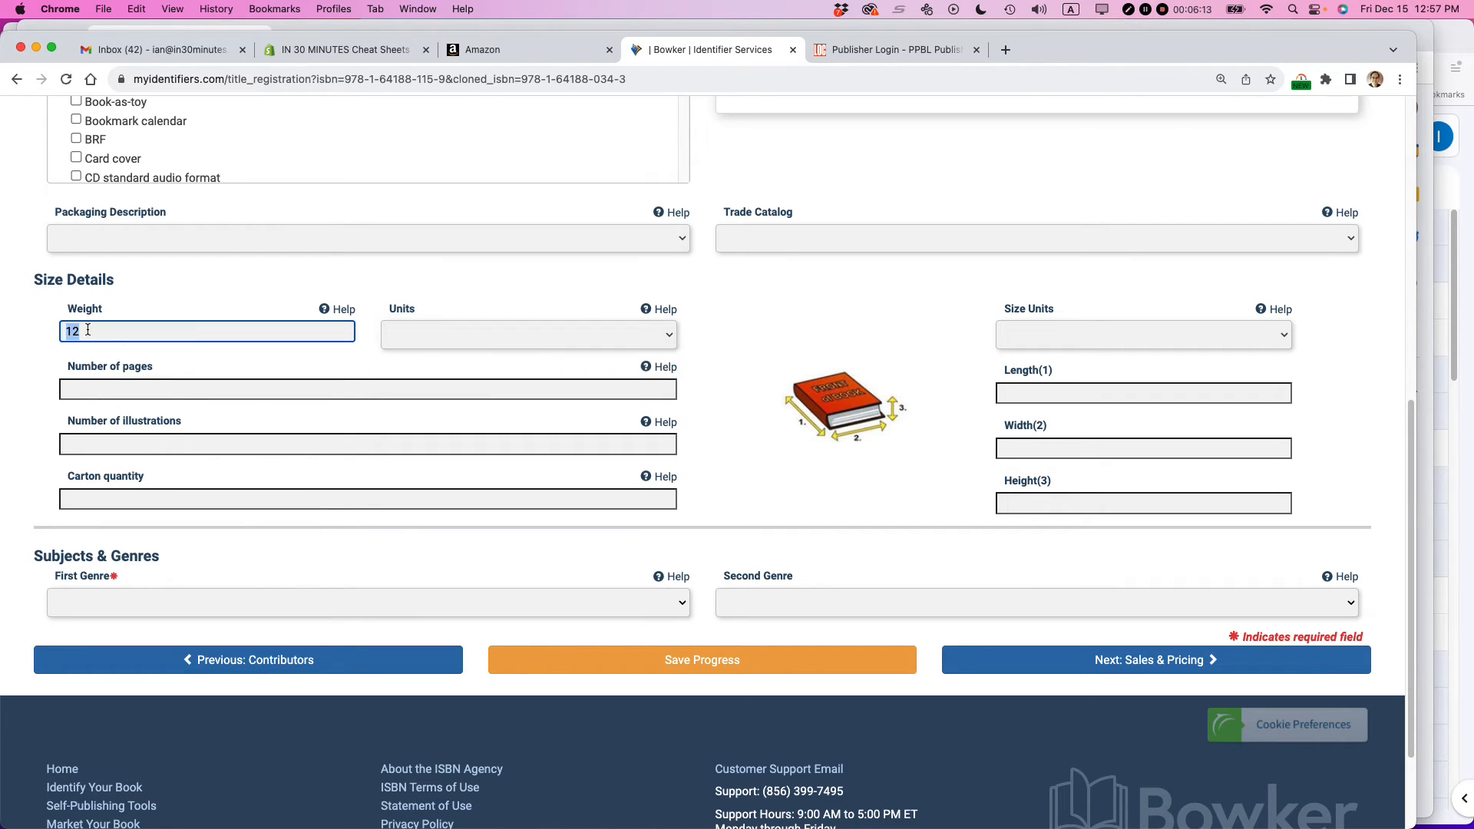
text(.75)
click(452, 337)
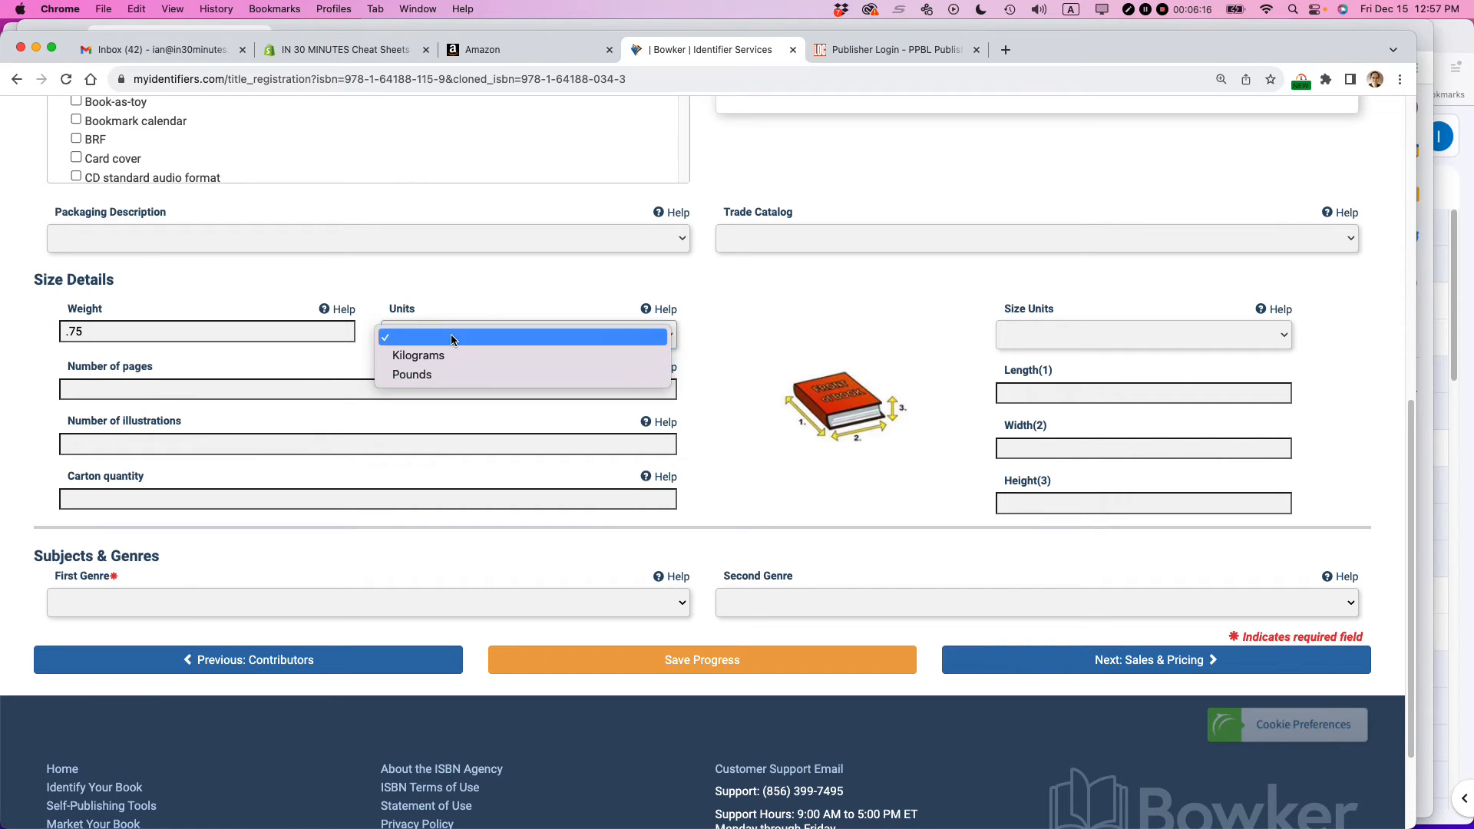
click(441, 373)
- Set the number of pages to 102 and the number of illustrations to 20
click(147, 387)
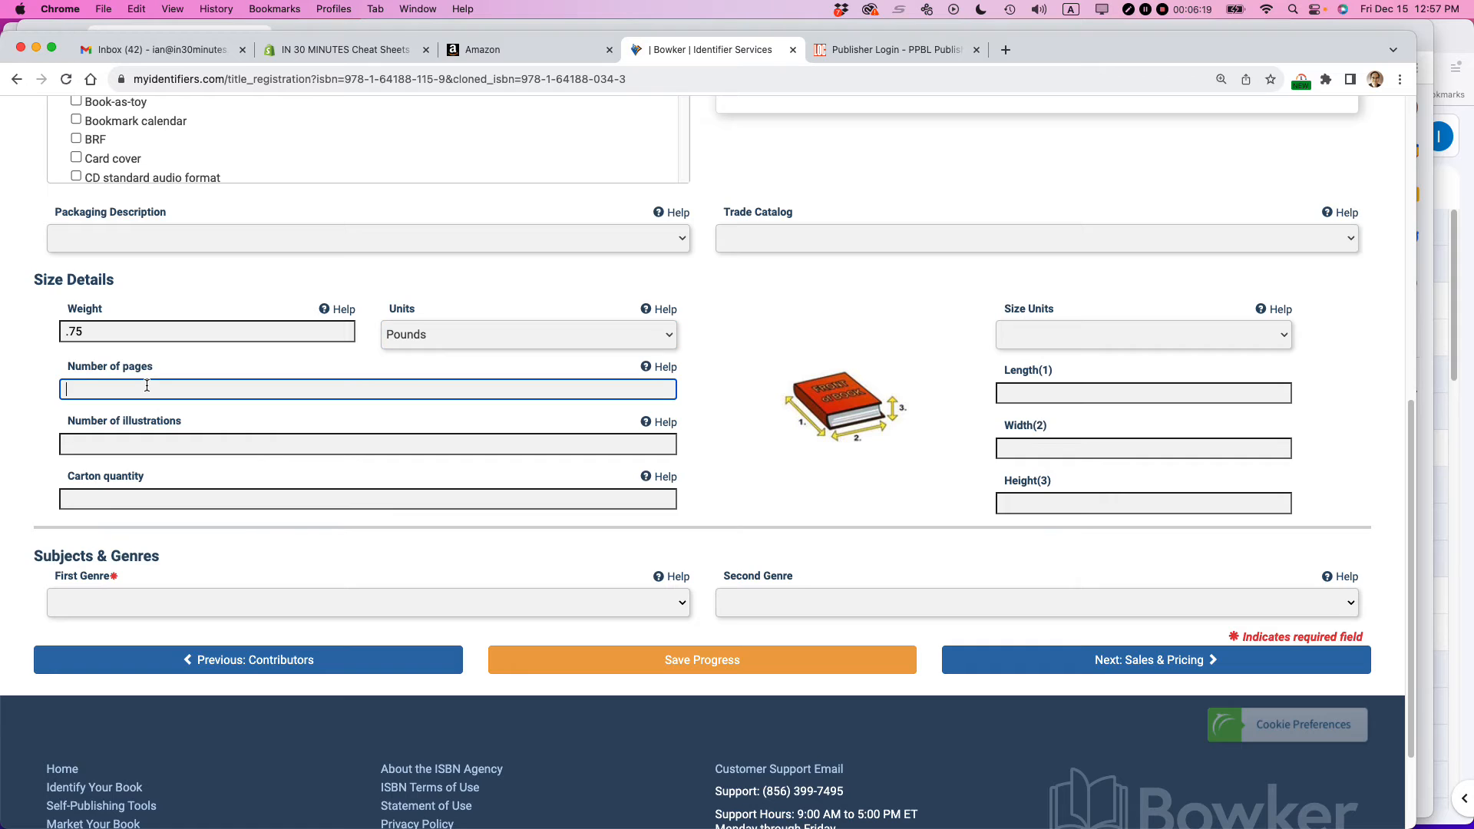
text(102)
click(98, 446)
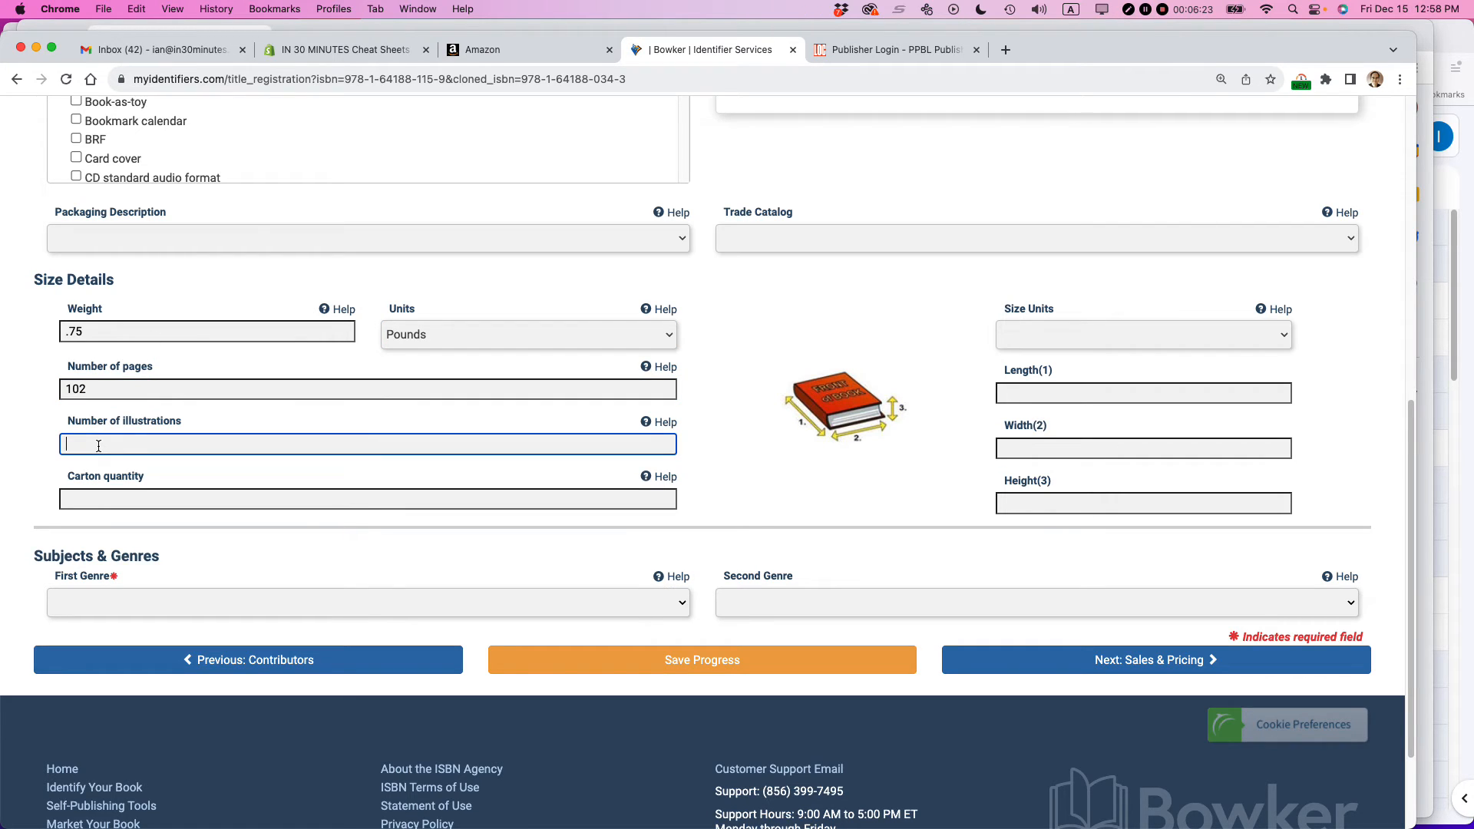
text(20)
- Enter the book's dimensions in inches with length 9, width 6 and height .35
click(1073, 339)
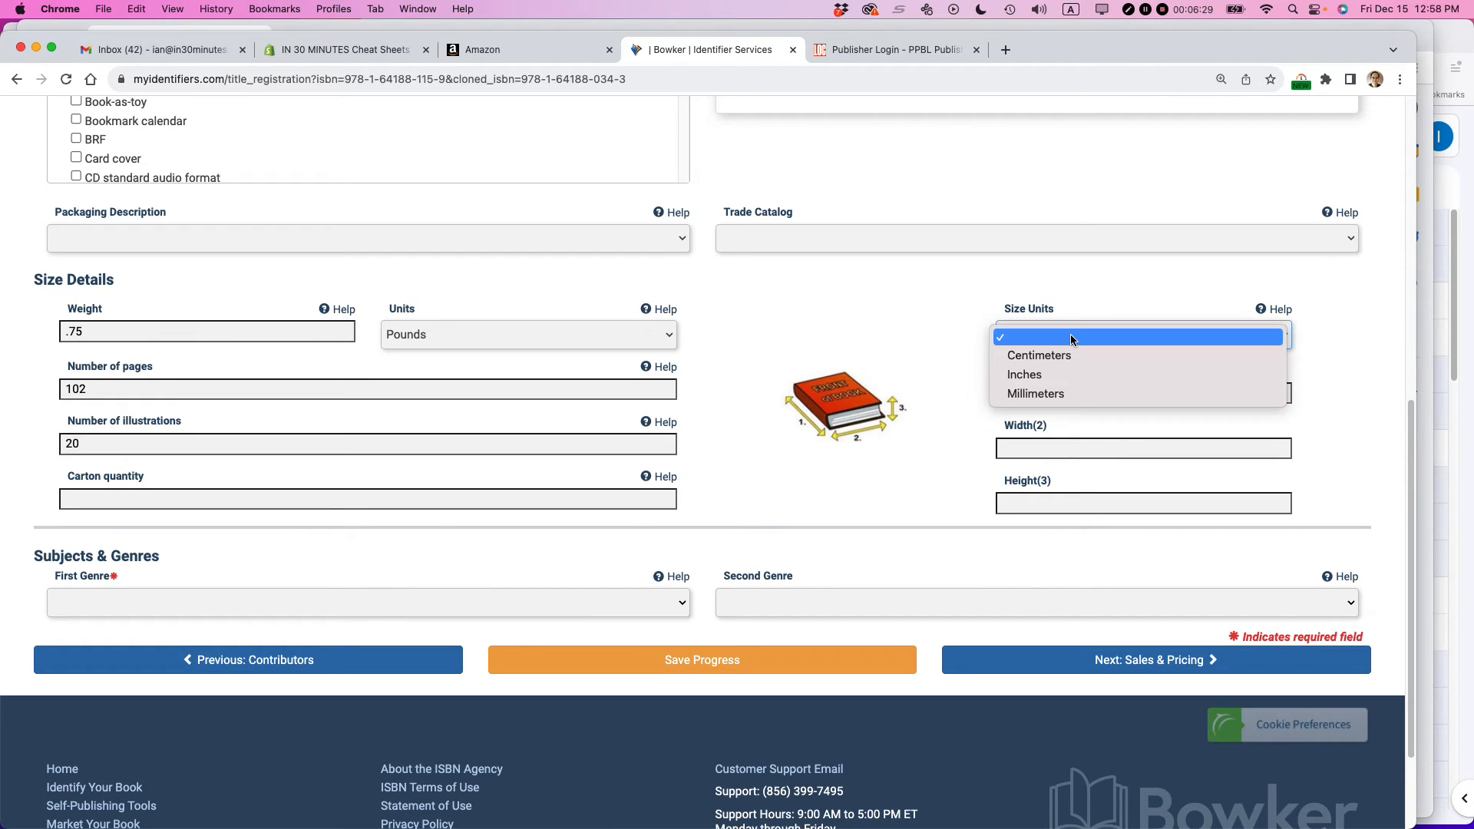
click(1066, 376)
click(1042, 397)
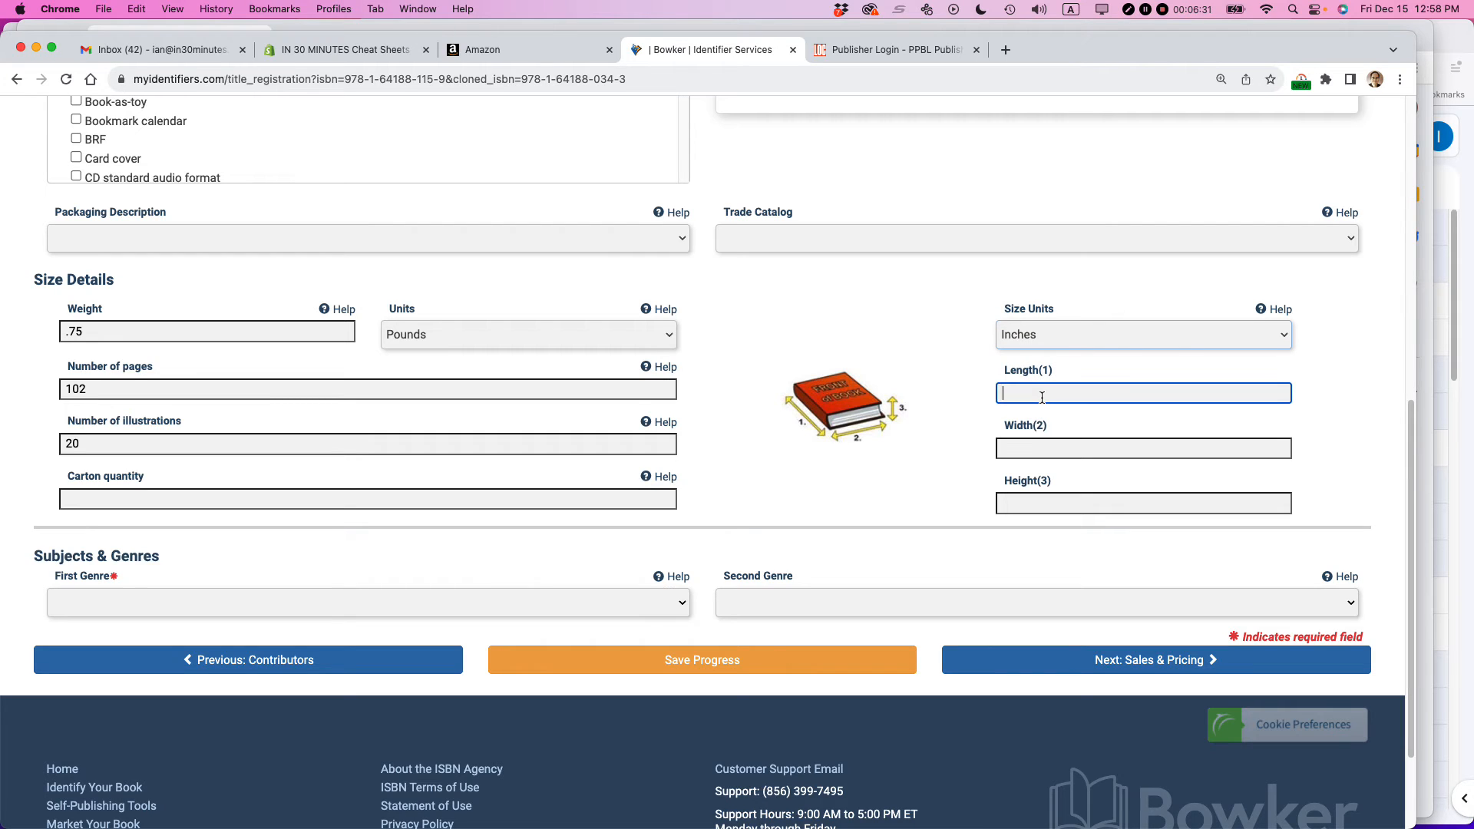
text(9)
click(1028, 446)
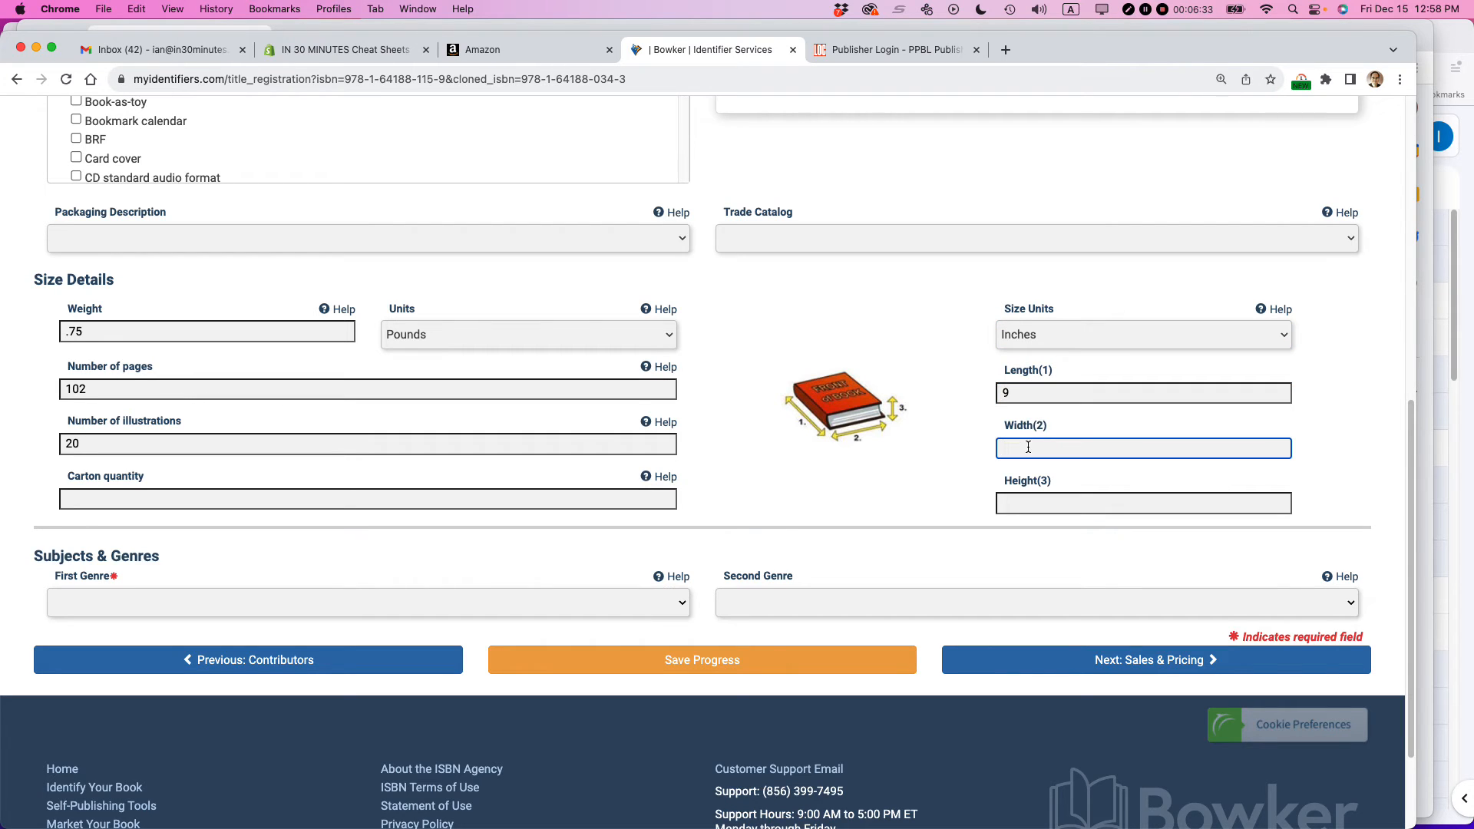
text(6)
click(1014, 496)
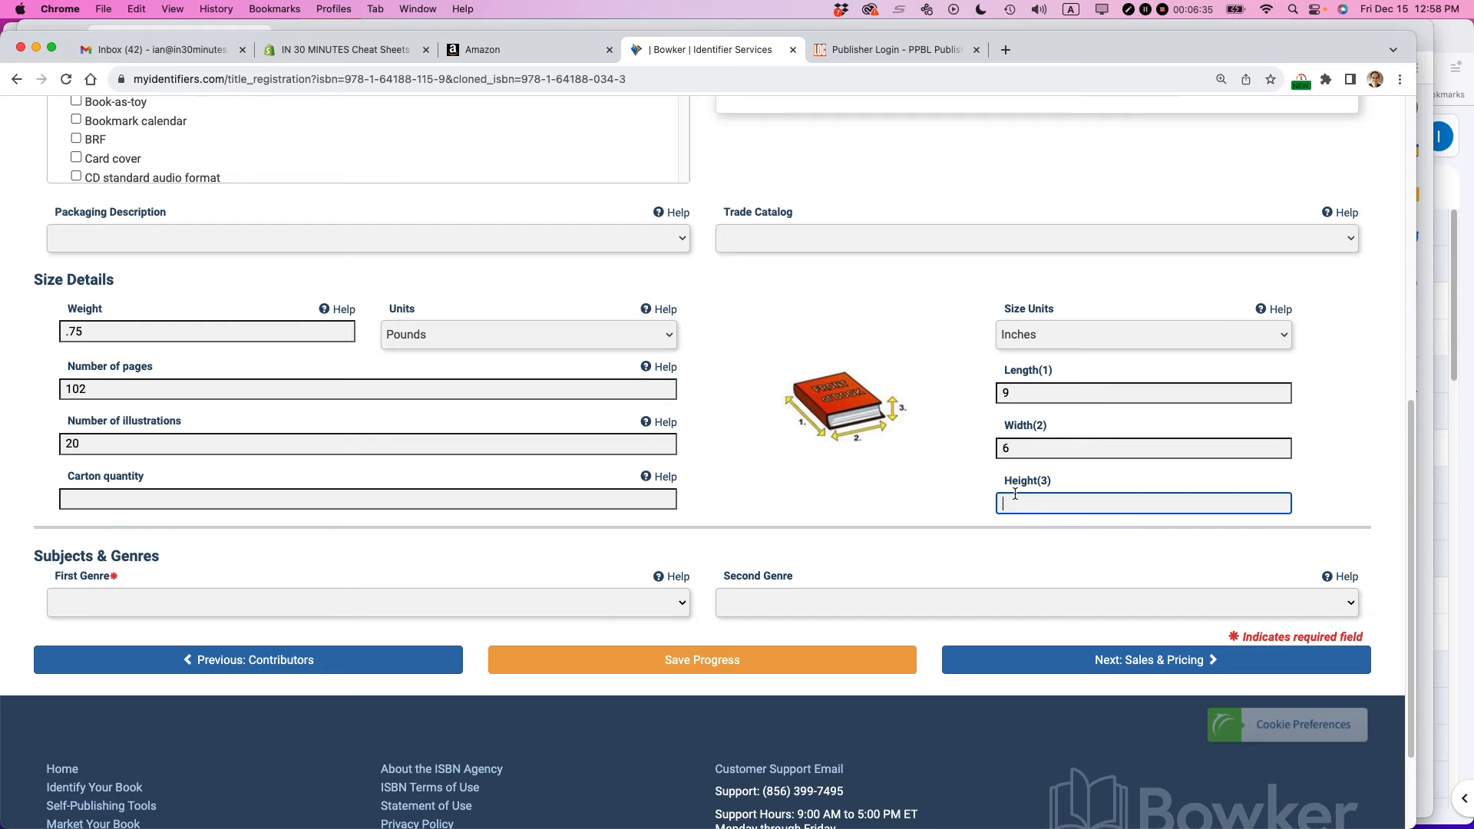
text(.35)
click(860, 465)
- Set the book's first genre to BUSINESS and its second genre to REFERENCE BOOKS
scroll(852, 470, down, 2)
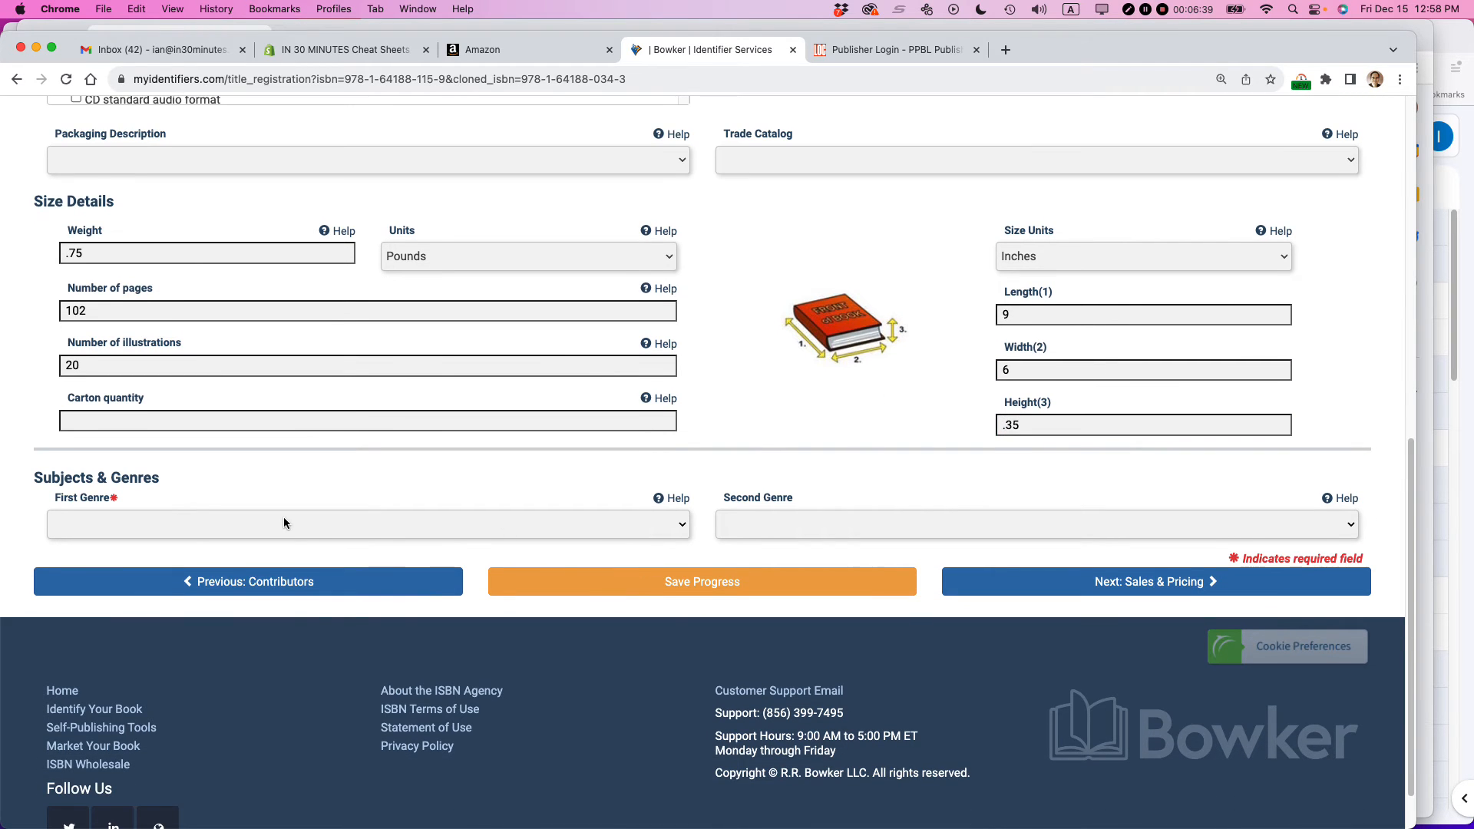
drag(171, 480, 29, 481)
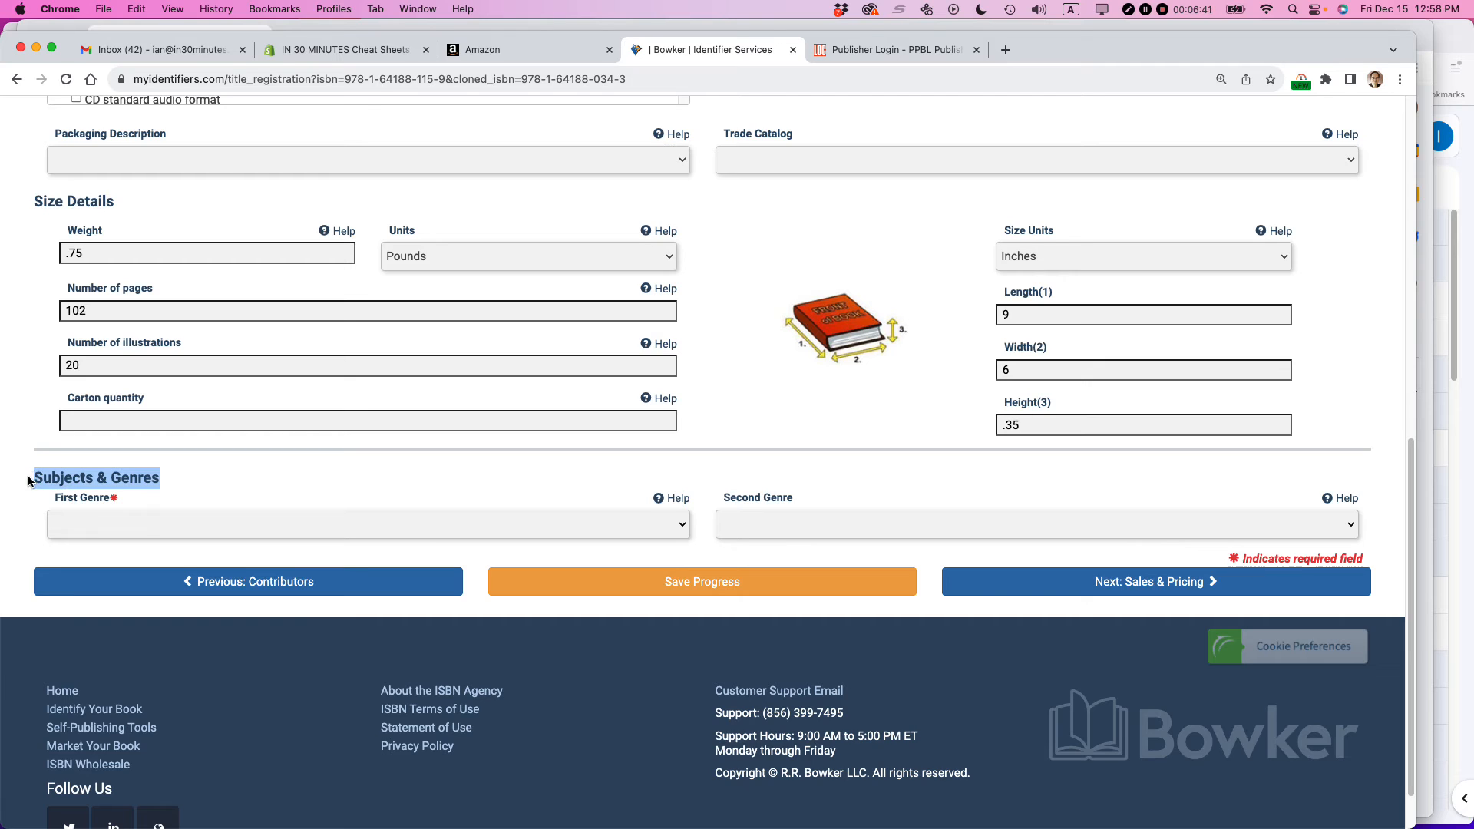
click(155, 531)
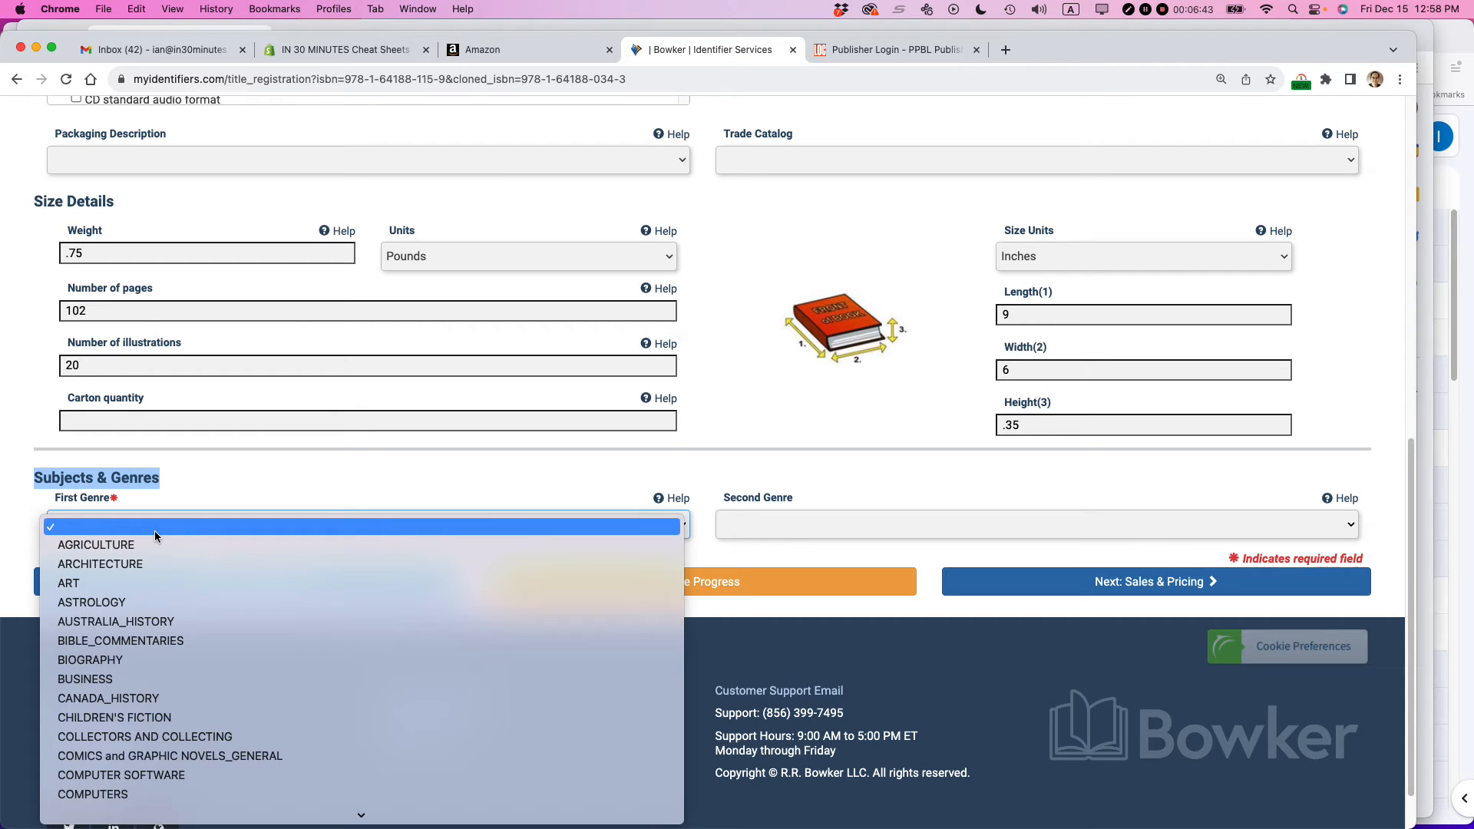
click(193, 680)
click(767, 522)
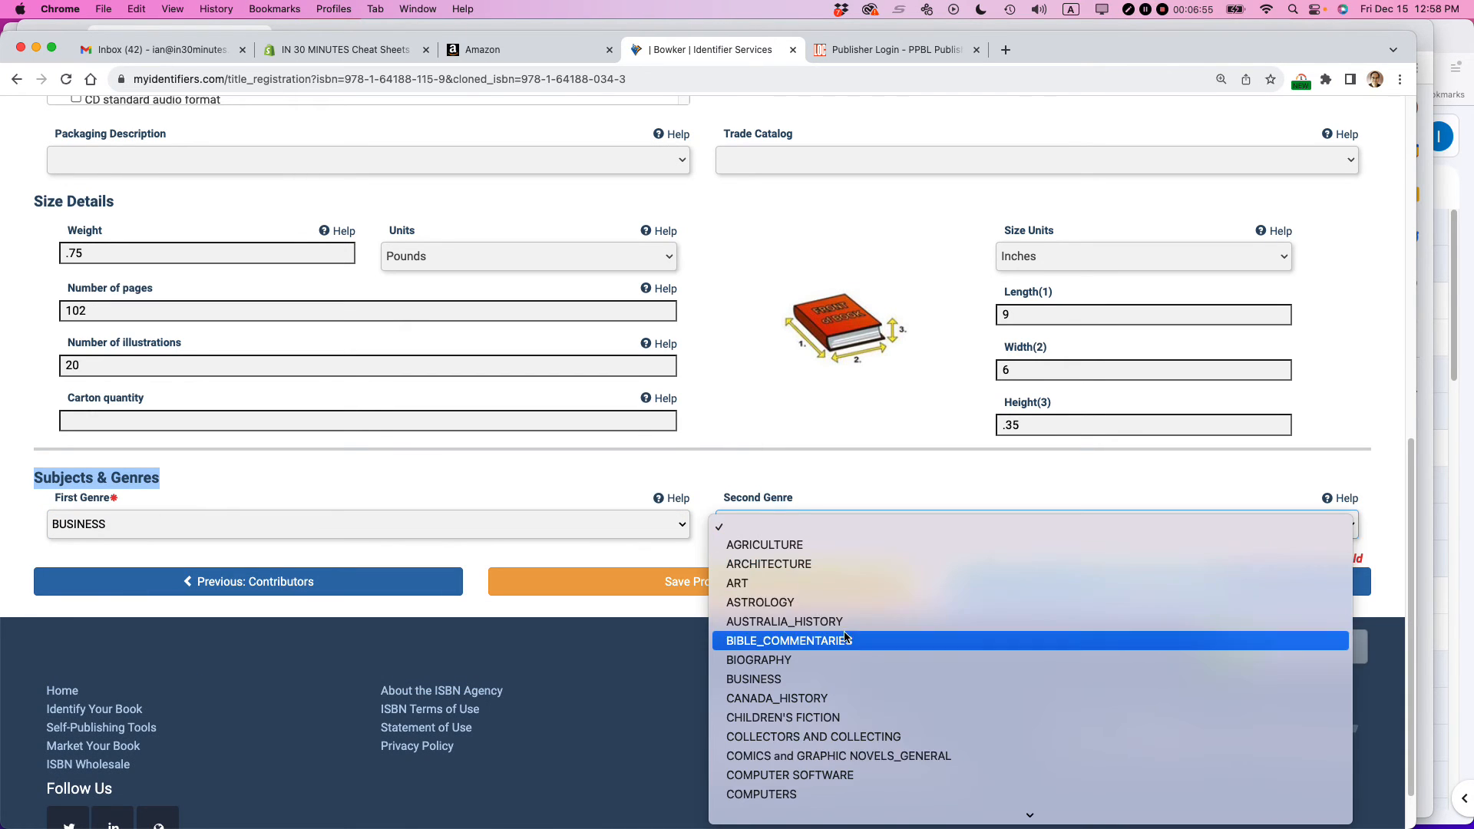
scroll(844, 637, down, 15)
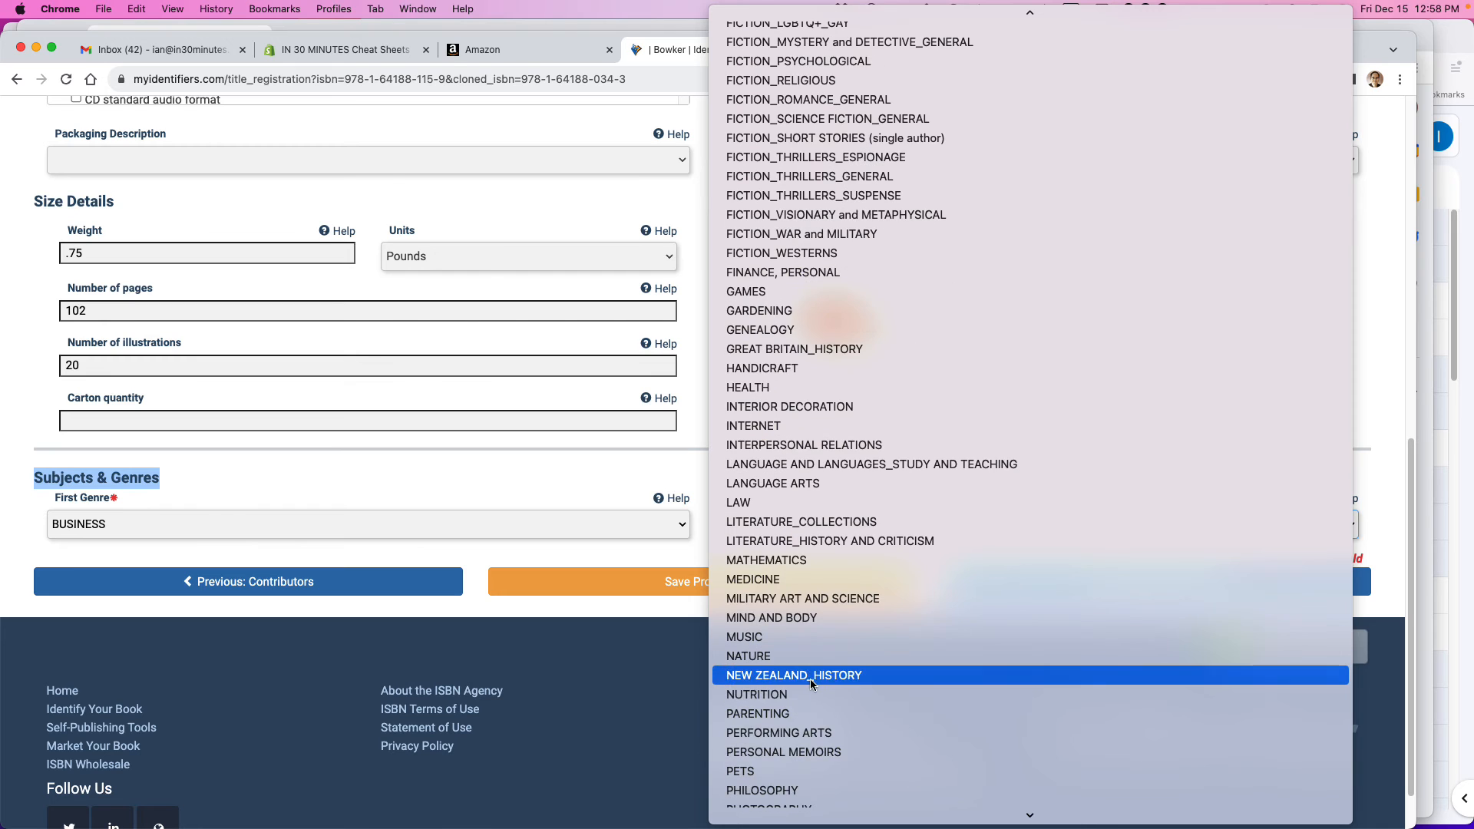
scroll(809, 678, down, 6)
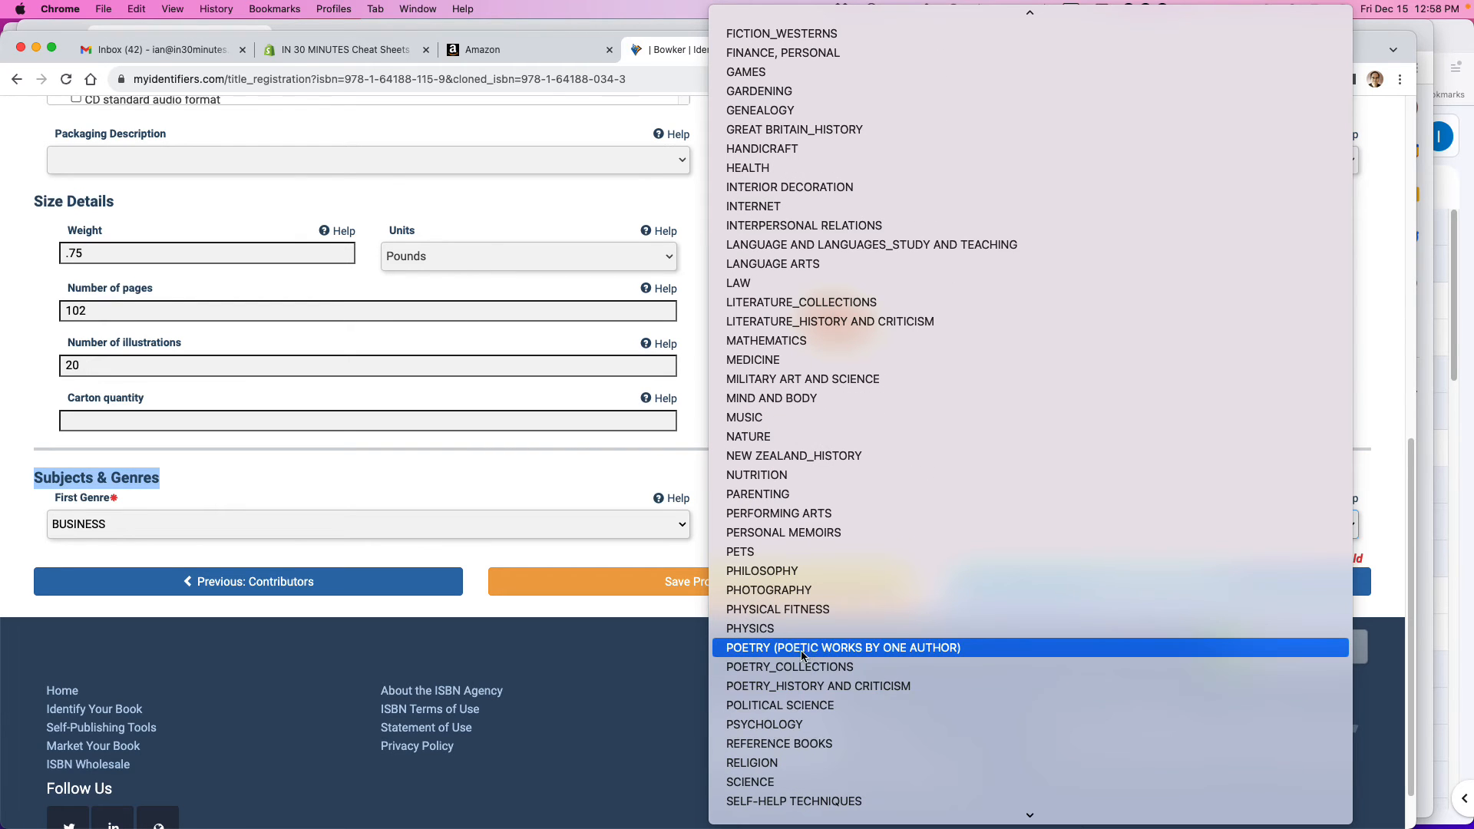
click(813, 743)
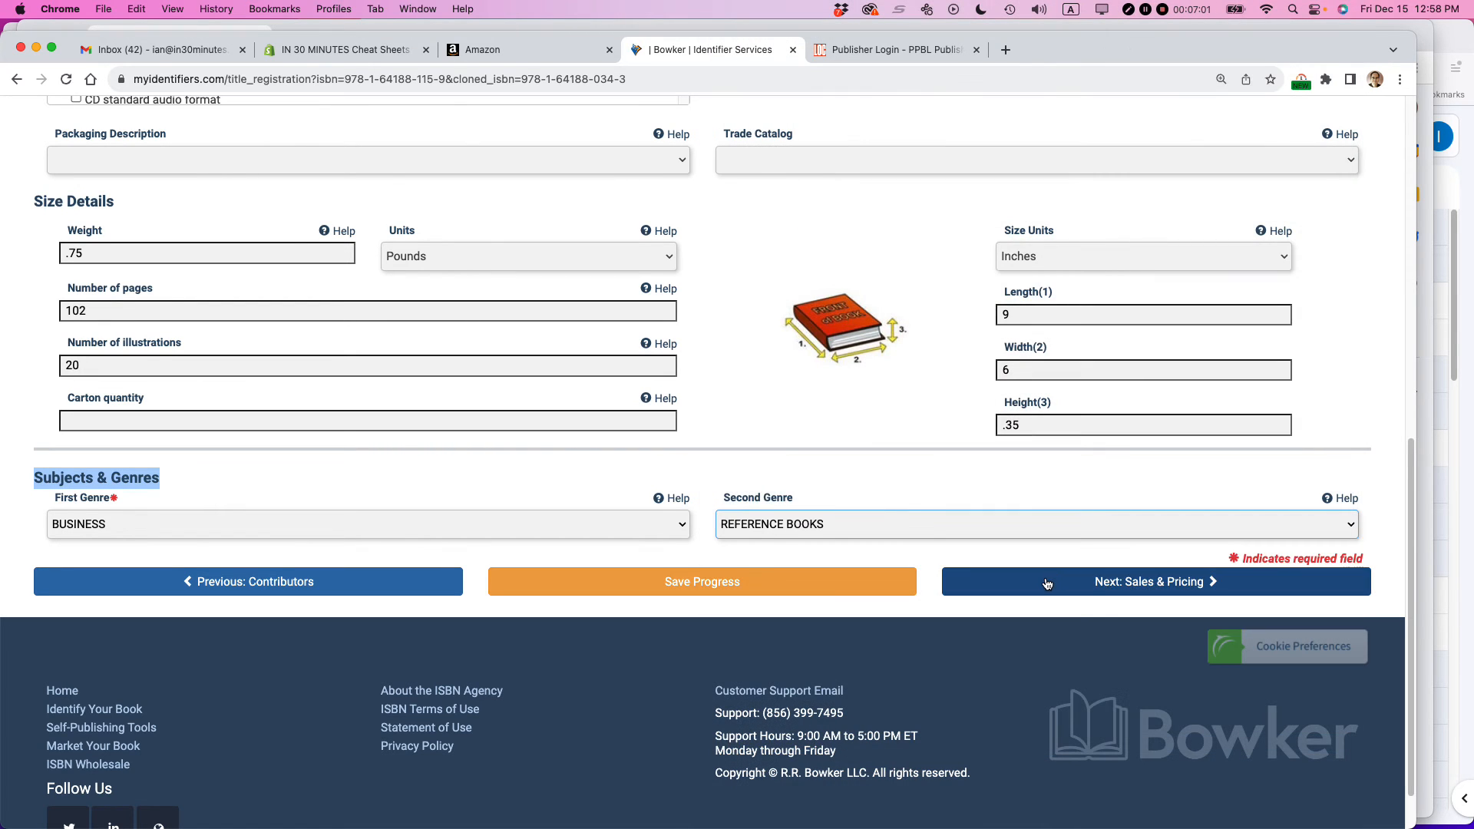
- Advance to the Sales & Pricing section and set the publication date to March 31, 2024
click(1121, 593)
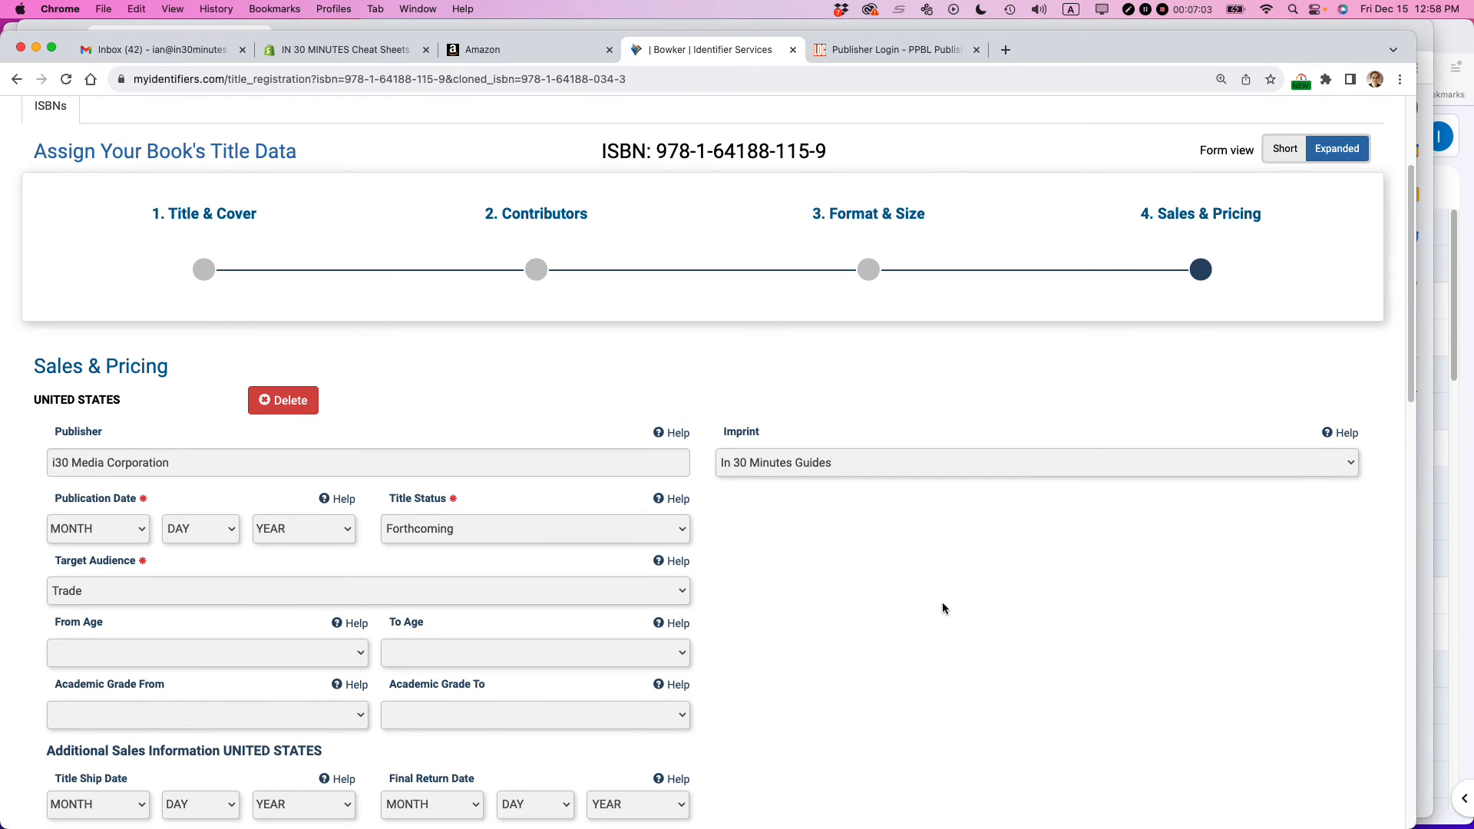
click(137, 535)
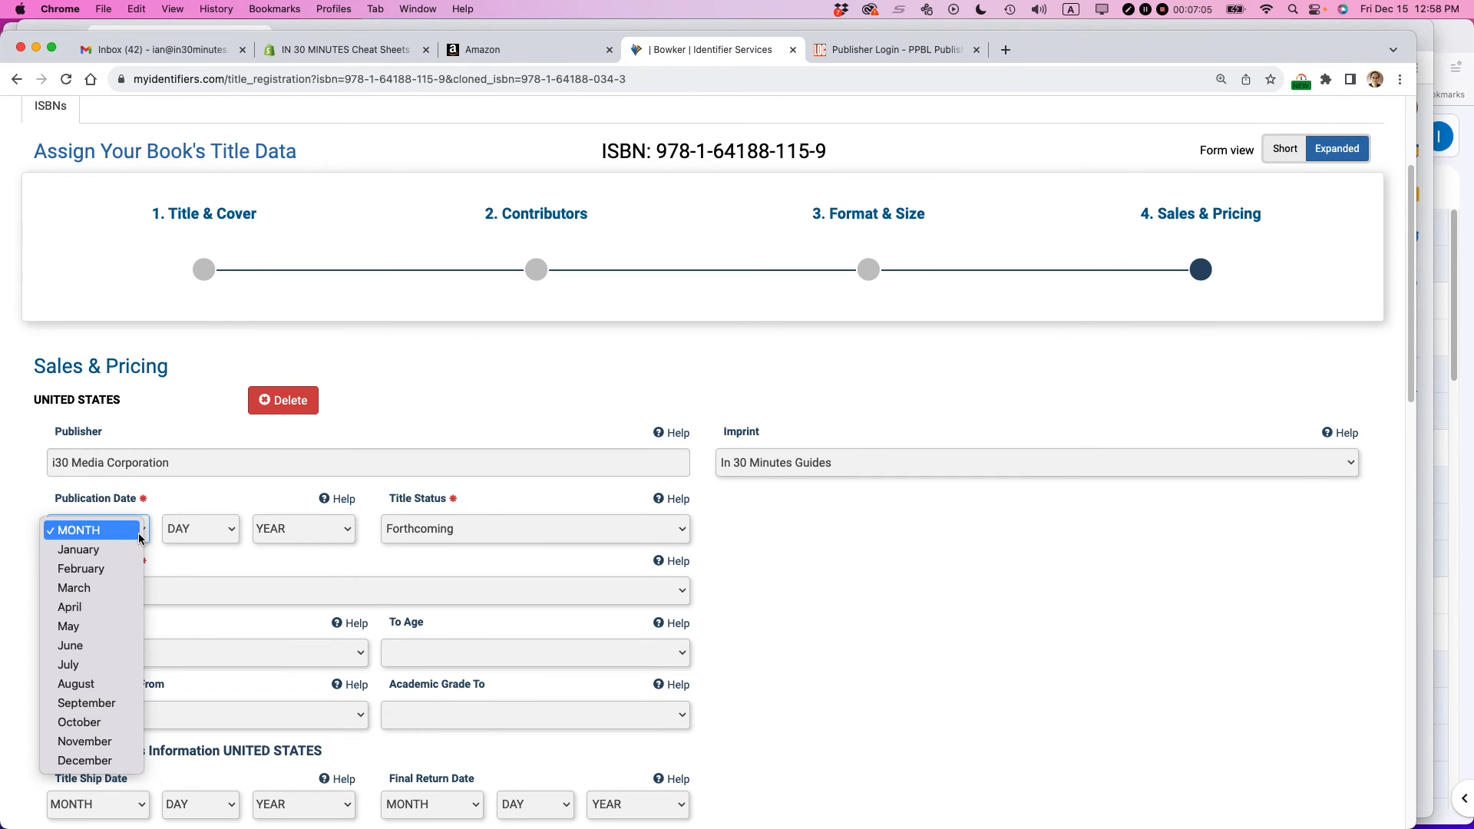
click(131, 587)
click(222, 529)
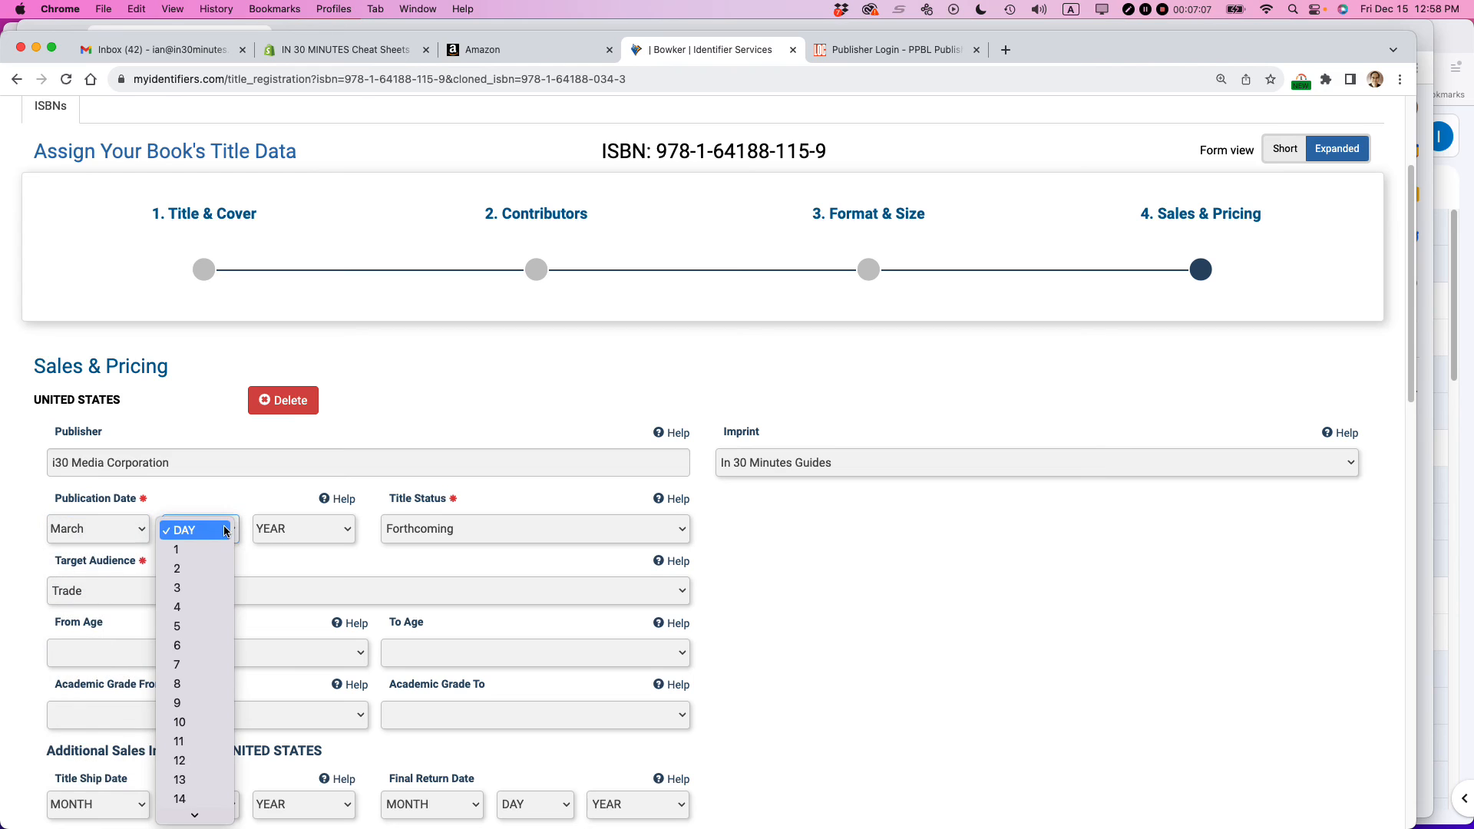
scroll(221, 683, down, 5)
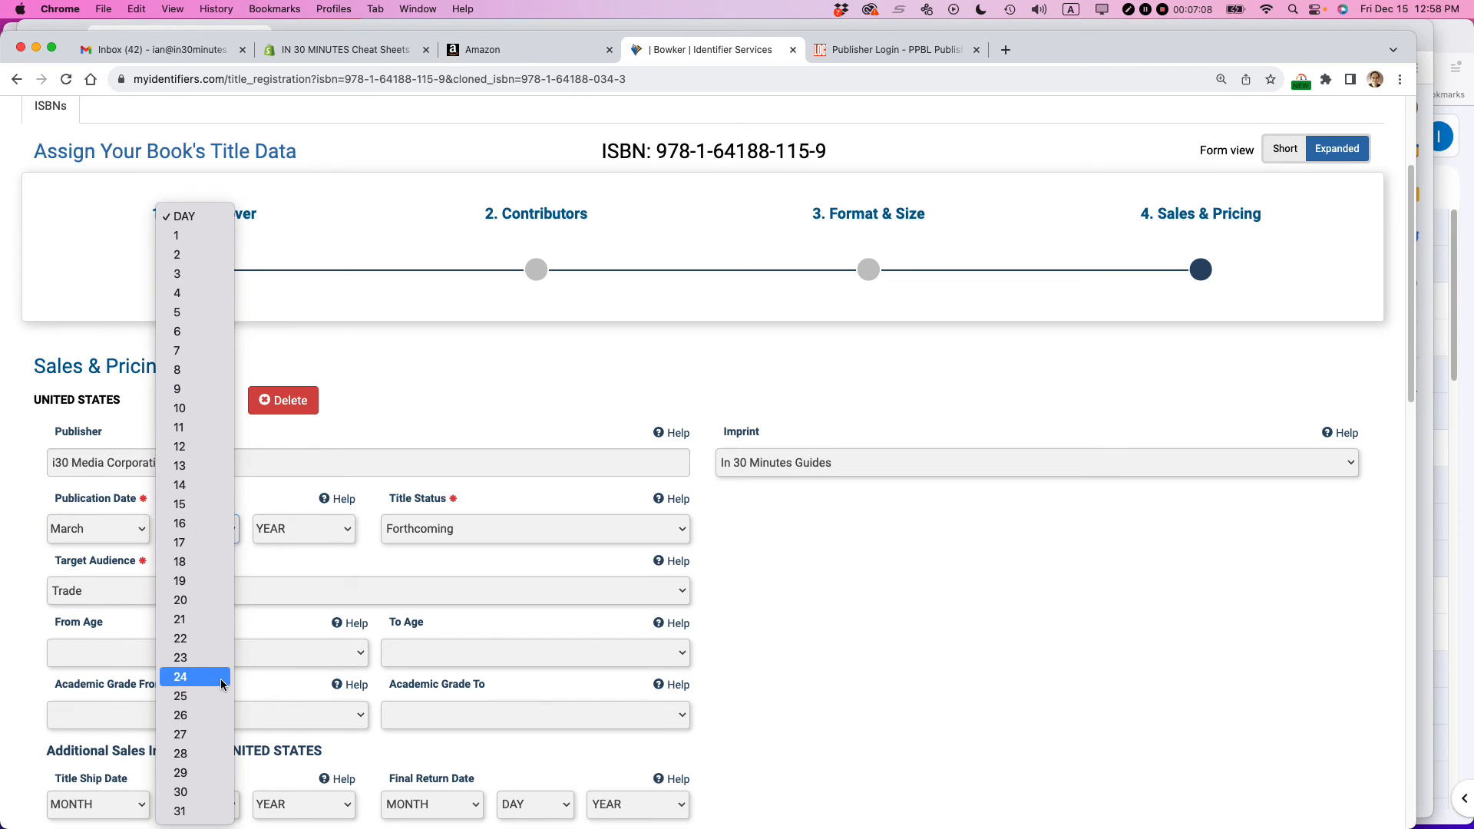
click(206, 804)
click(342, 528)
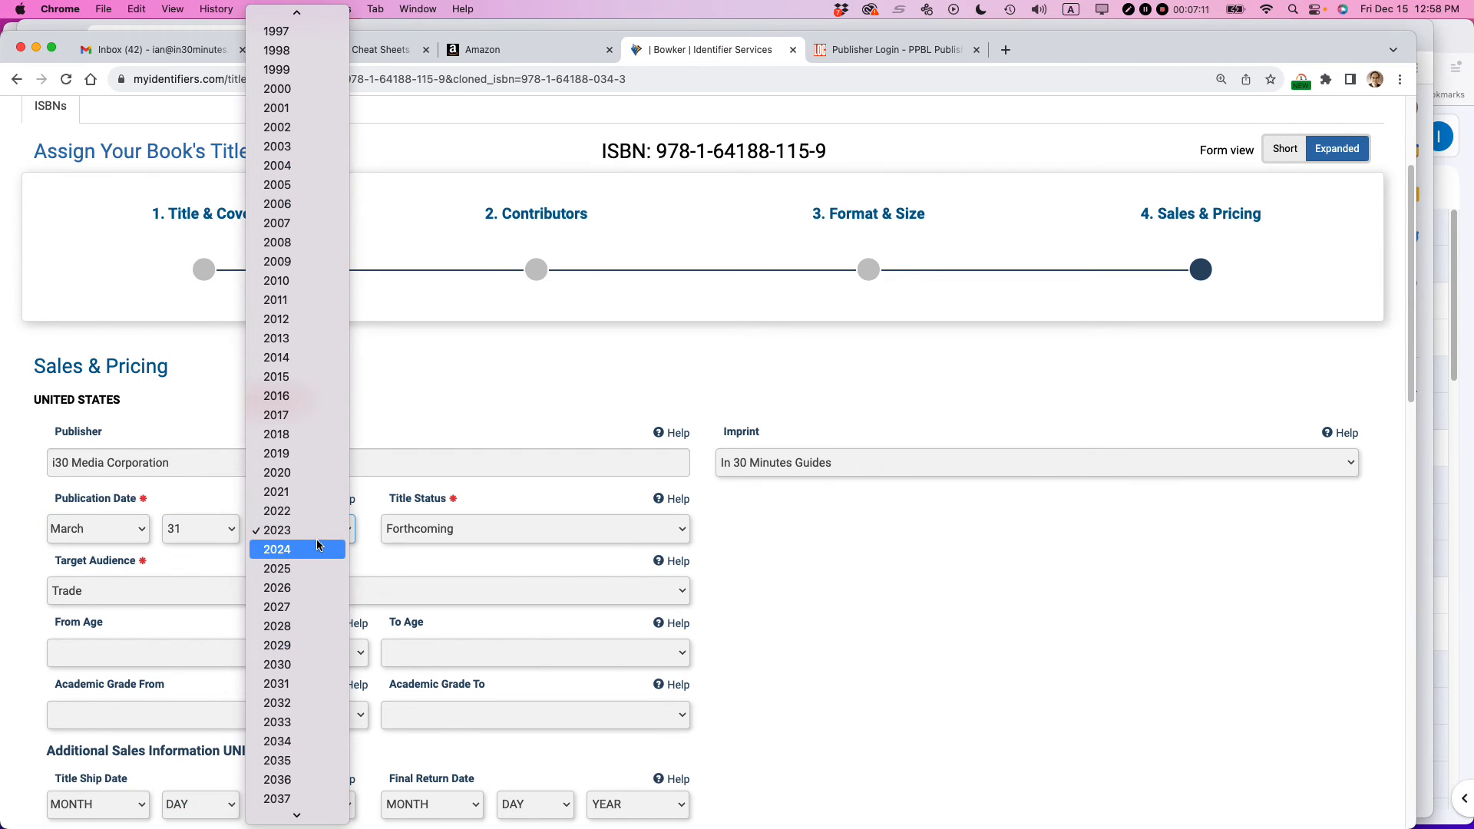
click(342, 545)
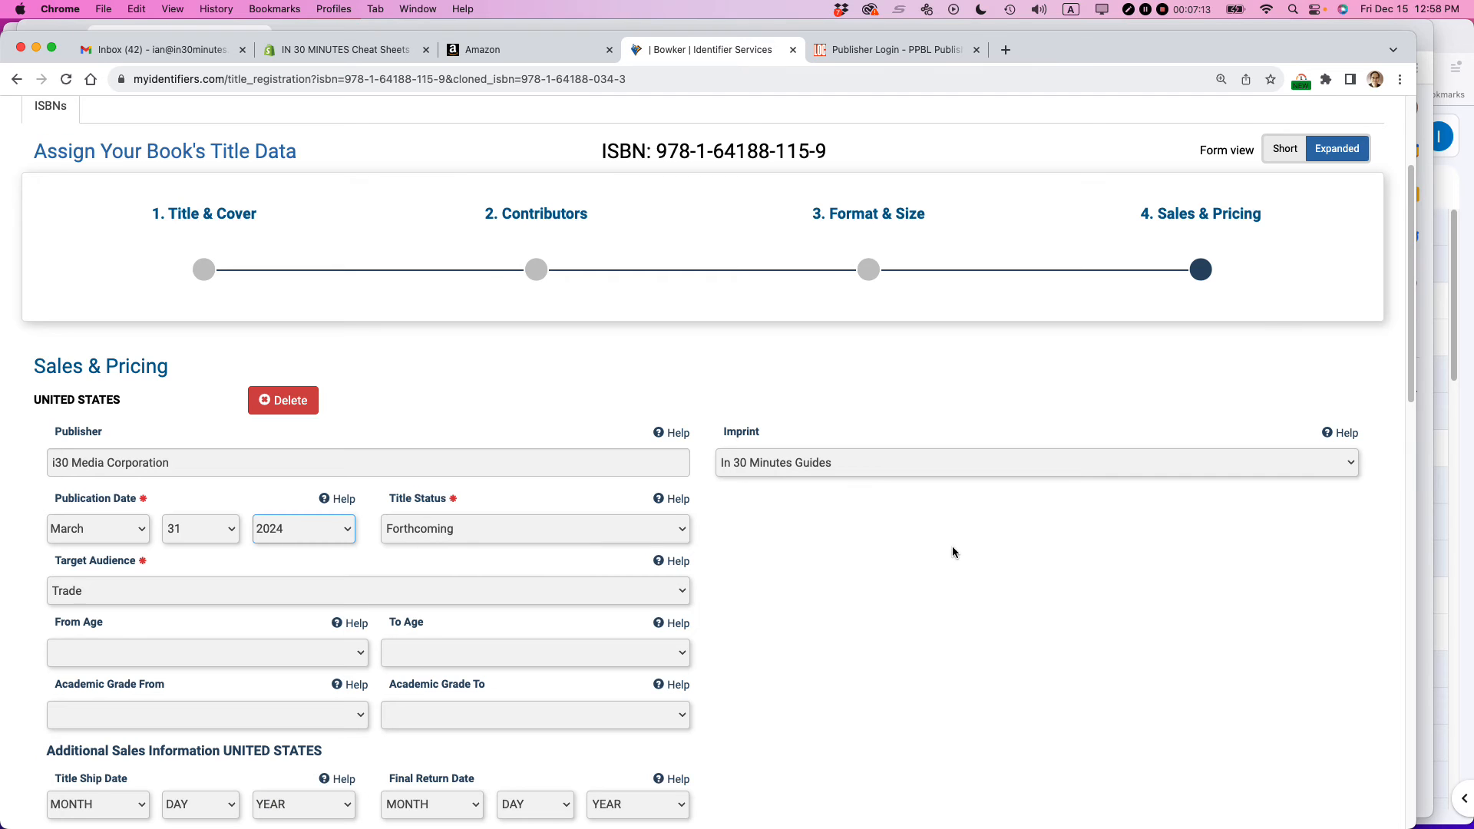
click(857, 554)
- Mark the title as not returnable in the additional United States sales information
scroll(856, 553, down, 5)
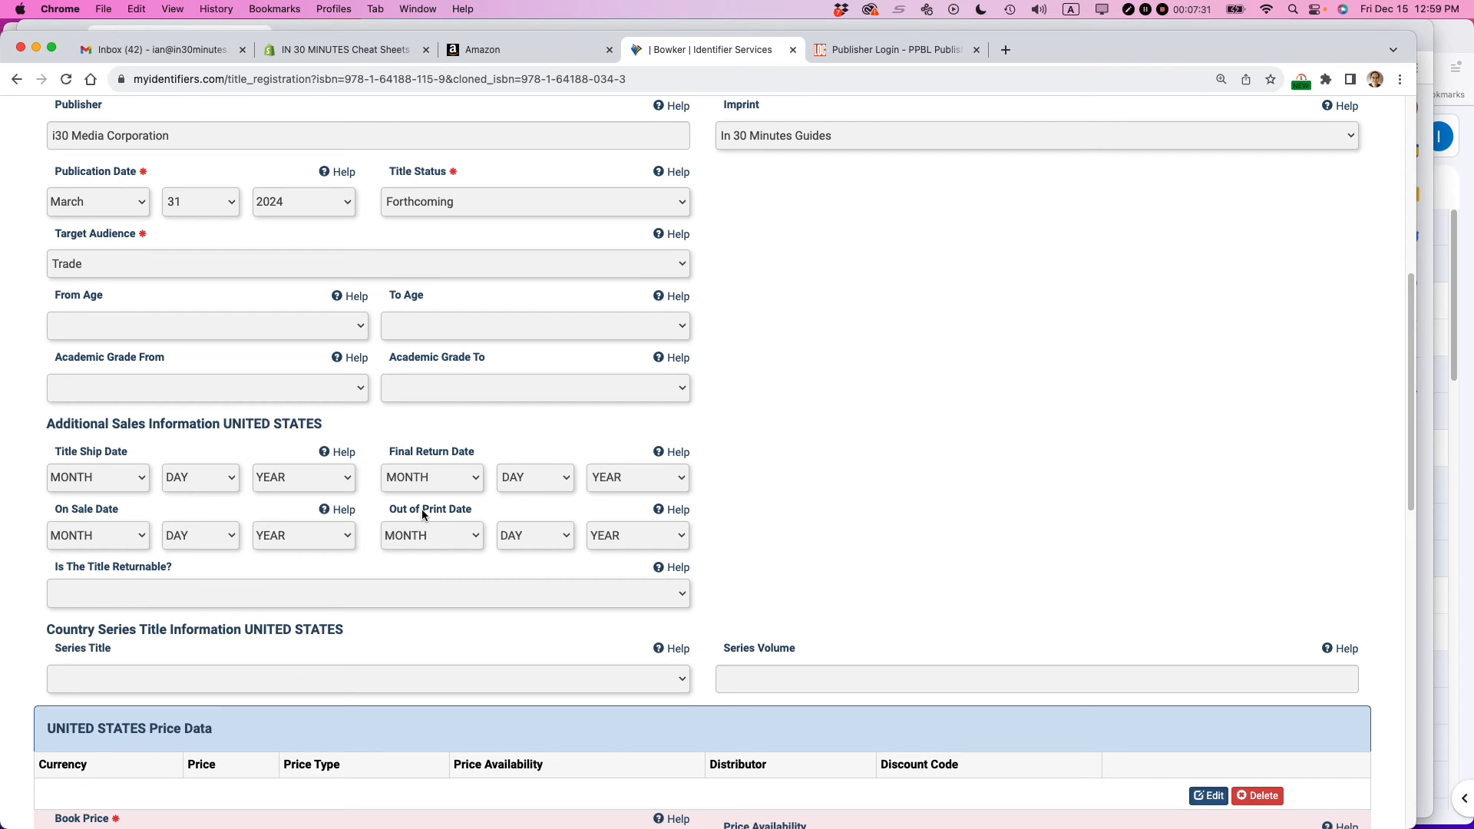
scroll(648, 553, down, 5)
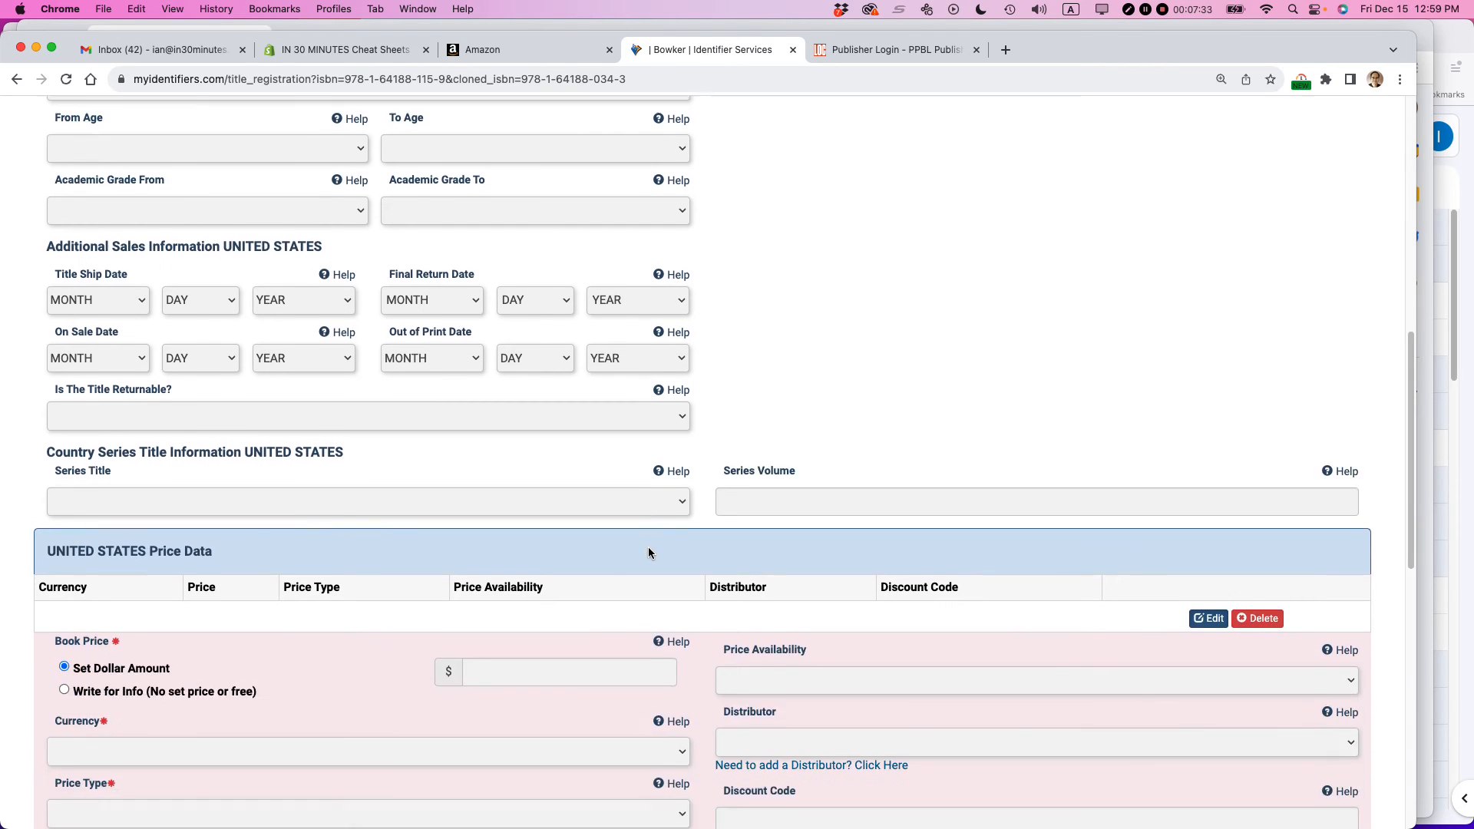
scroll(648, 551, down, 2)
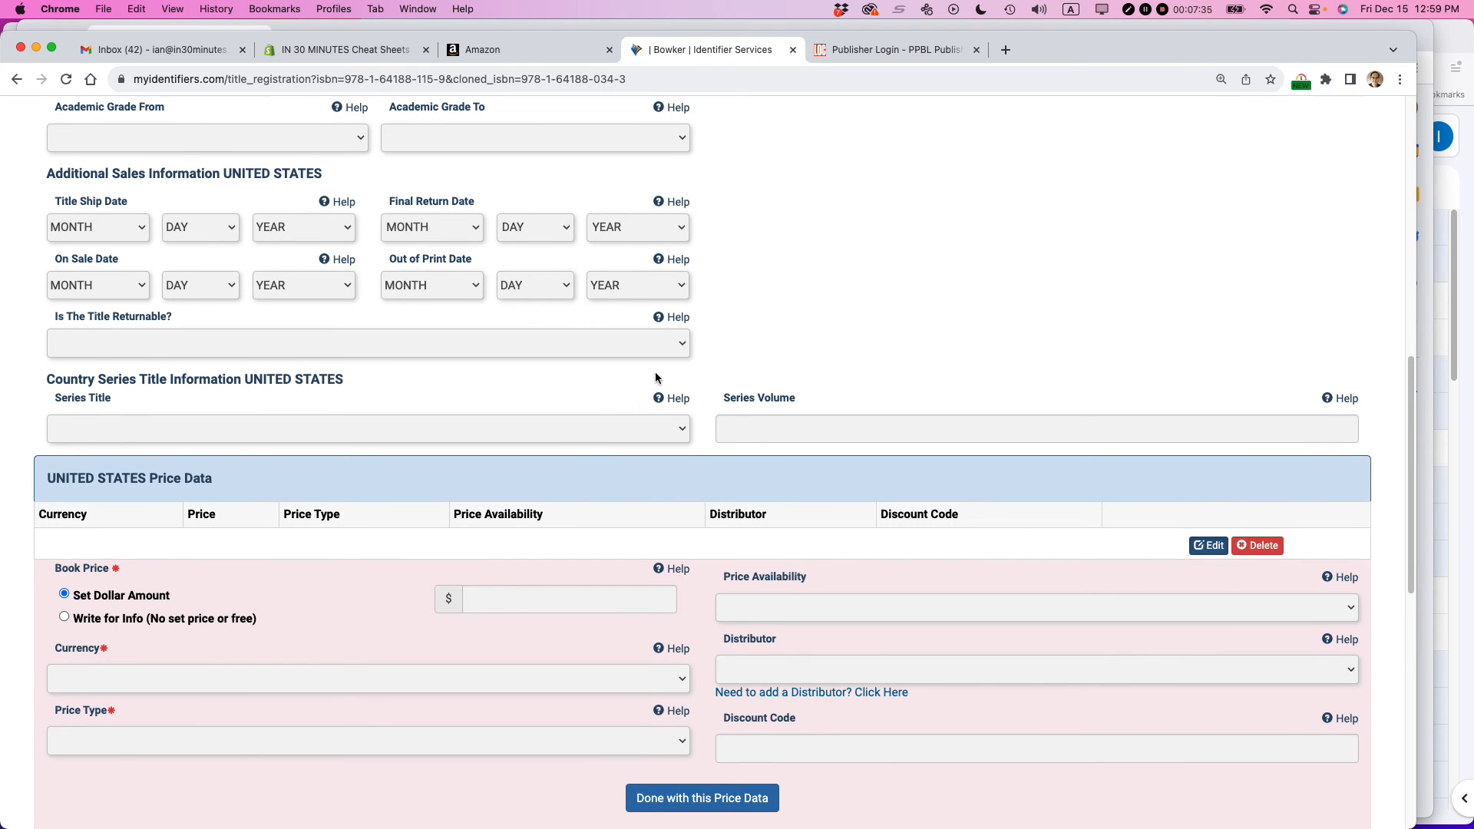
click(677, 344)
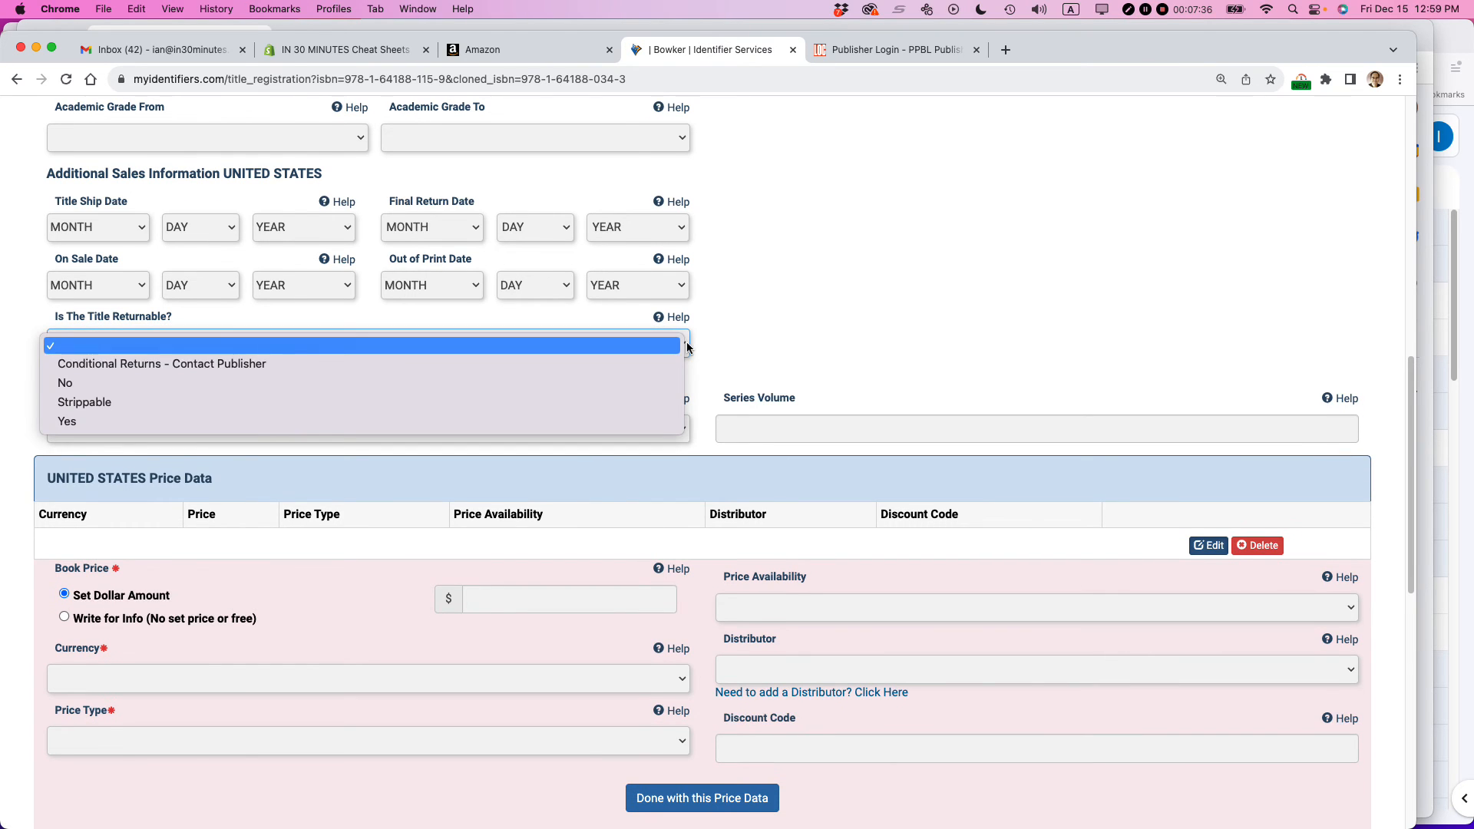
click(503, 389)
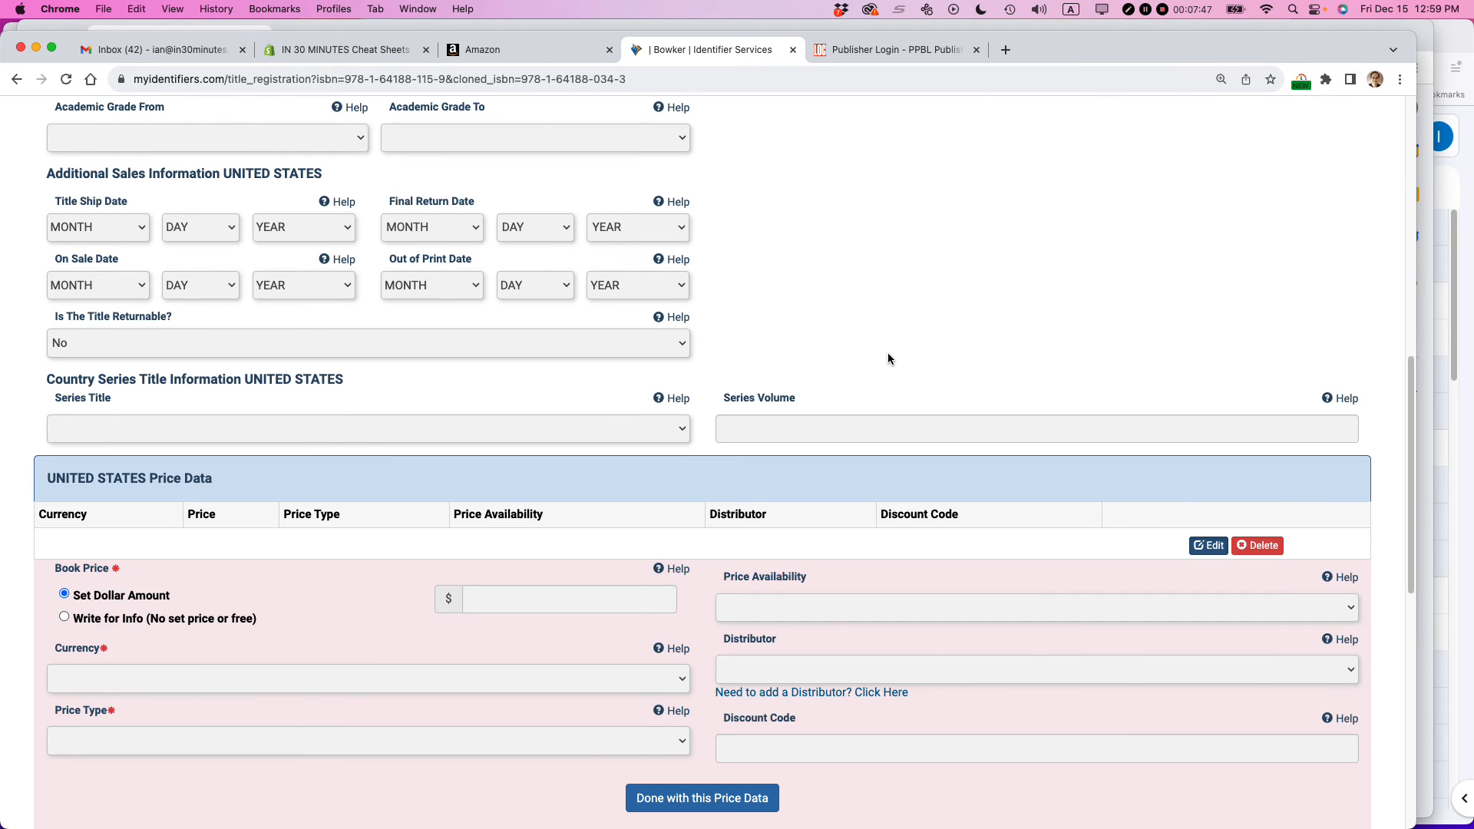
- Enter a United States book price of 22.99 and set the price availability to Not Yet Available
scroll(537, 476, down, 3)
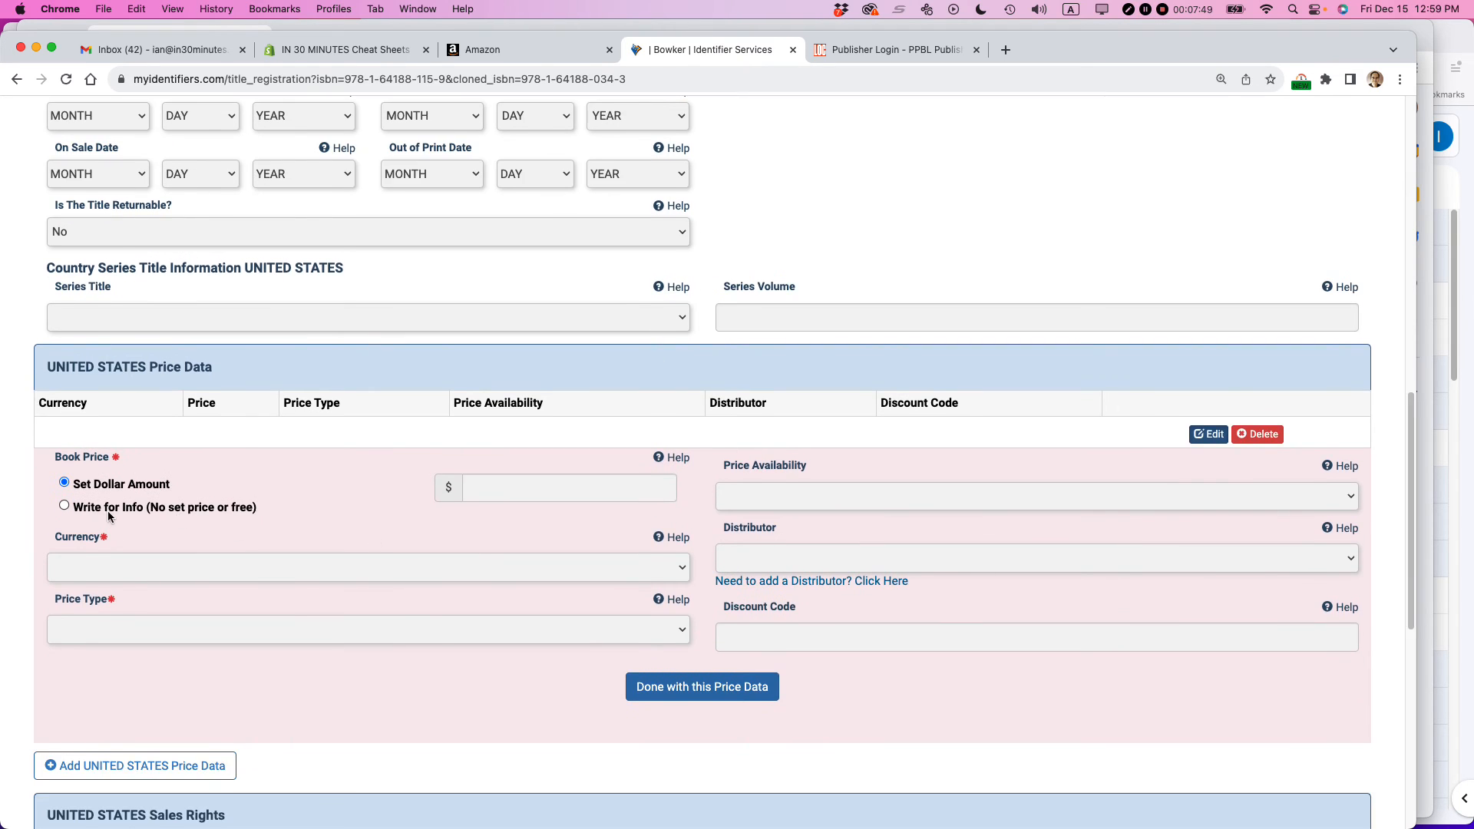
scroll(324, 509, down, 5)
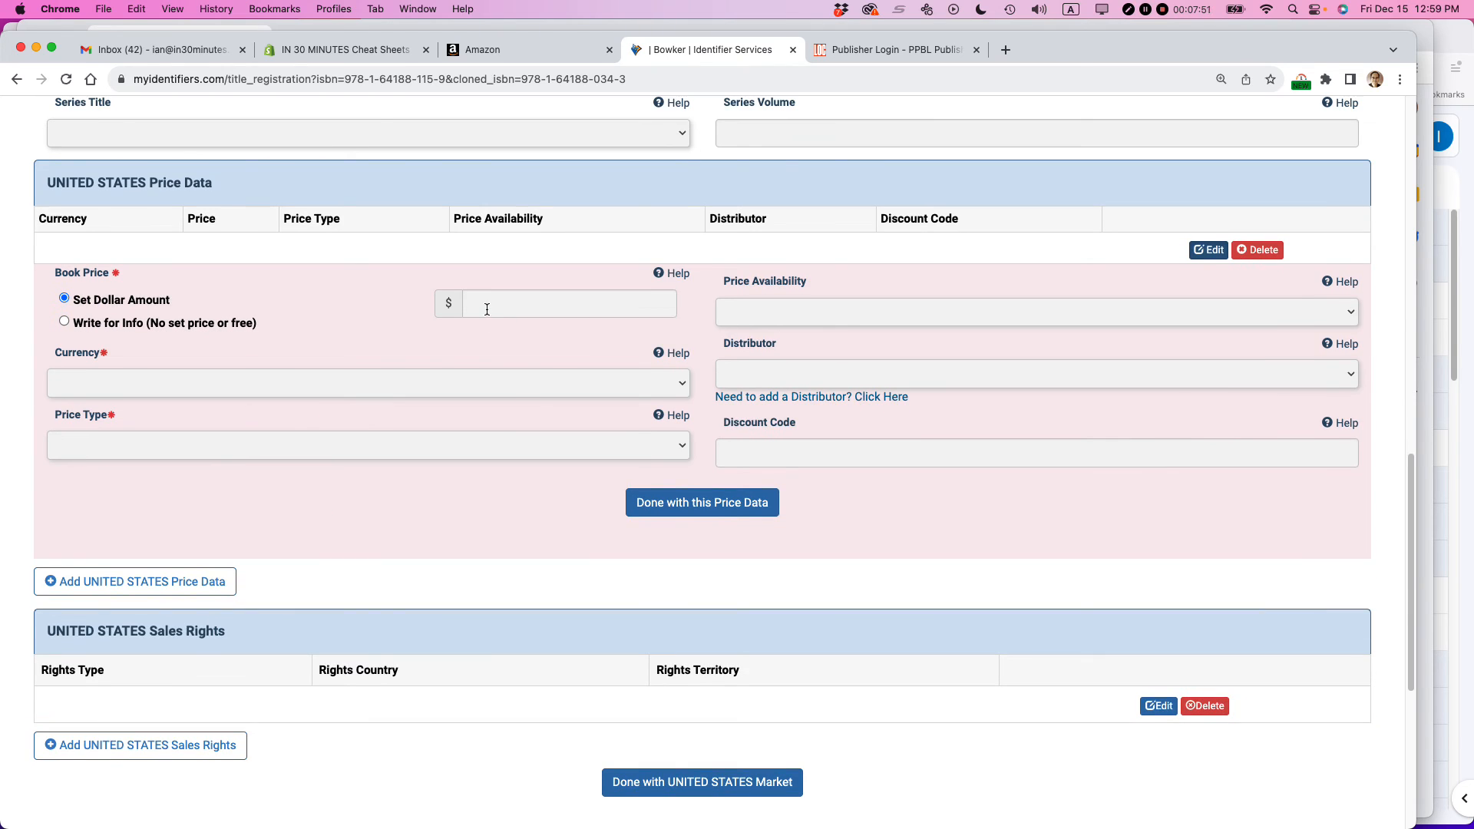
click(486, 309)
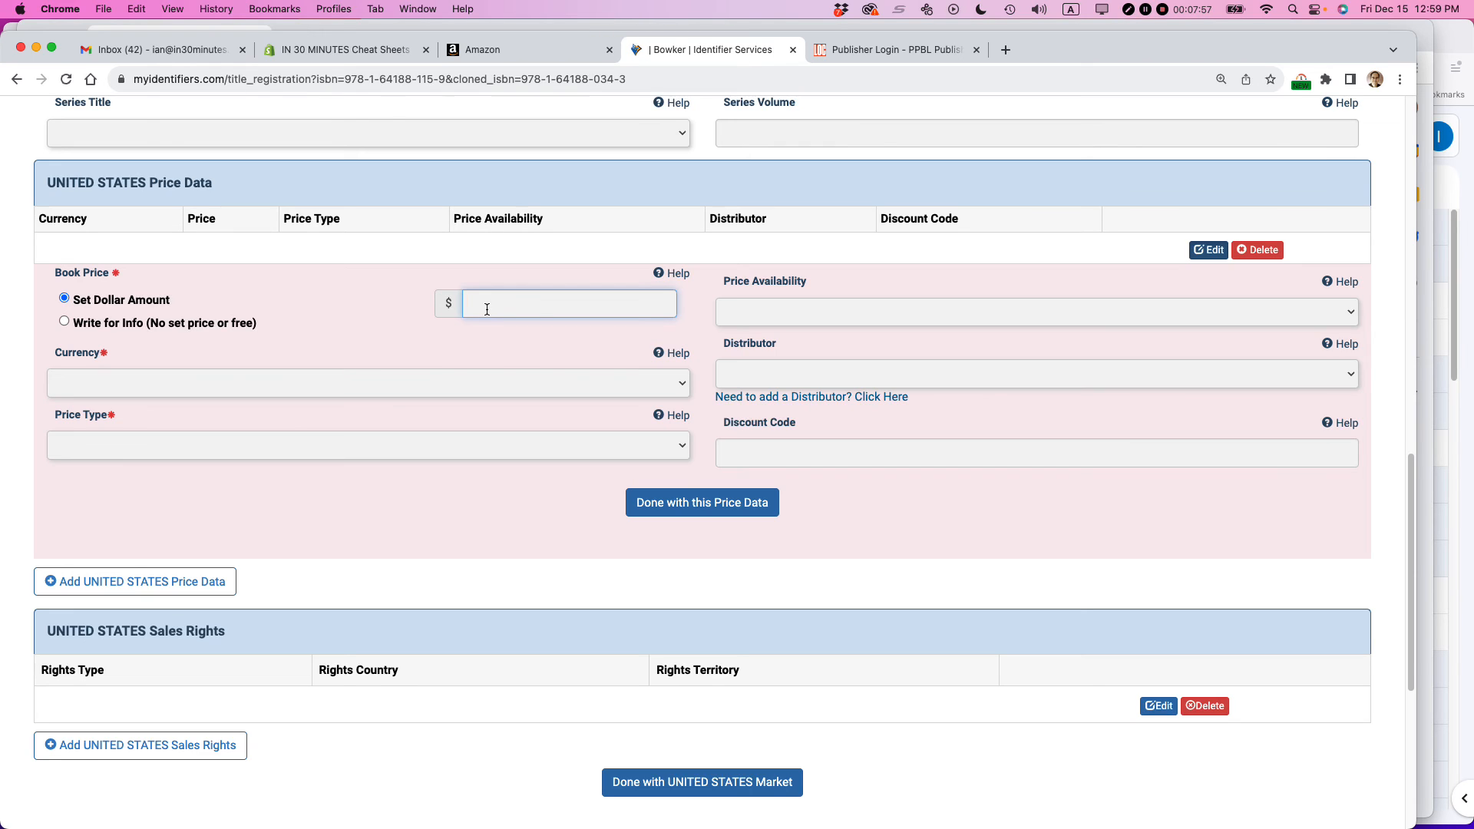
text(22.99)
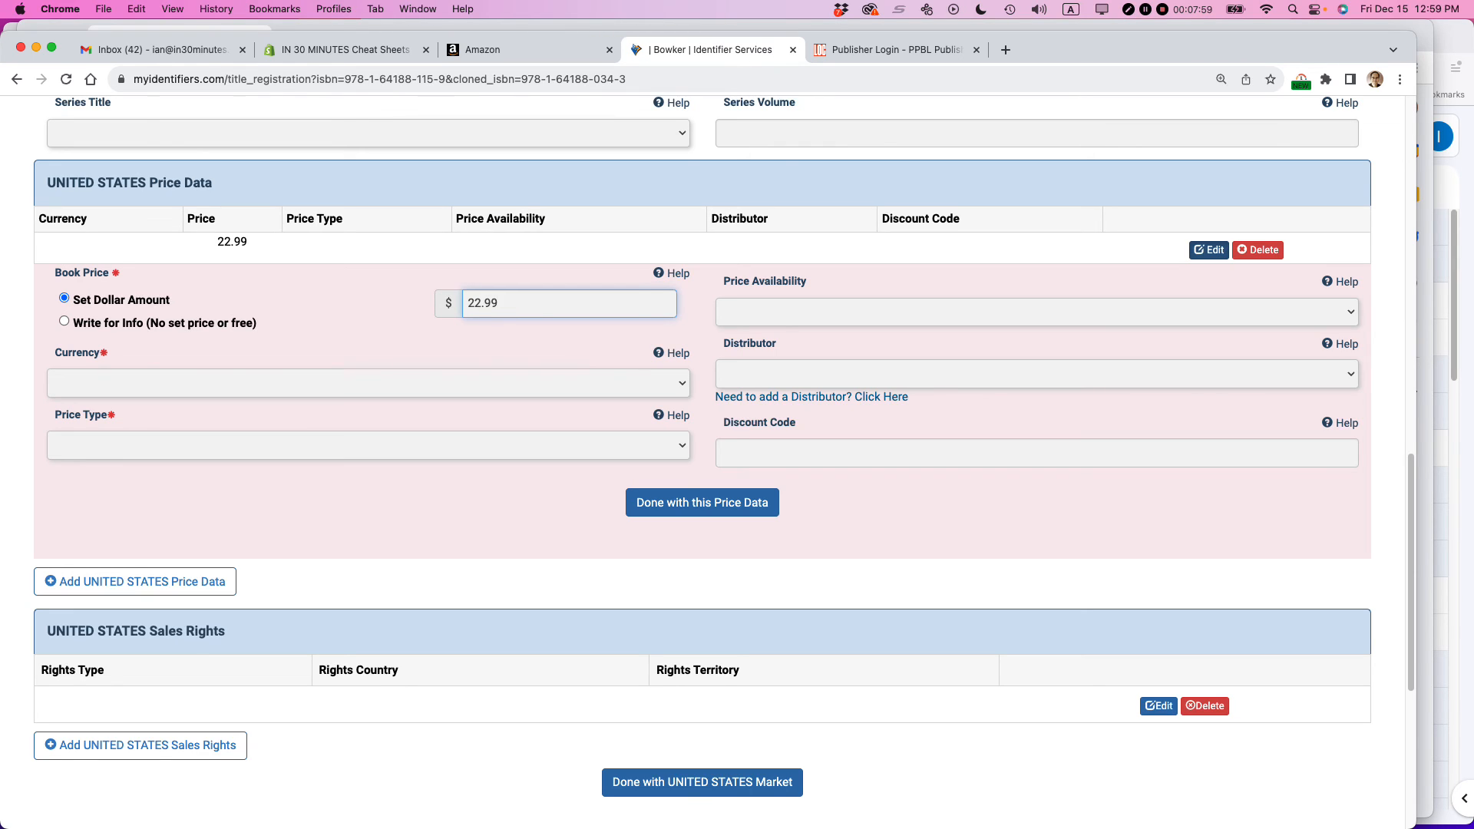
click(783, 312)
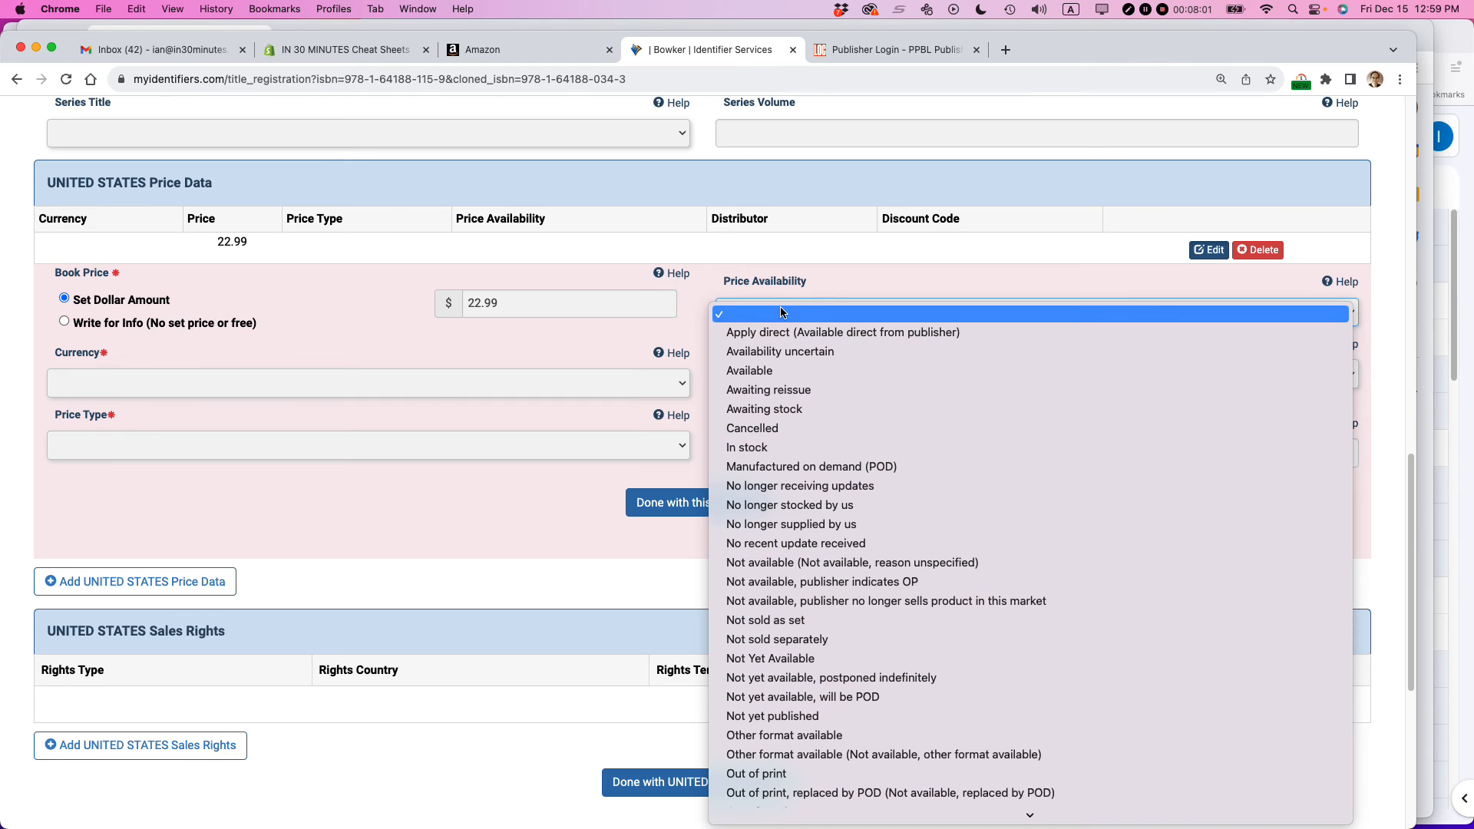
click(783, 660)
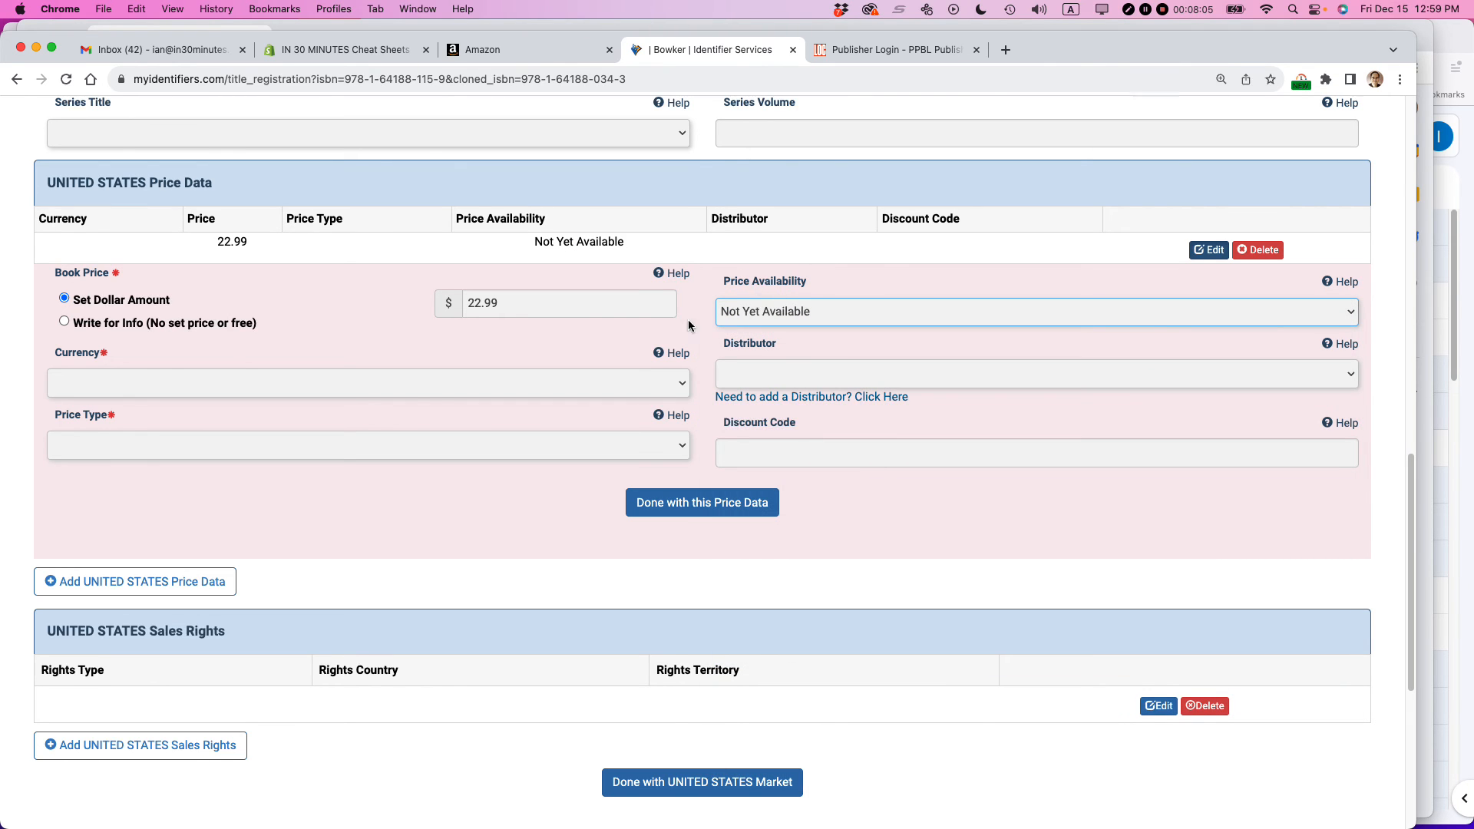
- Set the price's currency to US Dollars and its price type to Retail Price
click(215, 377)
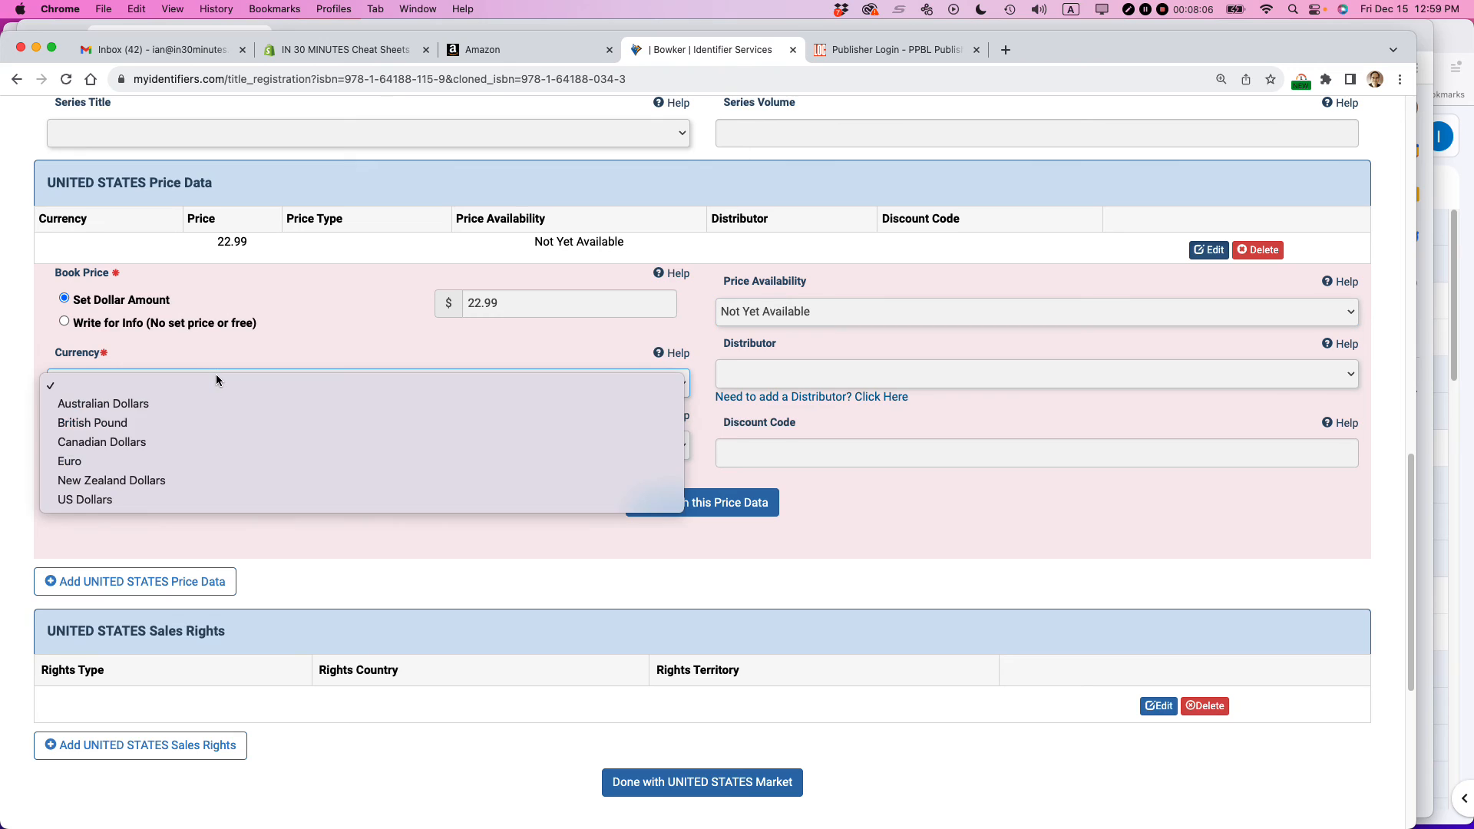
click(208, 503)
click(163, 449)
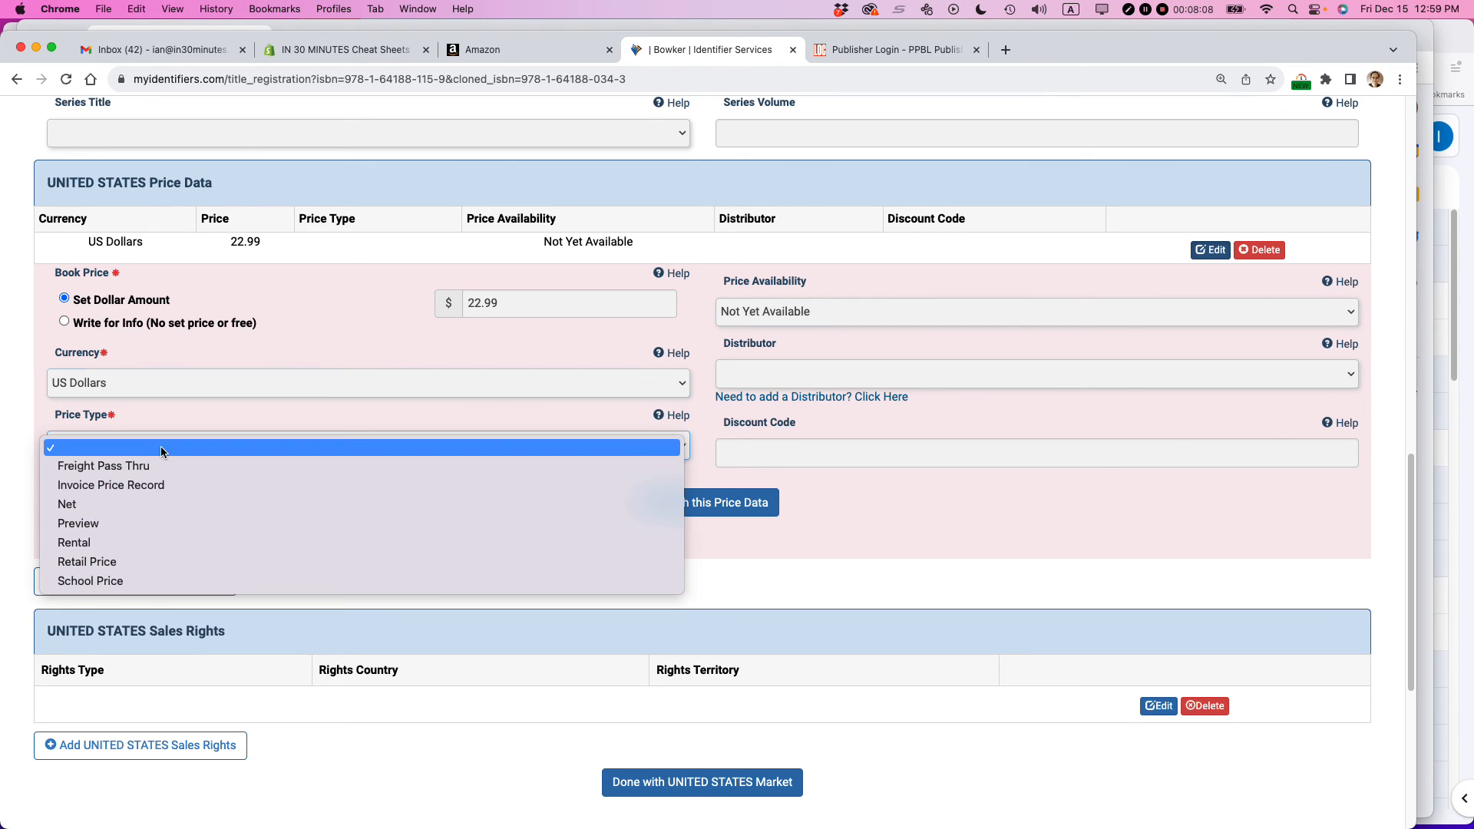
click(156, 563)
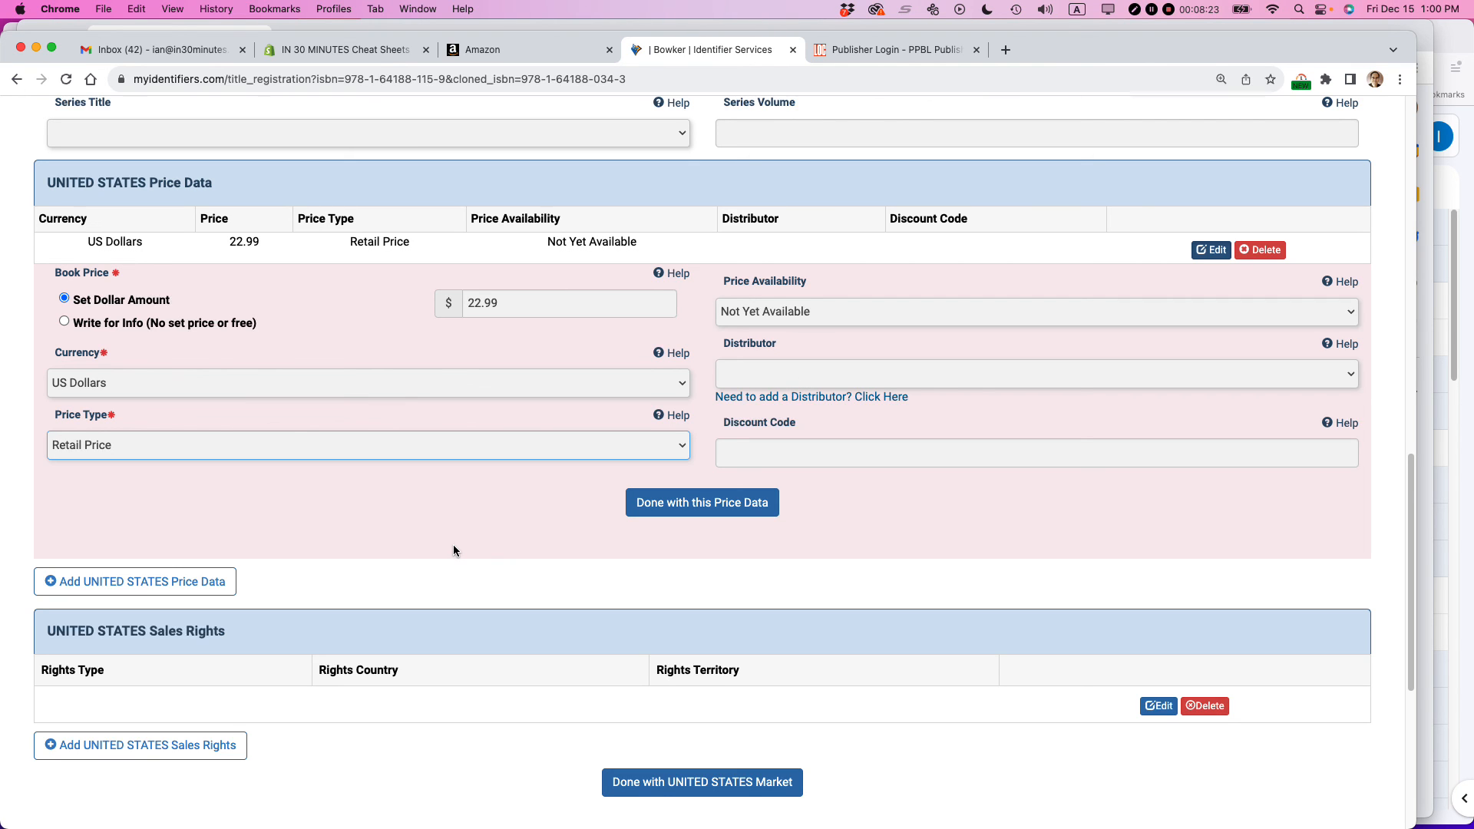
- Finish the United States price data entry, submit the title registration form and dismiss the confirmation
click(689, 504)
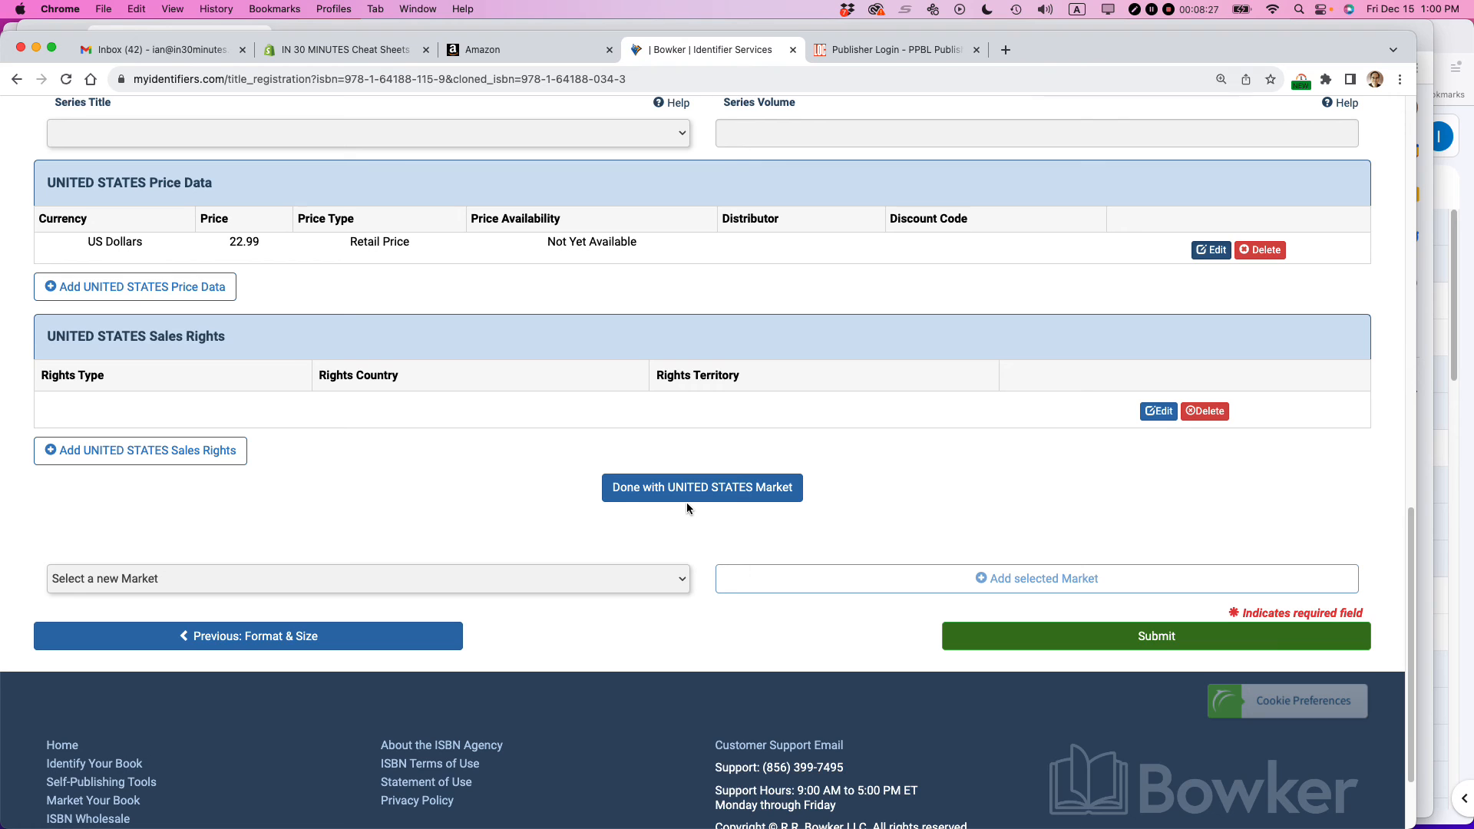
click(1156, 643)
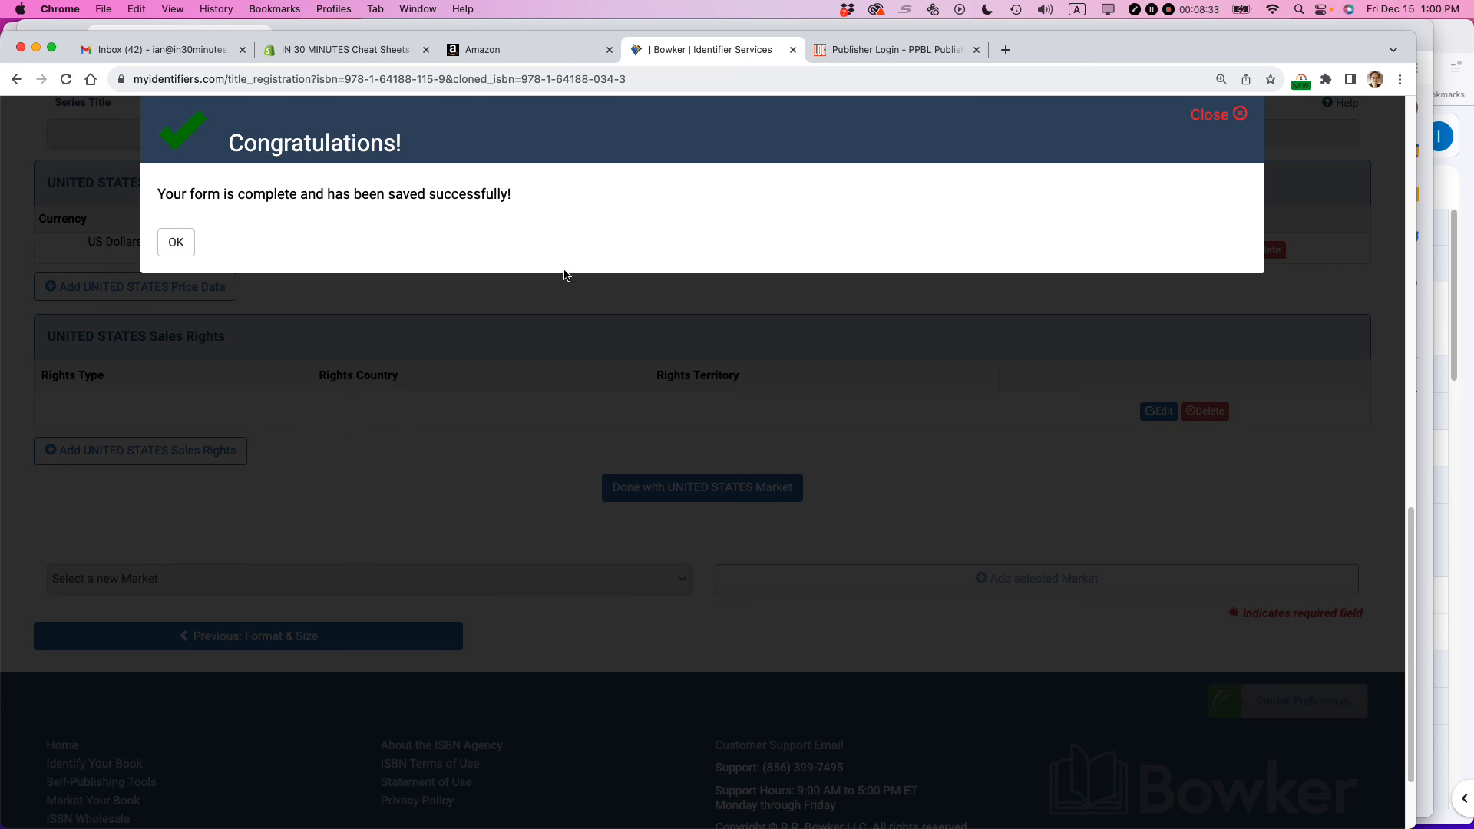
click(175, 243)
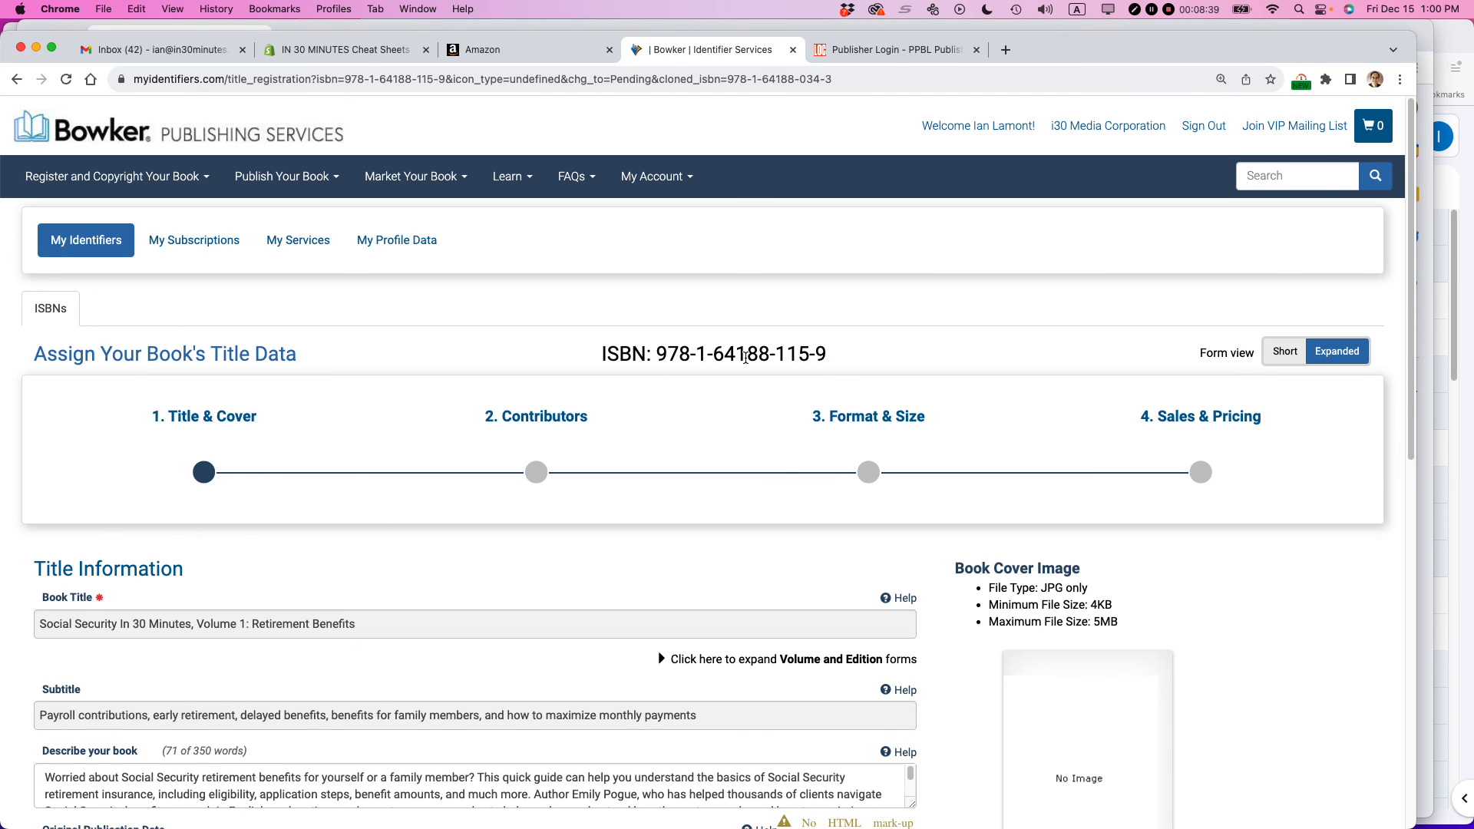
- Check the book's METADATA.txt file in TextEdit and the 2023 i30 Media Catalog spreadsheet, and return to the Bowker title page
key(super+Tab)
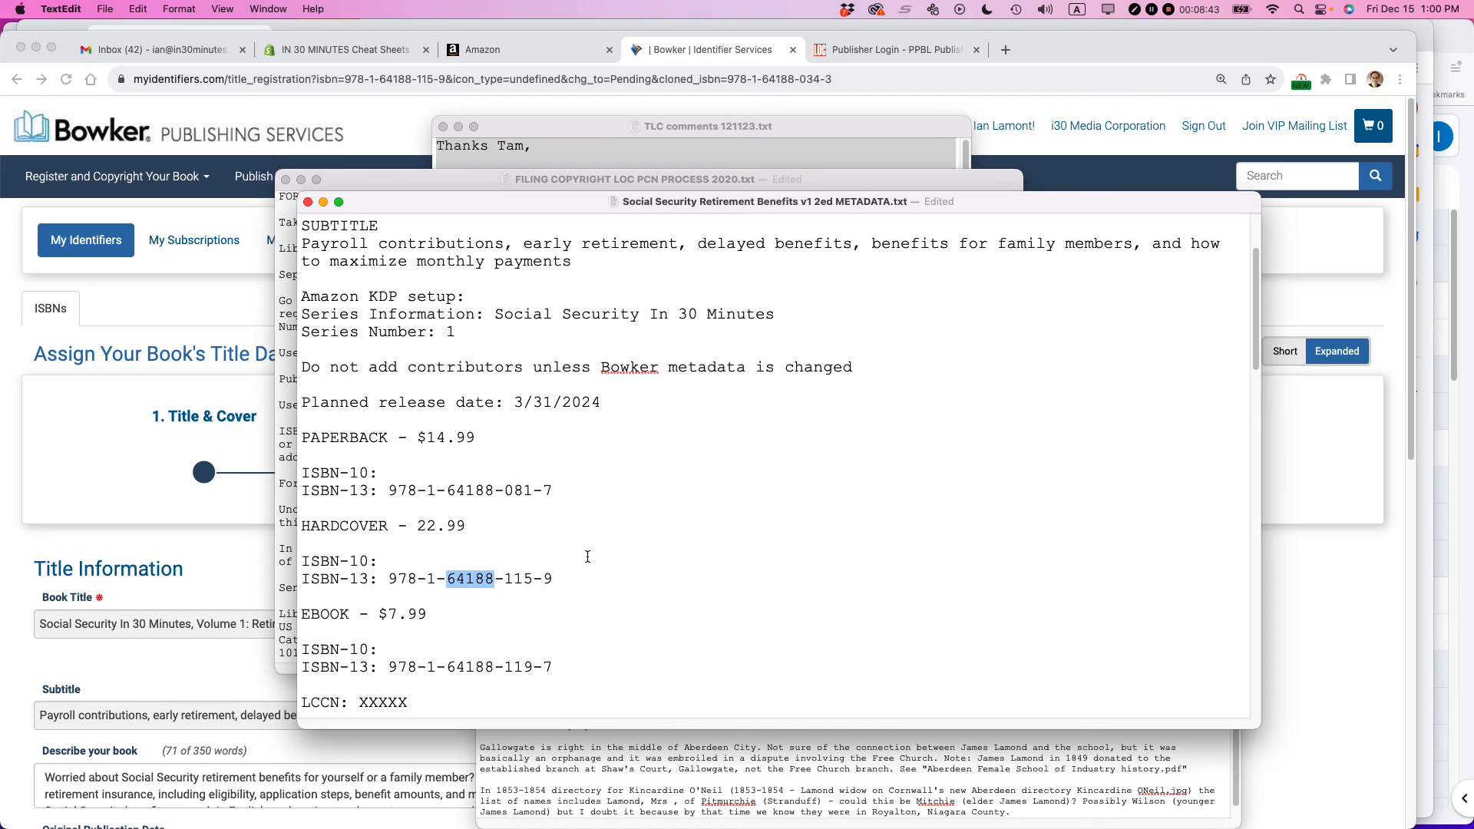
key(super+Tab)
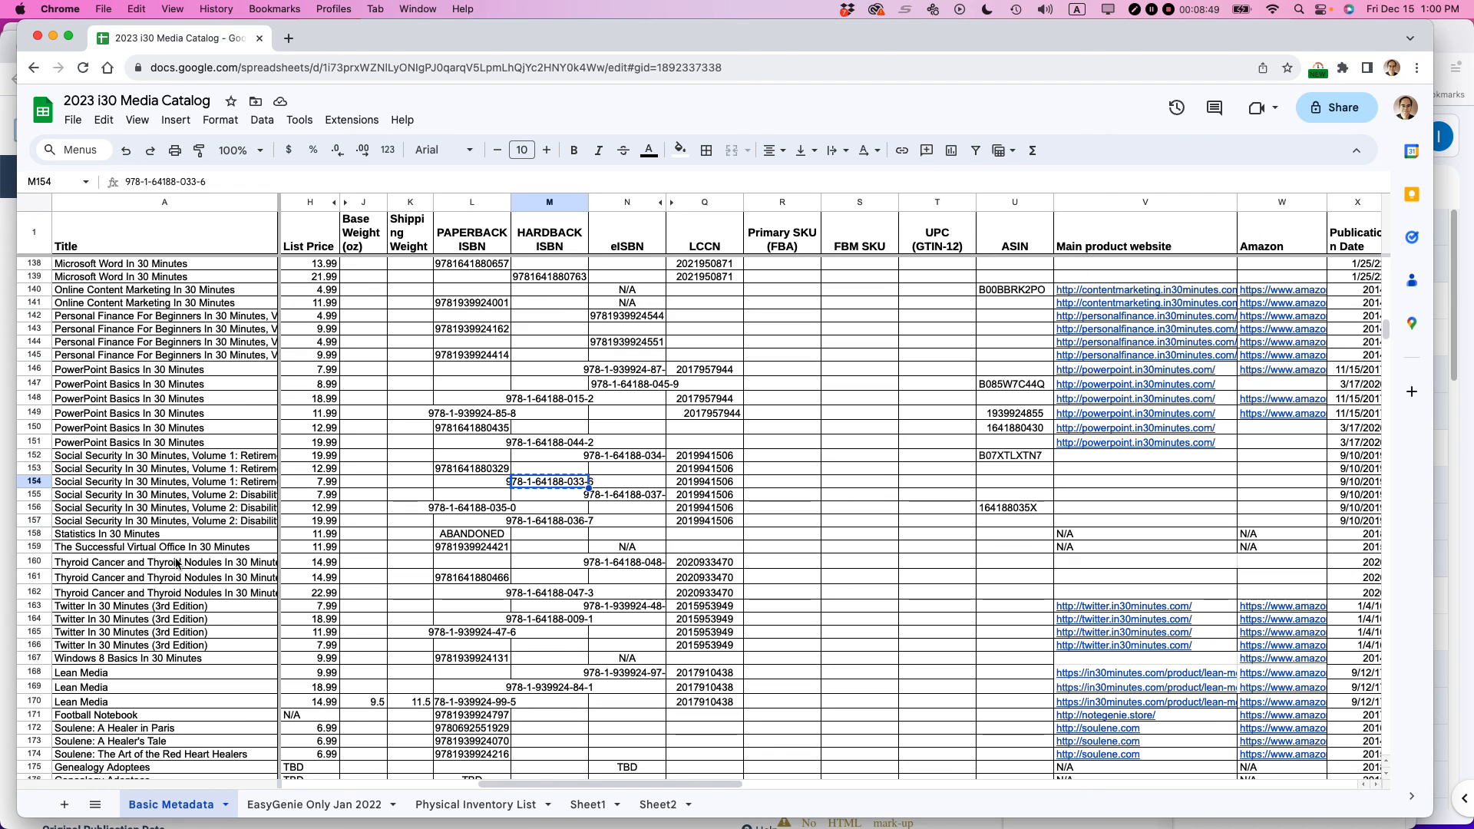
key(super+Tab)
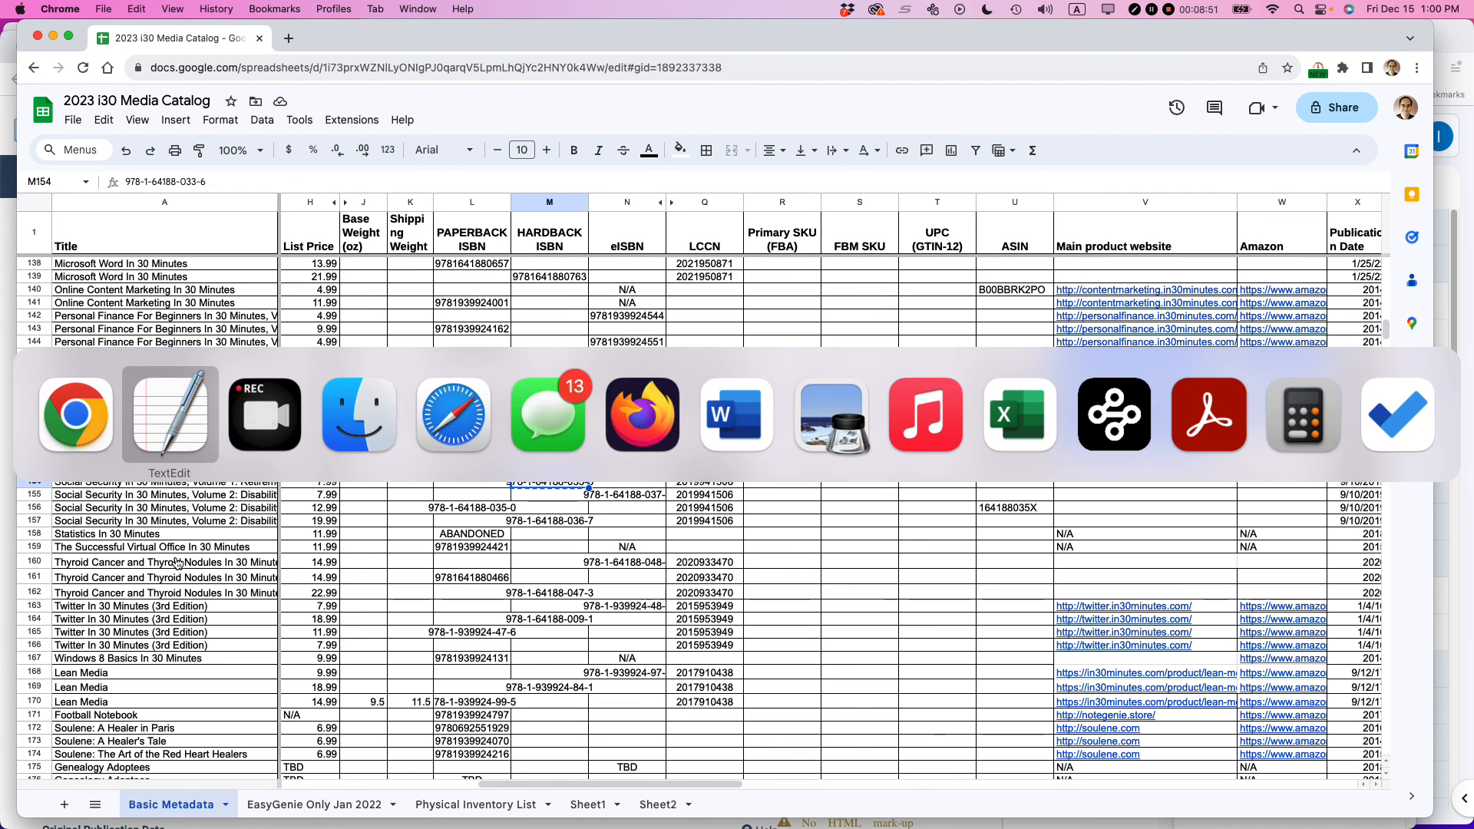
key(super+Tab)
key(super+grave)
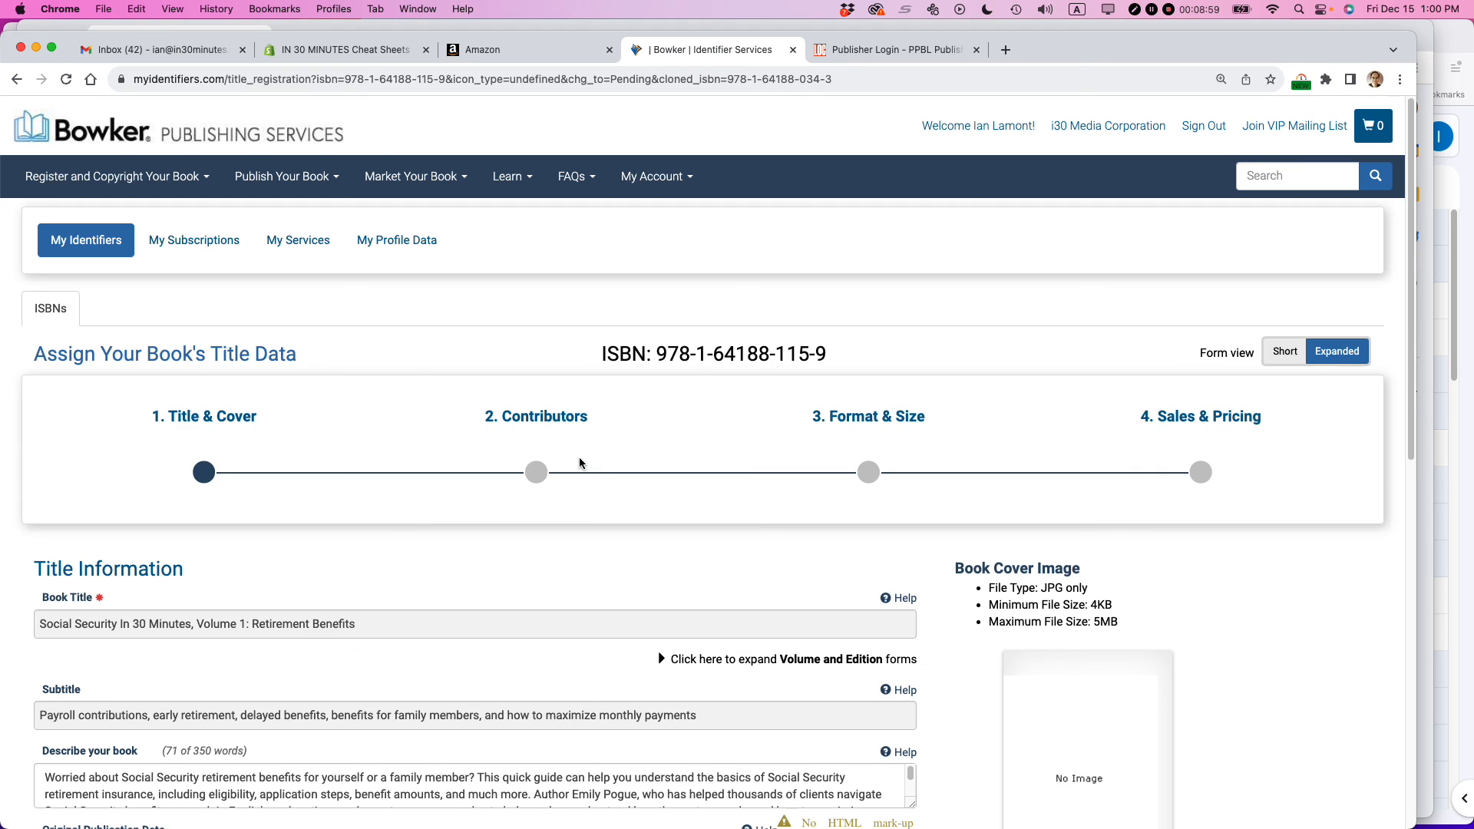
- Switch to Safari to show the Lean Media blog page
key(super+Tab)
key(super+Tab)
key(super+Tab)
key(super+Tab)
key(super+Tab)
key(super+Tab)
key(super+Tab)
key(super+Tab)
key(super+Tab)
key(super+Tab)
key(super+Tab)
key(super+Tab)
key(super+Tab)
key(super+Tab)
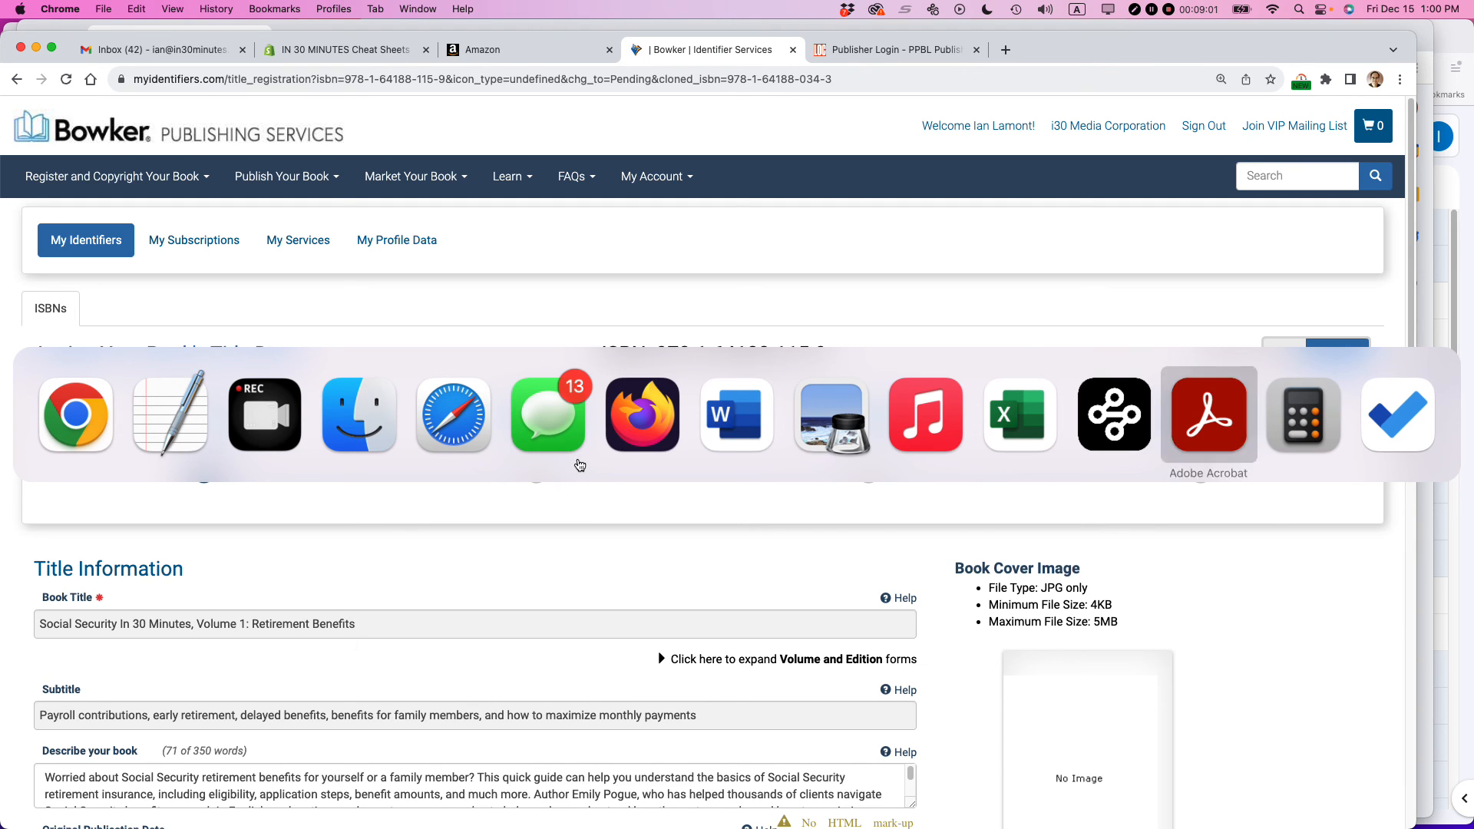
key(super+Tab)
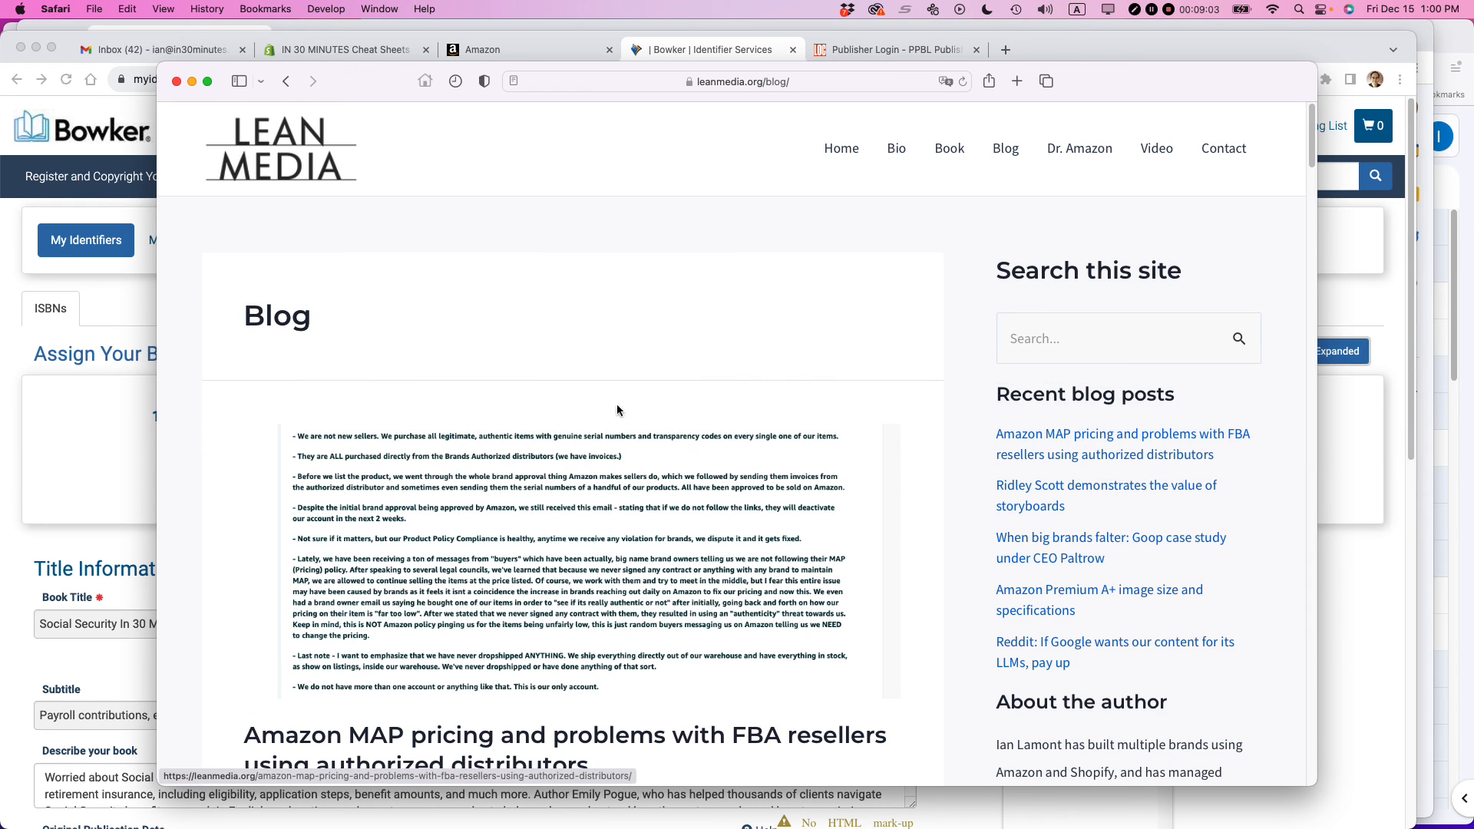